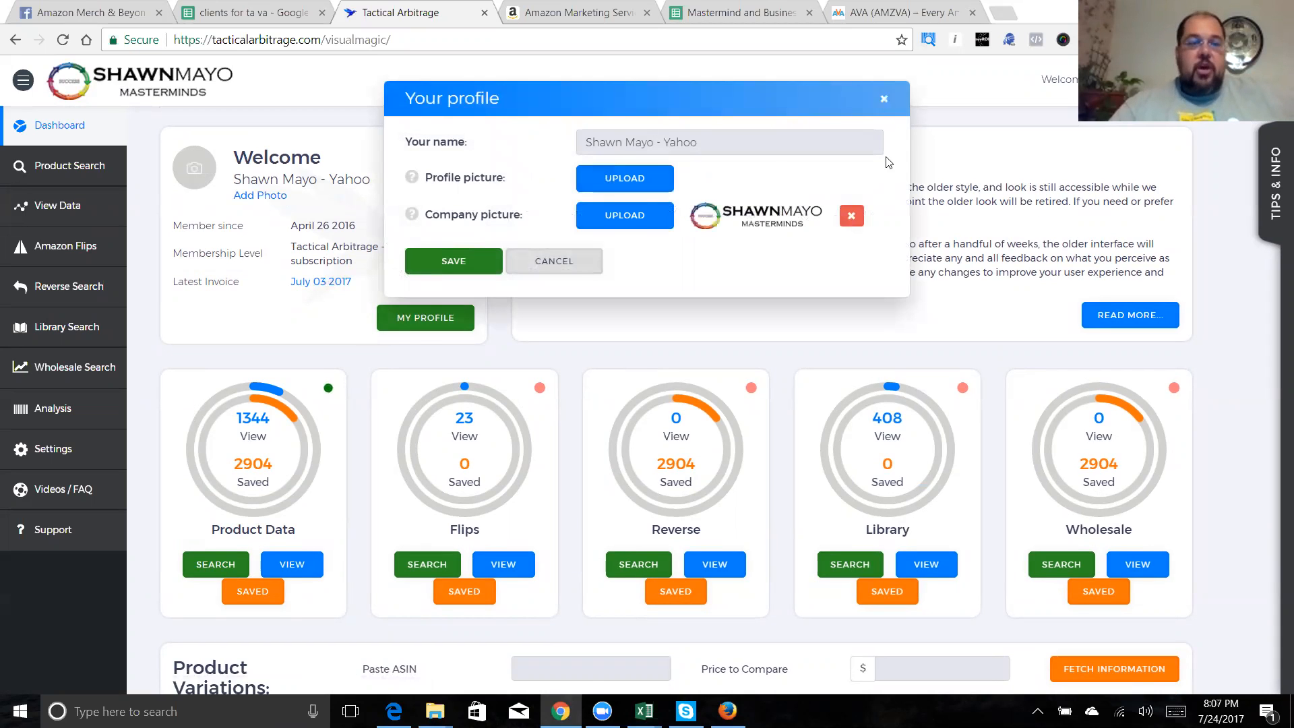
# Check the profile picture requirements in the profile dialog and save the profile
pyautogui.click(885, 101)
pyautogui.click(281, 197)
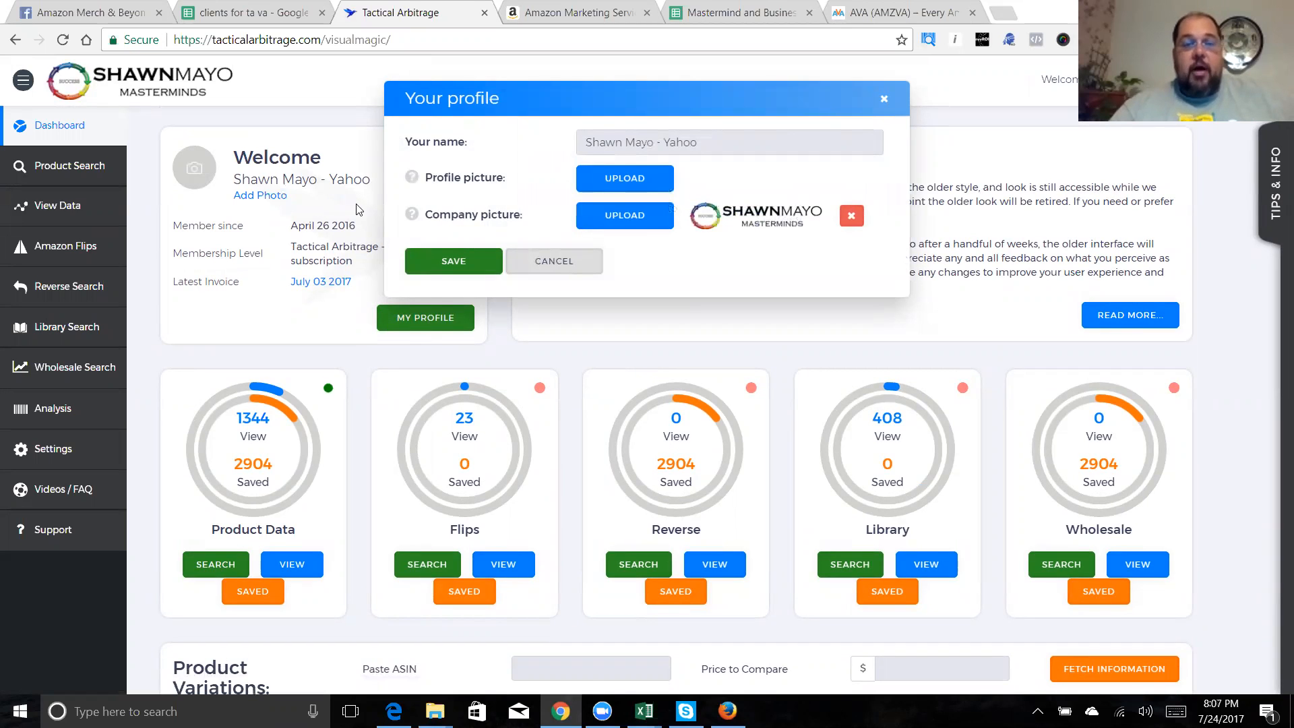
pyautogui.click(727, 143)
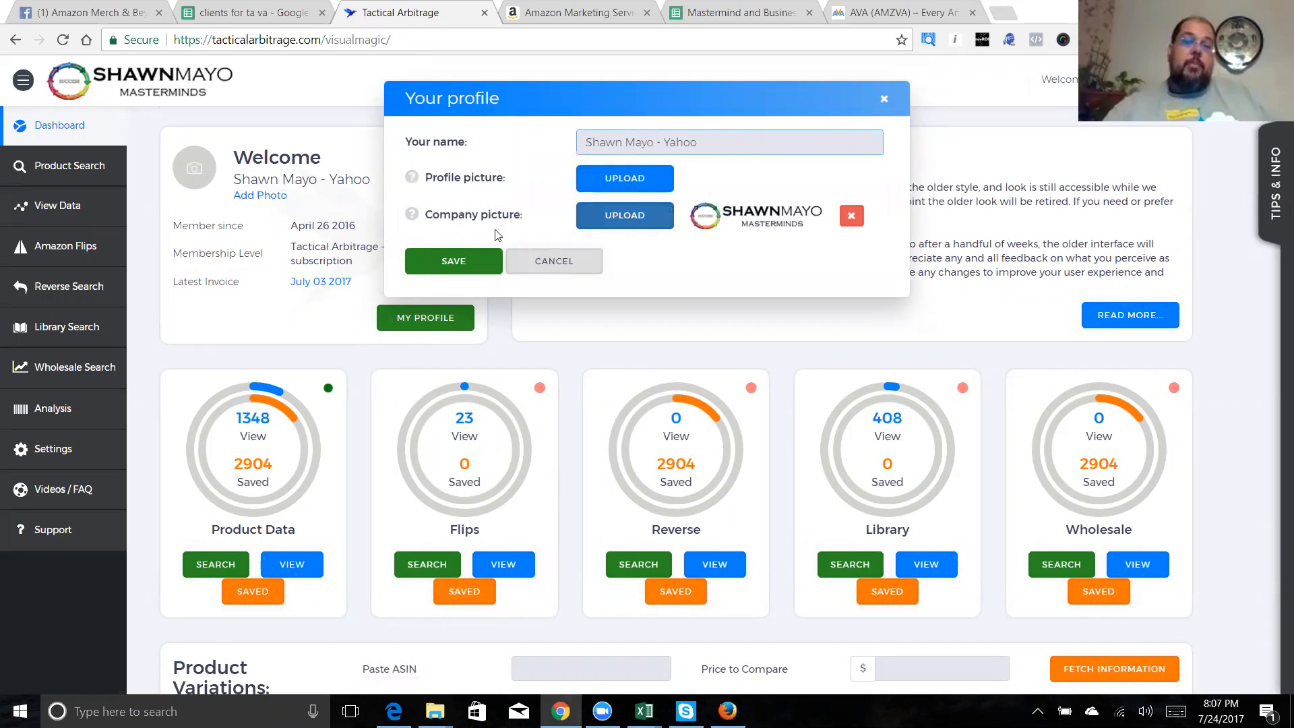
pyautogui.moveTo(753, 214)
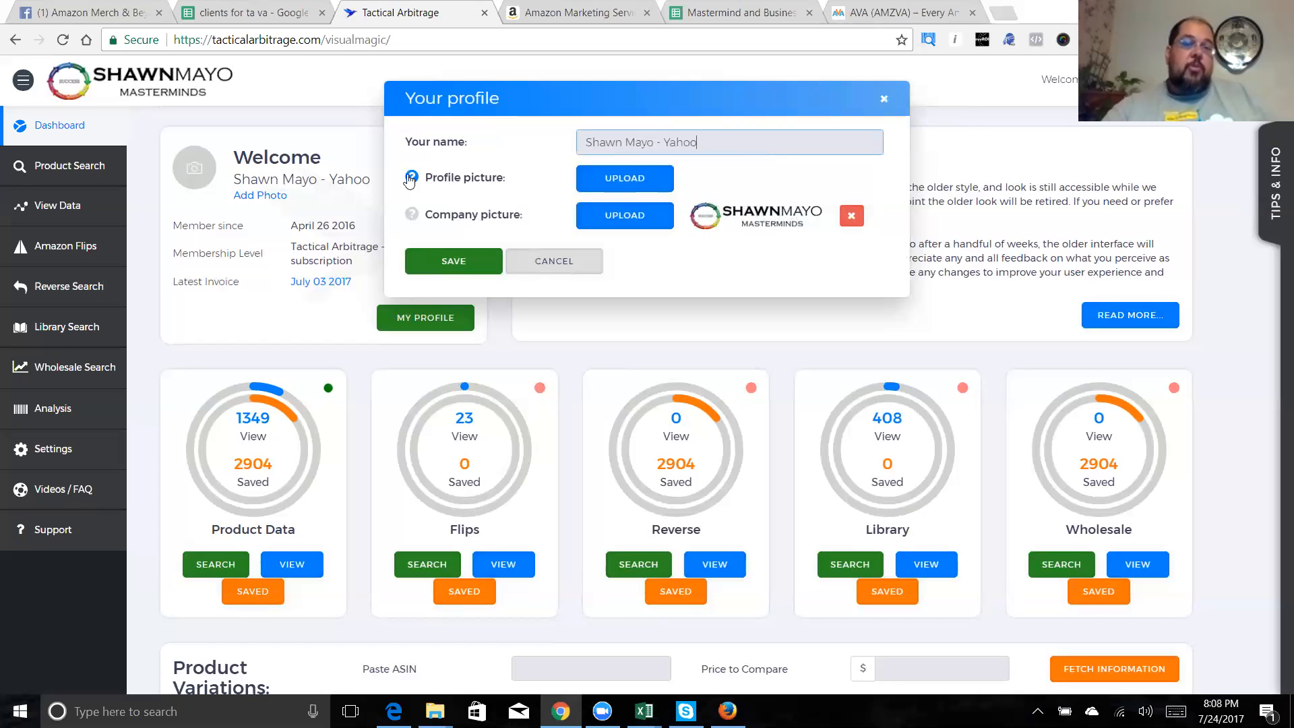
pyautogui.moveTo(410, 179)
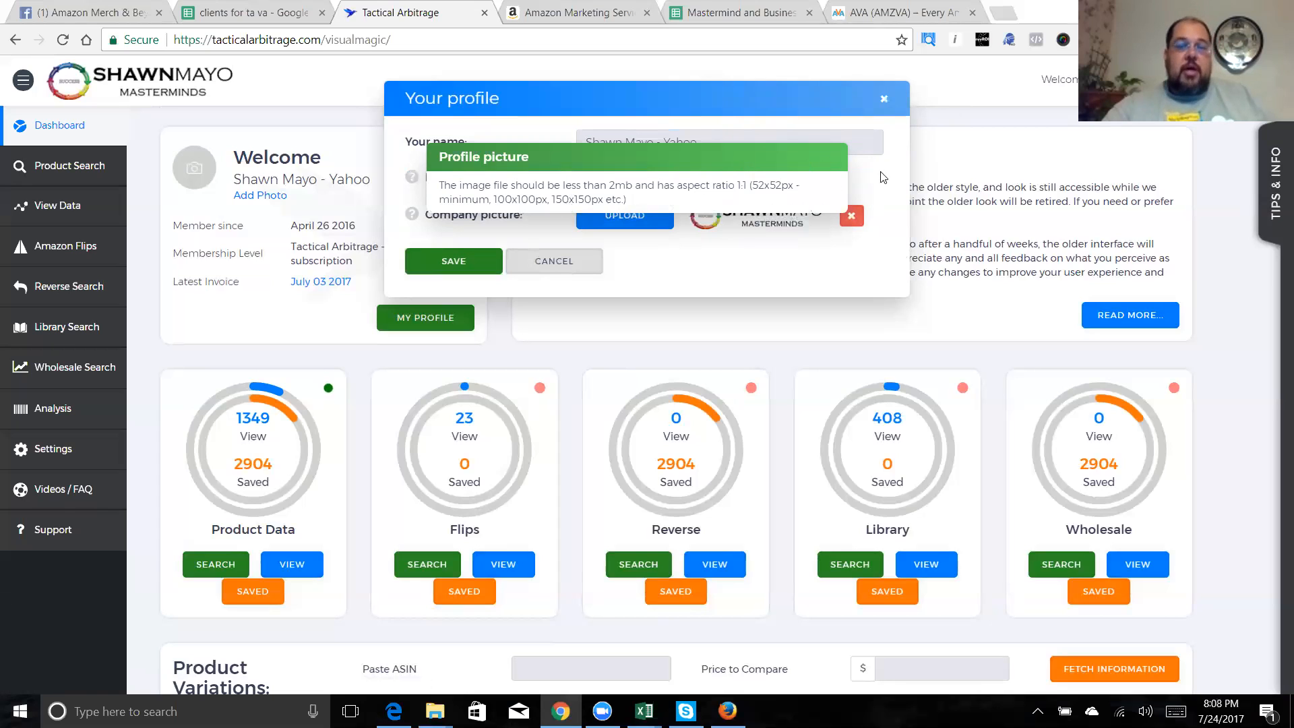
pyautogui.click(464, 261)
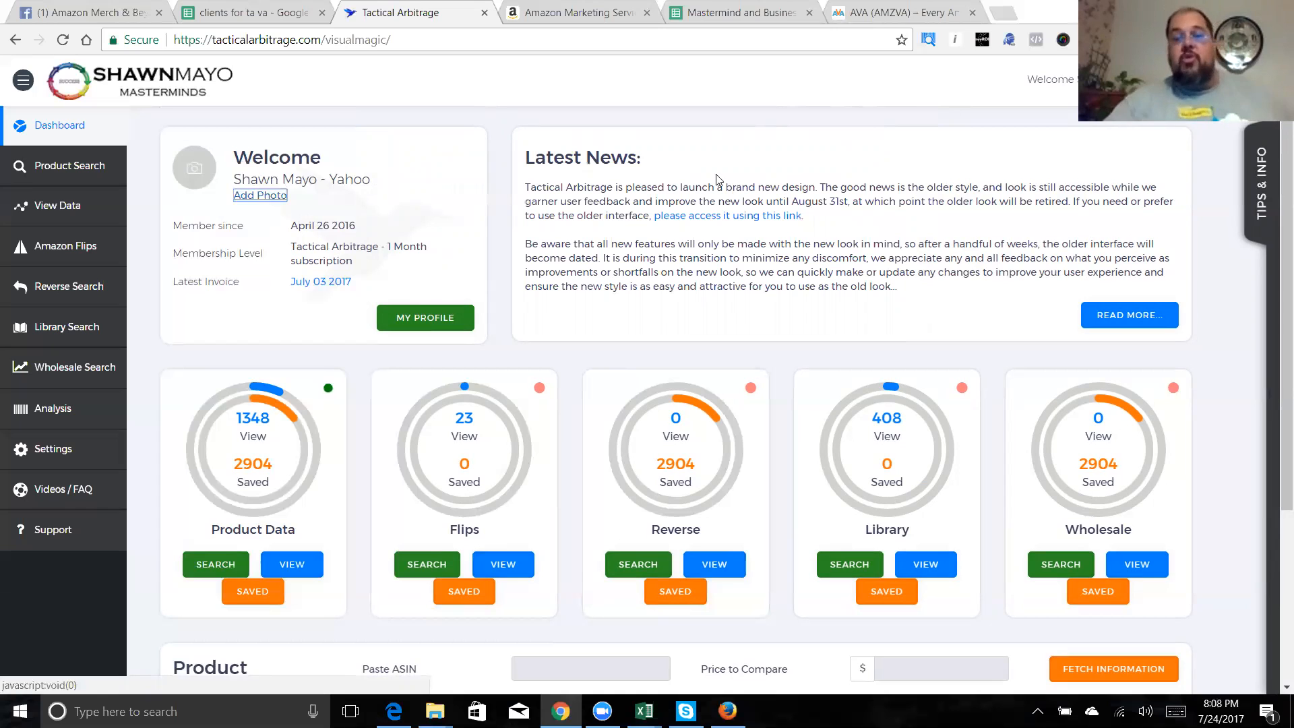
# Read the full Latest News article on the dashboard and close it
pyautogui.scroll(-3, 967, 275)
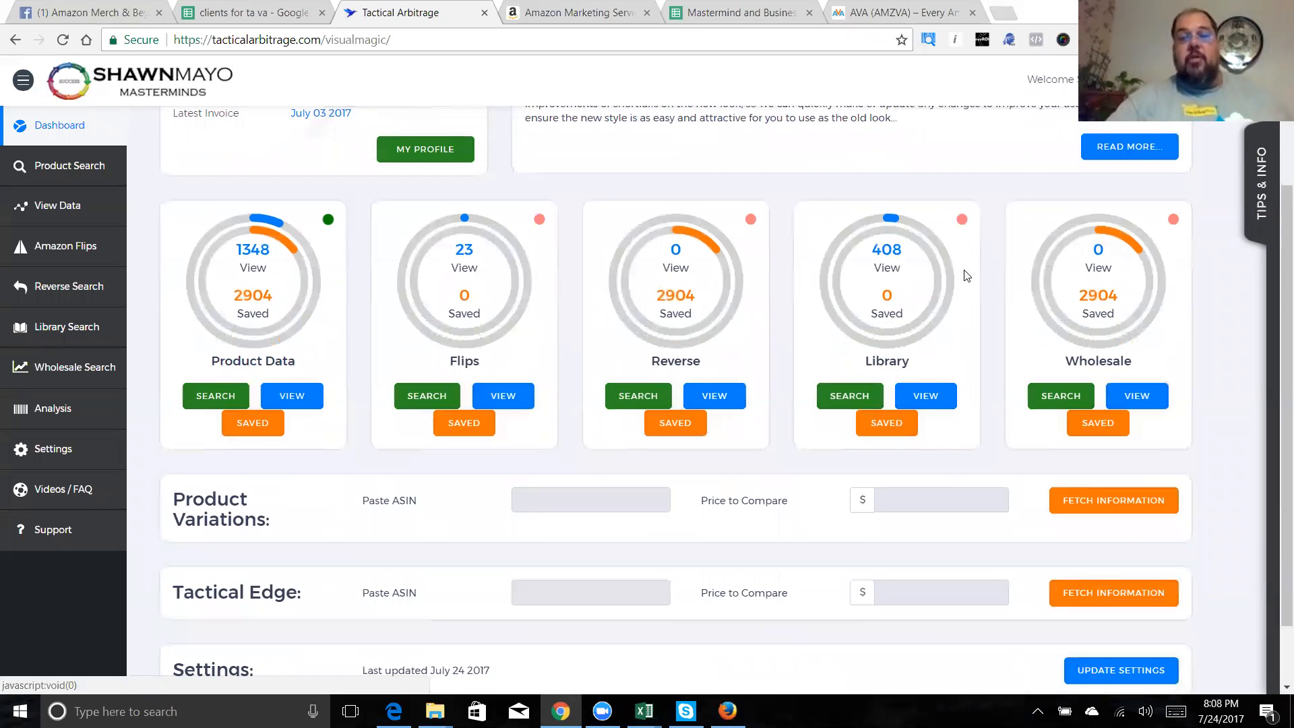
pyautogui.click(1113, 148)
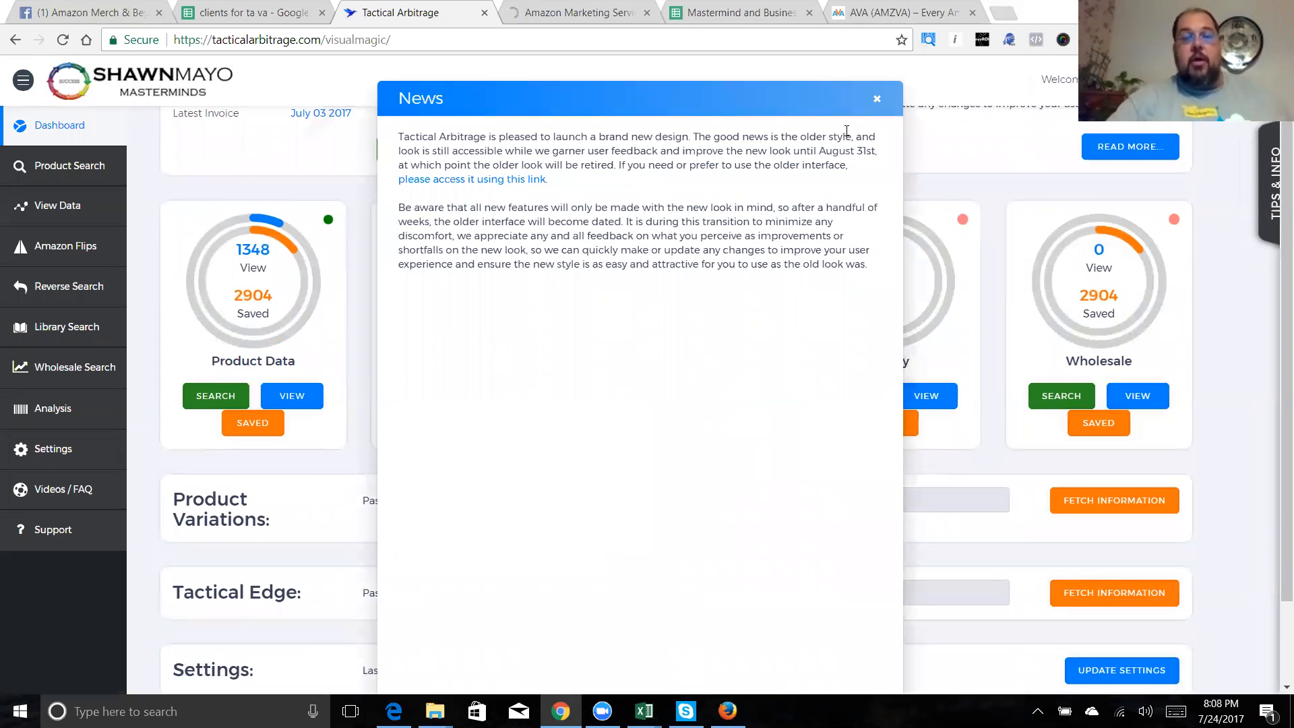
pyautogui.scroll(-1, 814, 222)
pyautogui.scroll(1, 806, 286)
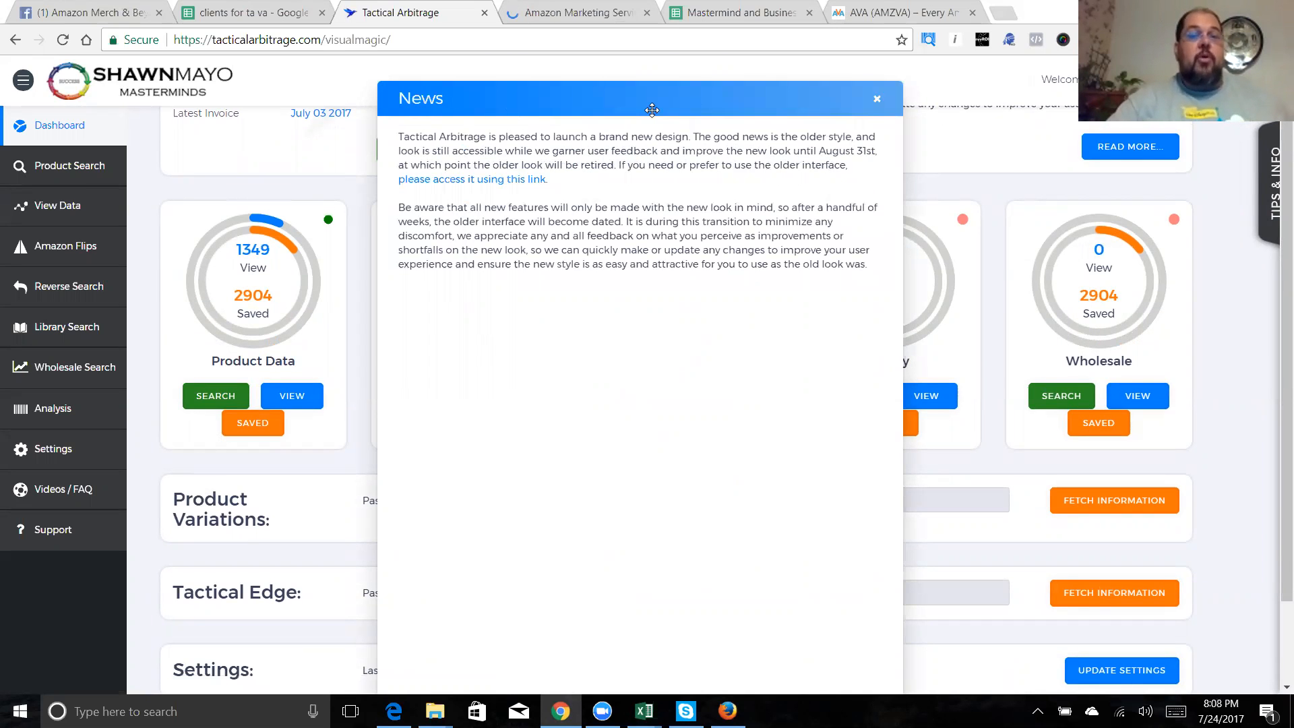
pyautogui.moveTo(772, 128); pyautogui.dragTo(809, 162)
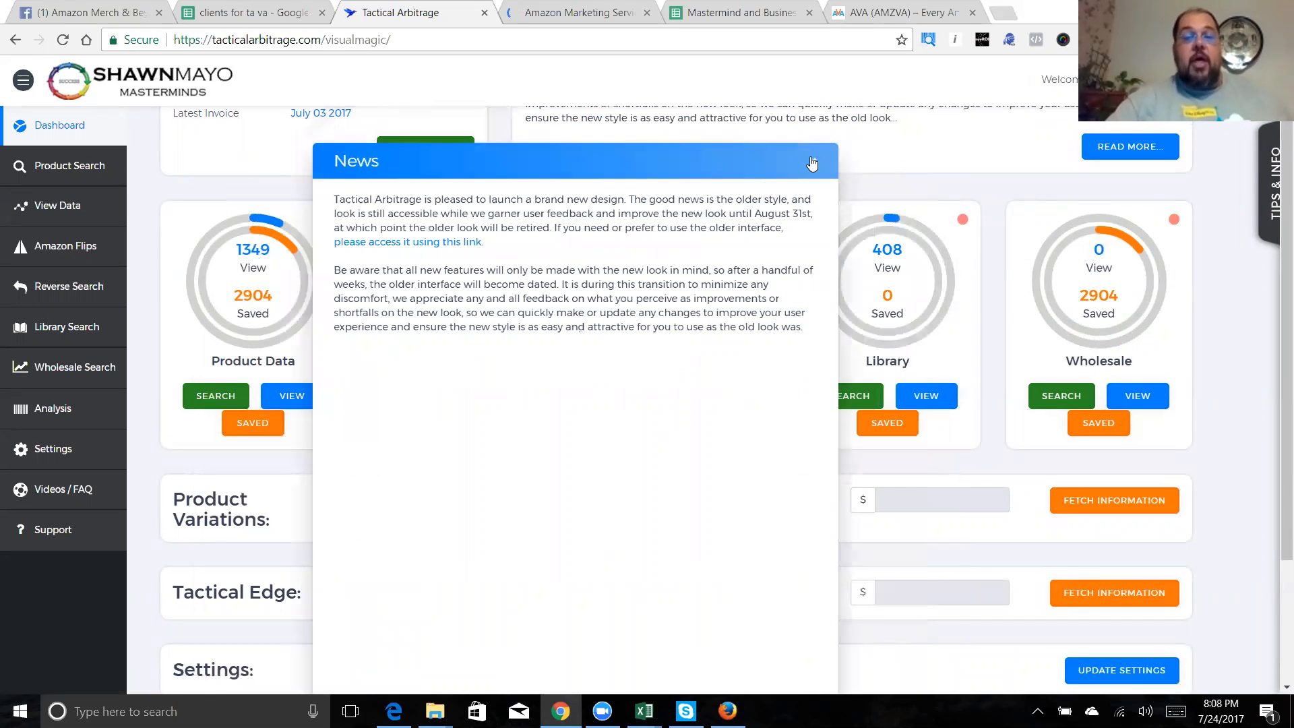
pyautogui.click(816, 161)
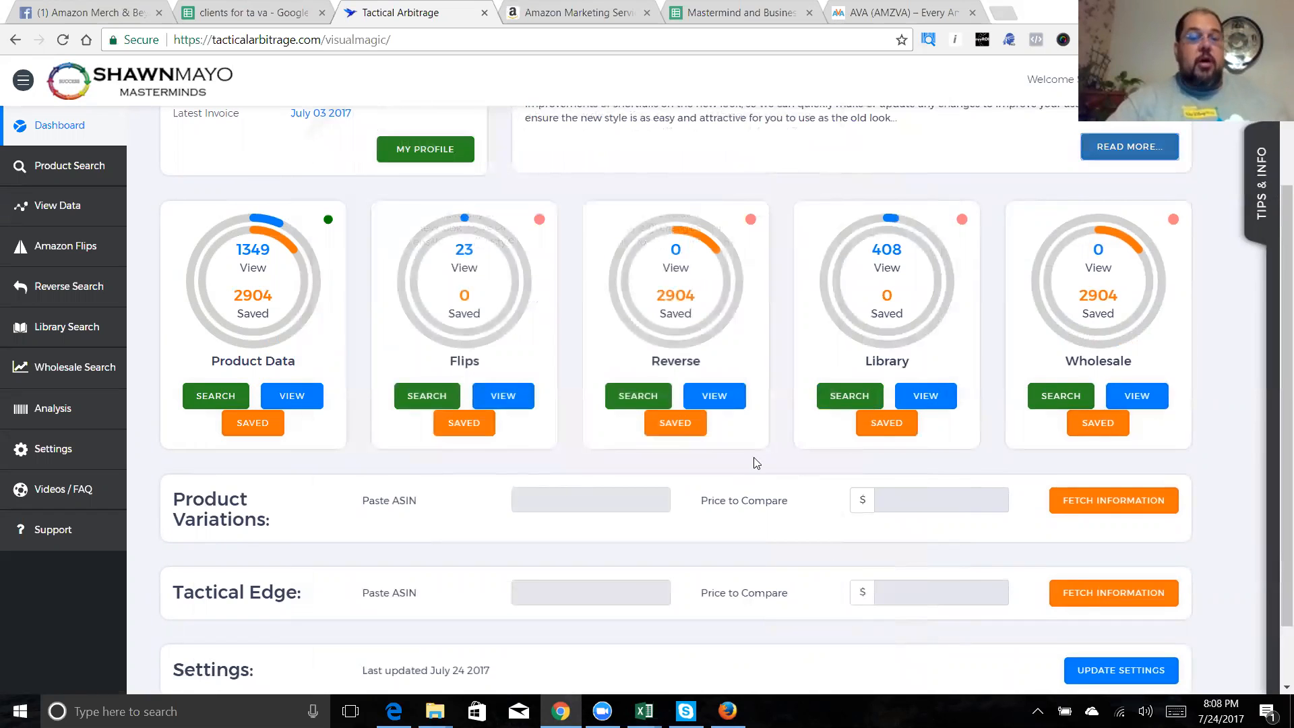
pyautogui.scroll(3, 542, 493)
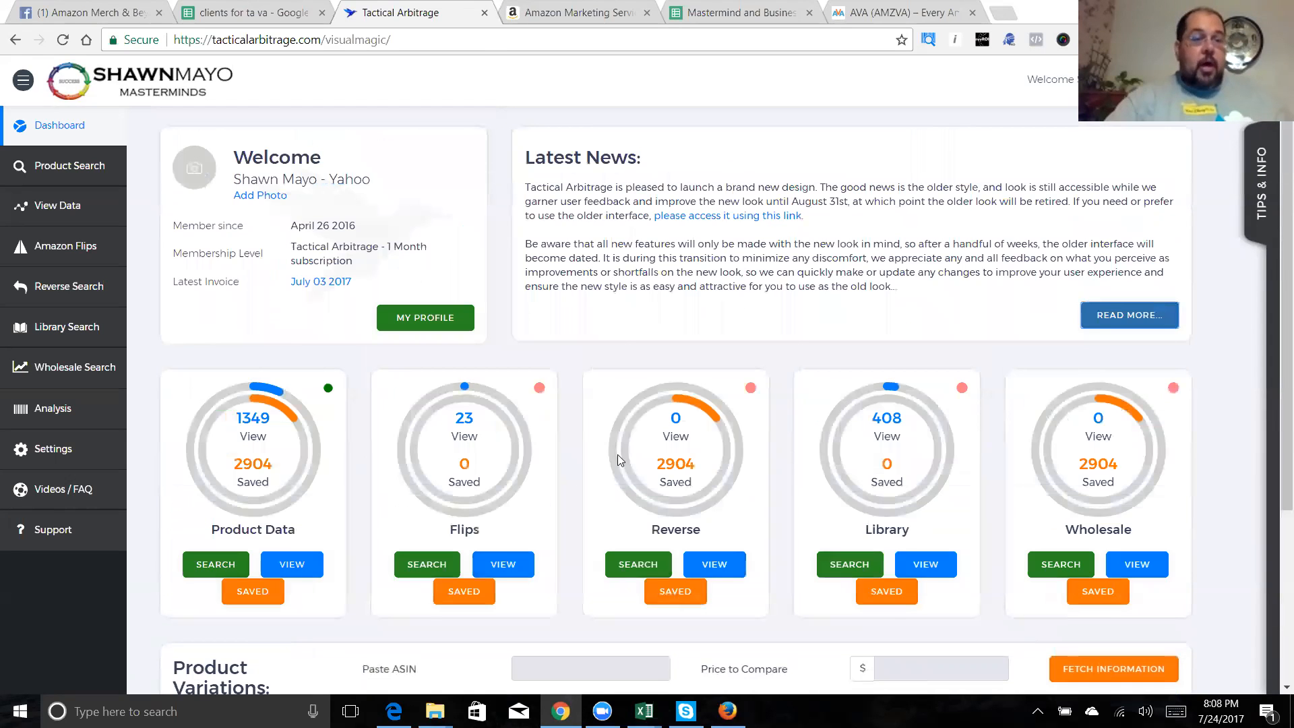
# Collapse the side navigation to icons only and expand it again
pyautogui.click(24, 83)
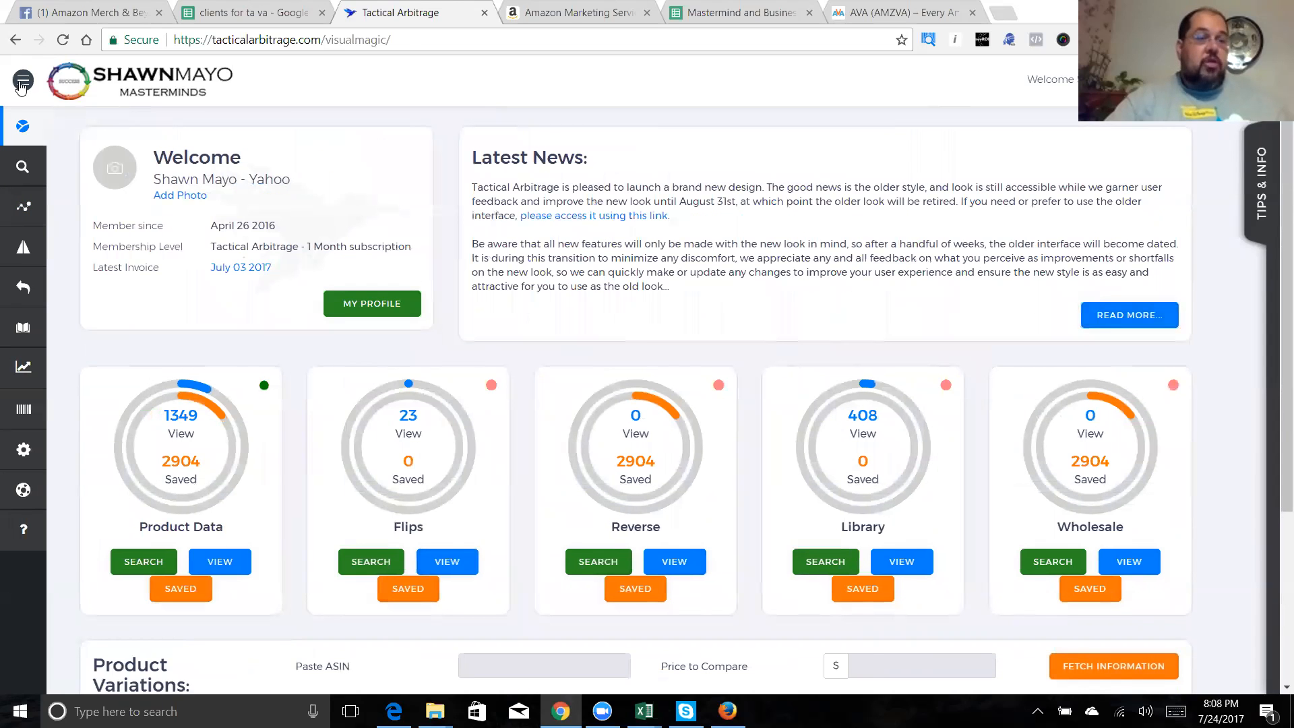
pyautogui.click(22, 83)
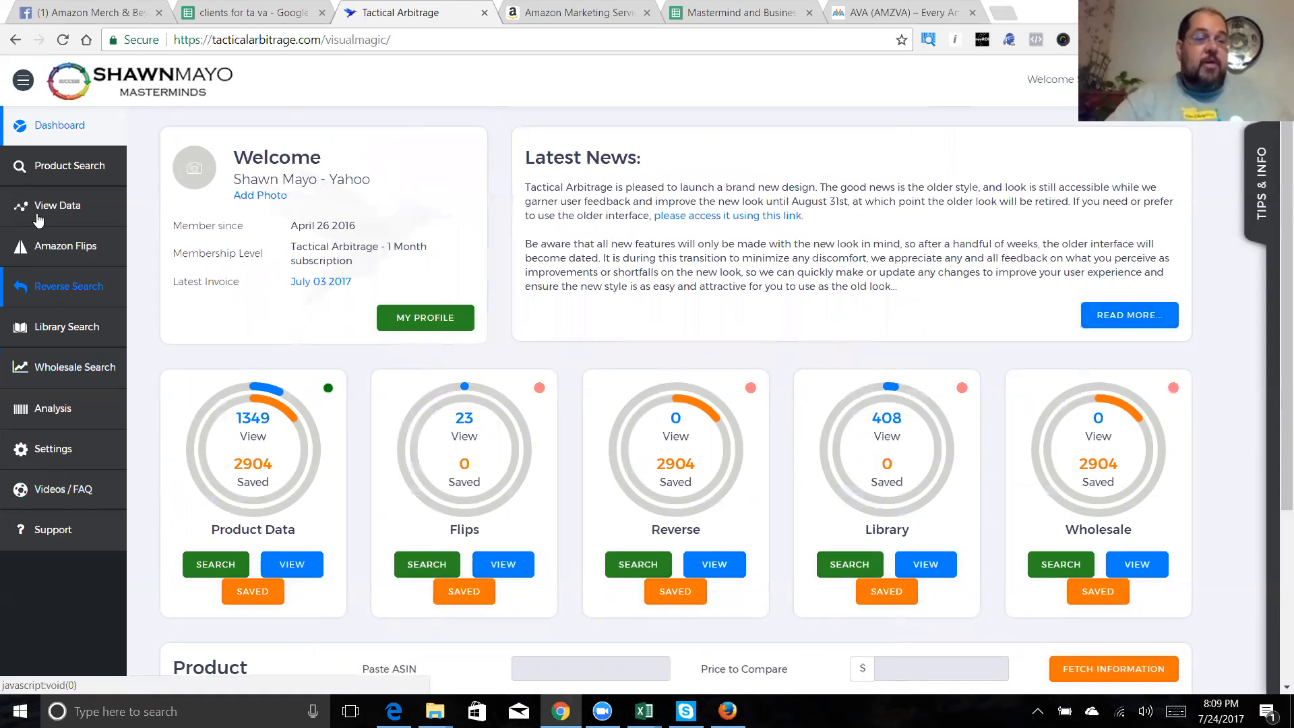
pyautogui.click(25, 82)
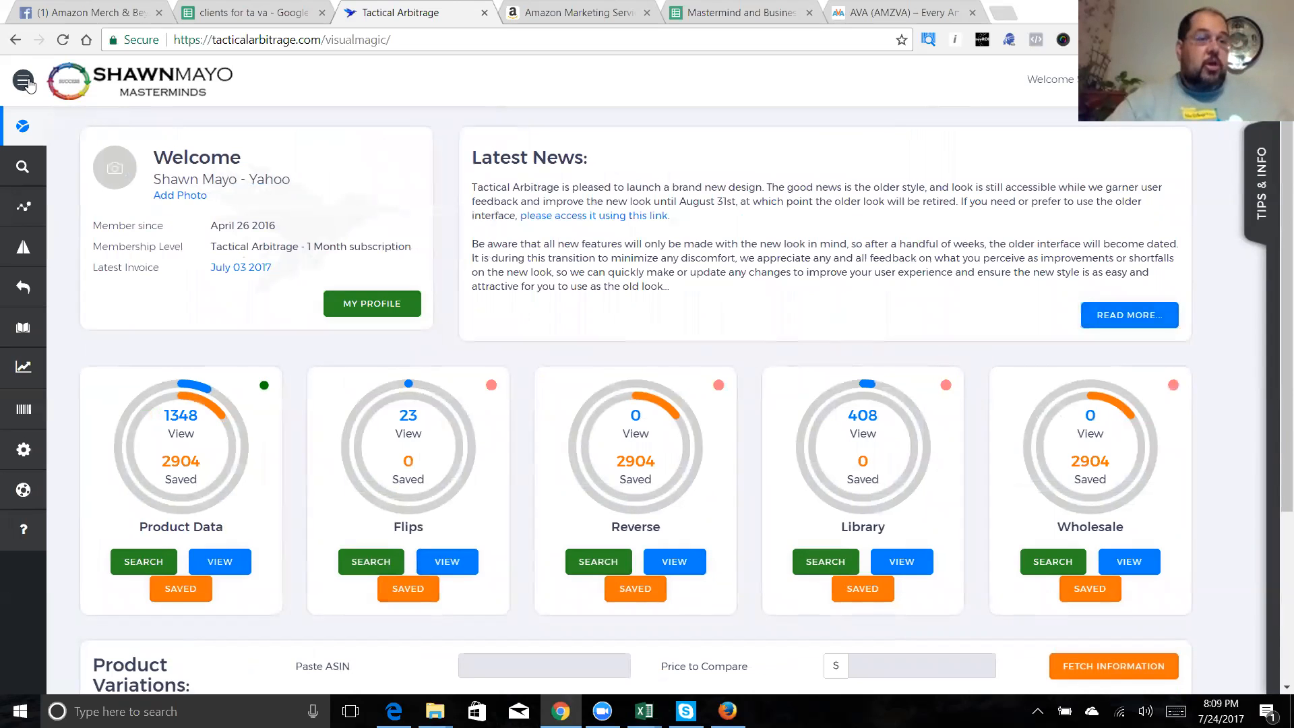
pyautogui.click(25, 81)
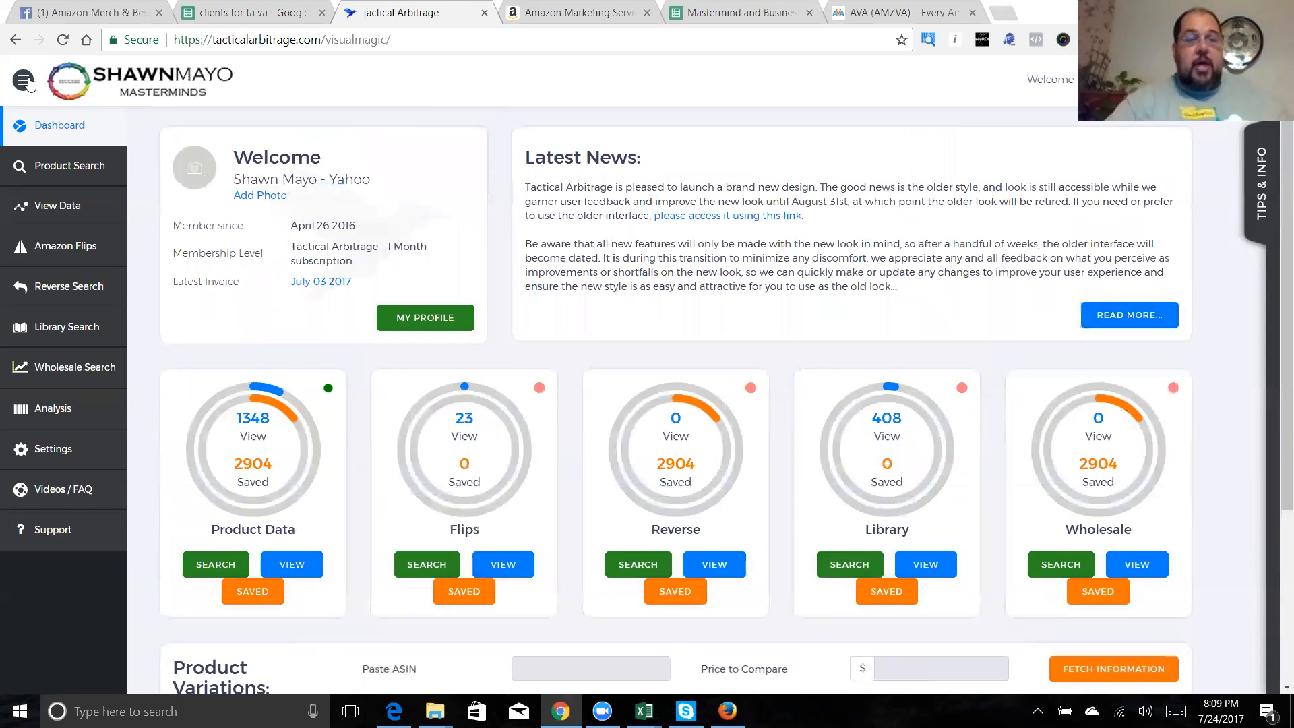
# Examine the dashboard's Product Data, Flips, Reverse, Library and Wholesale cards and the tools below them
pyautogui.scroll(-1, 579, 243)
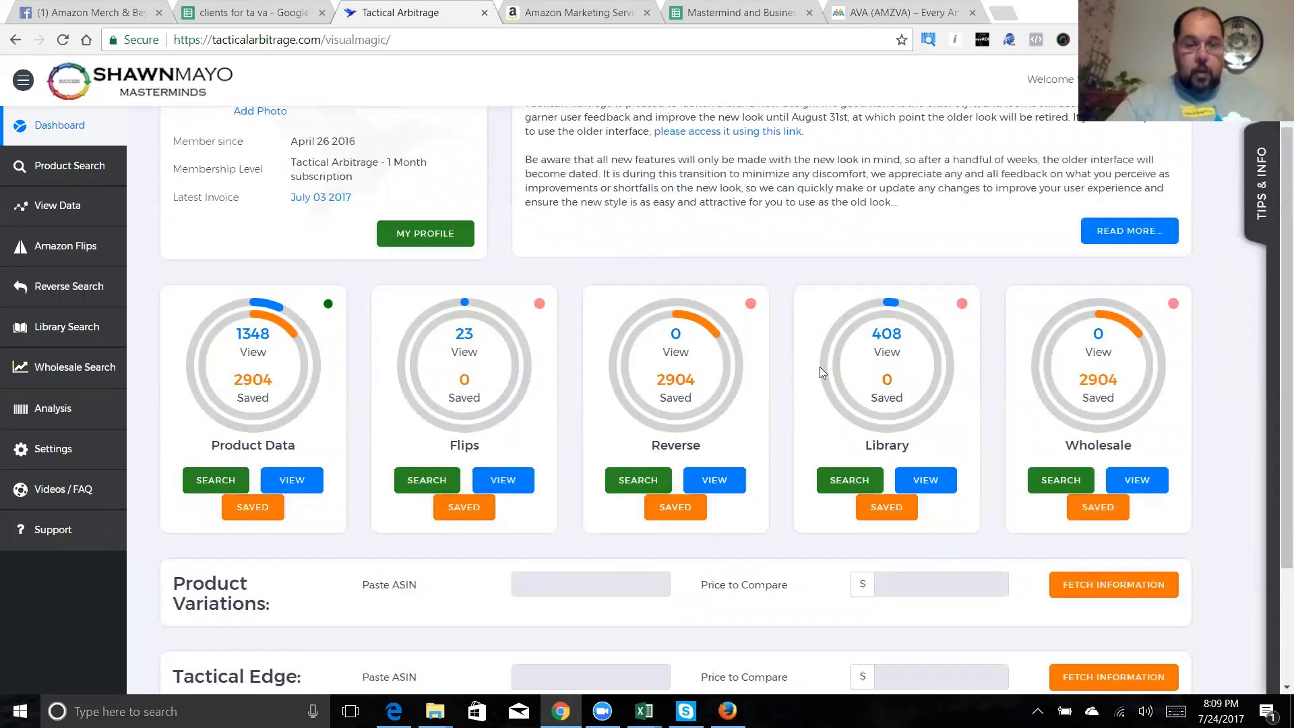
pyautogui.moveTo(513, 389); pyautogui.dragTo(439, 383)
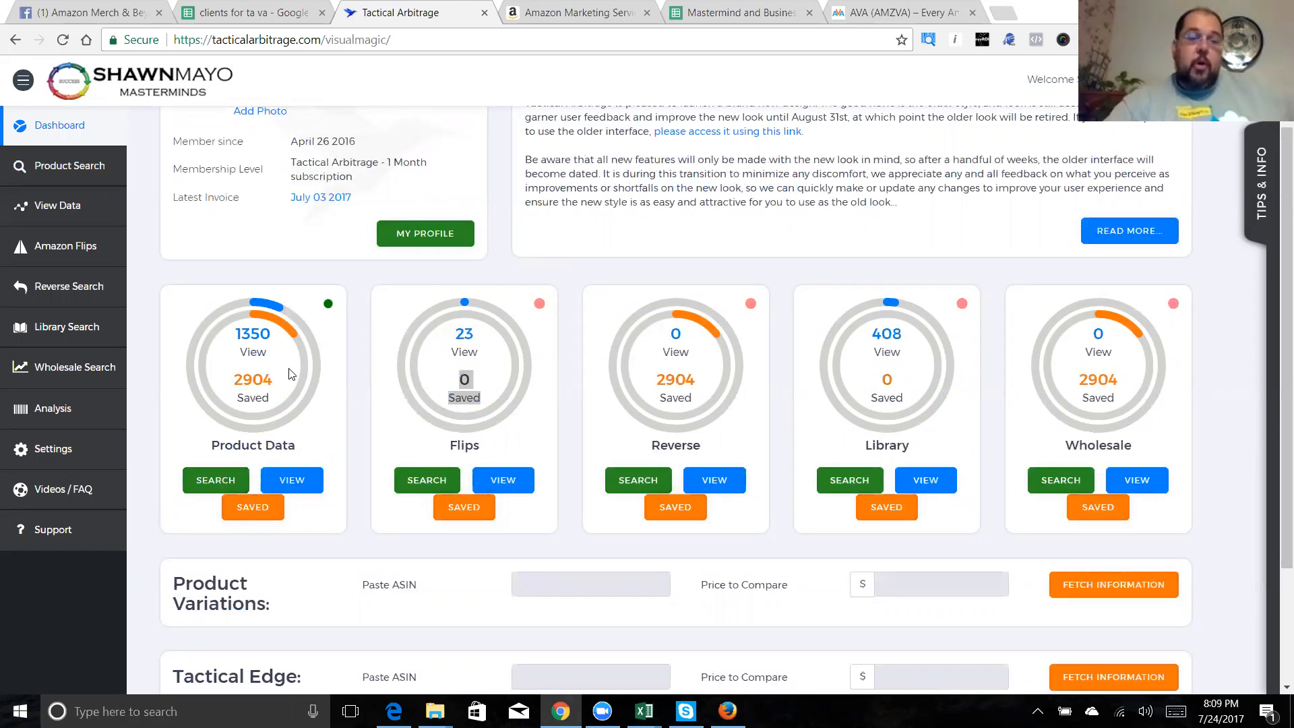
pyautogui.scroll(-1, 348, 317)
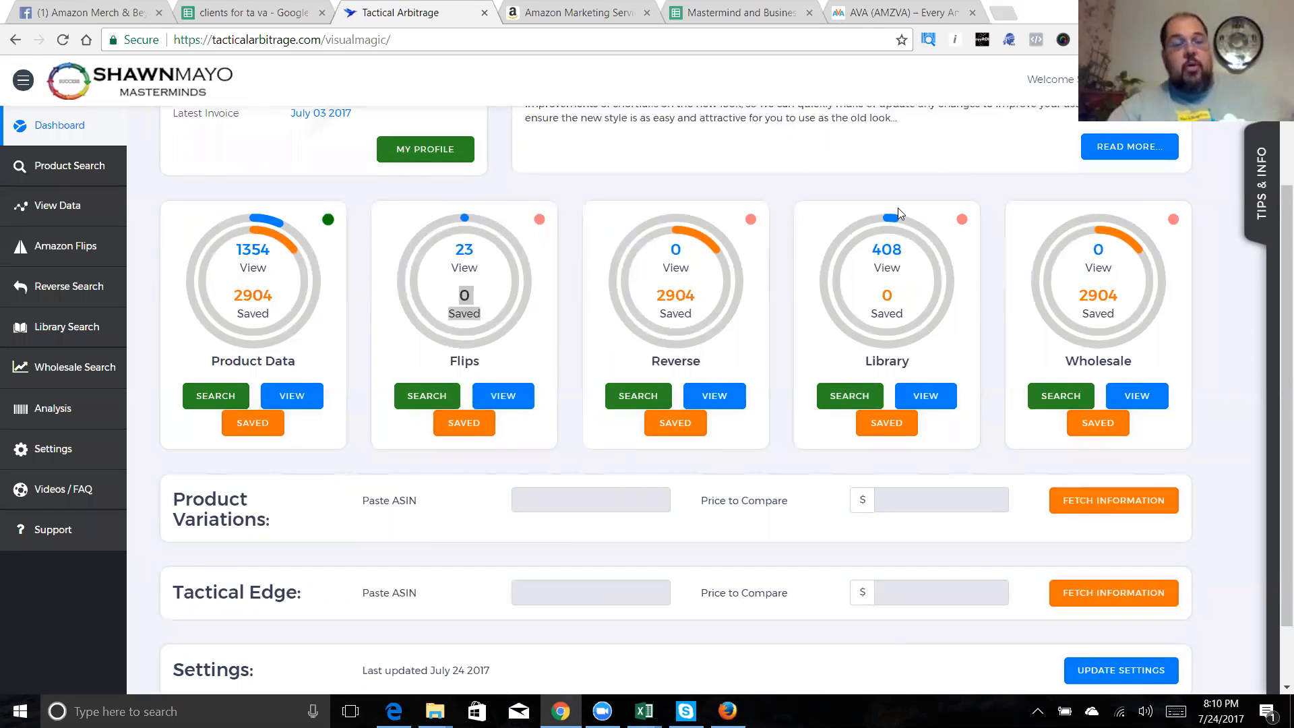
pyautogui.rightClick(525, 254)
pyautogui.click(540, 203)
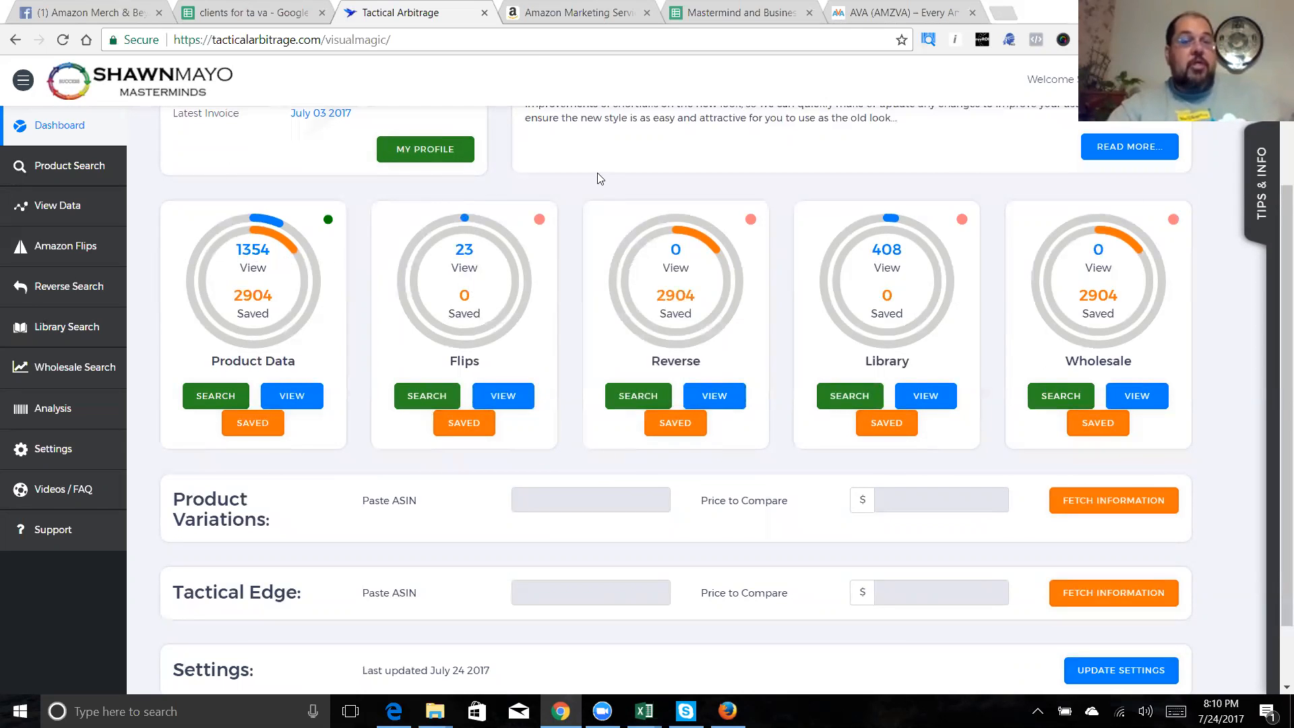
pyautogui.scroll(-2, 600, 179)
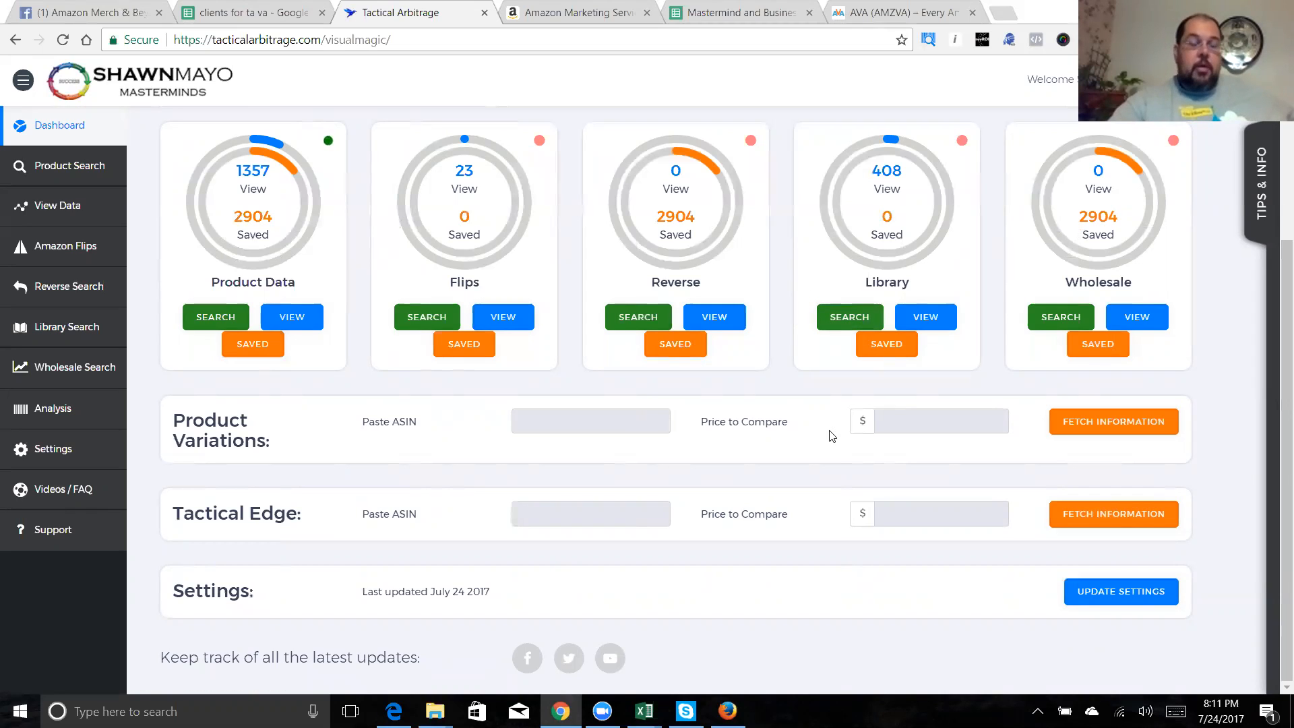
pyautogui.scroll(2, 479, 430)
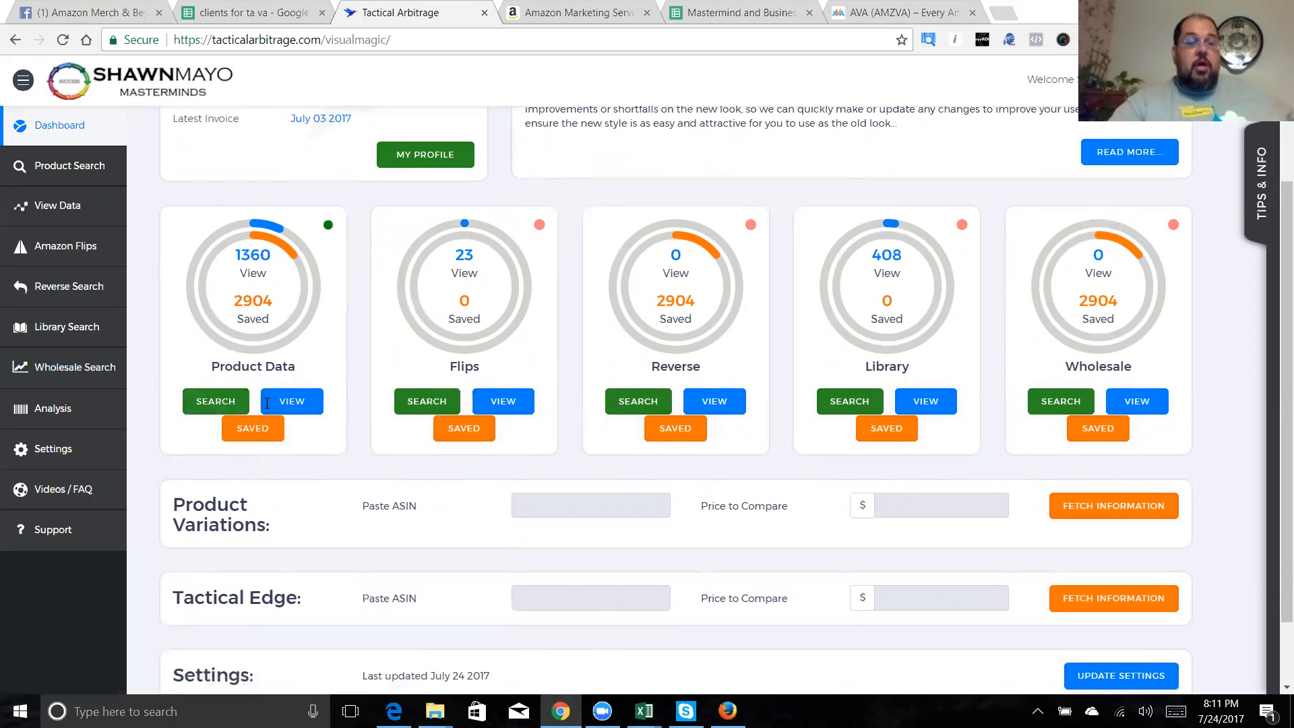
# View the running process log of the Product Data search and close that search page
pyautogui.click(217, 404)
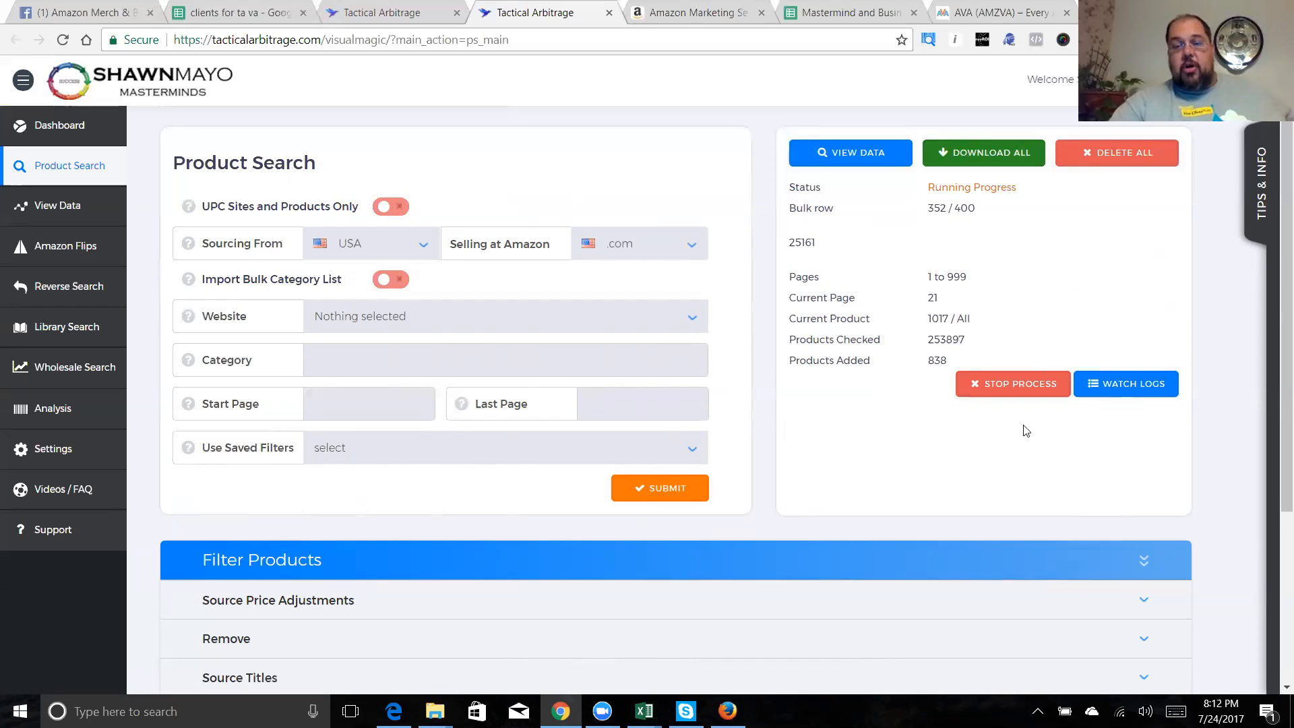
pyautogui.click(1112, 393)
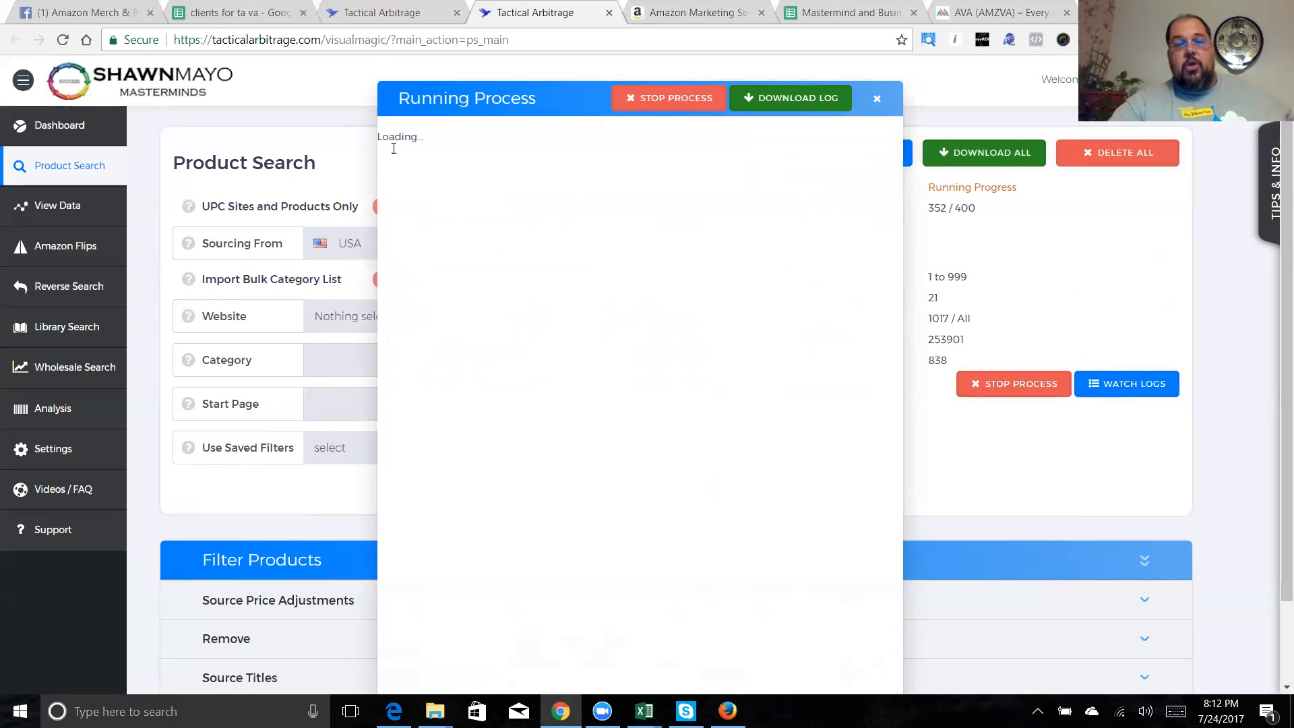
pyautogui.moveTo(571, 102); pyautogui.dragTo(632, 126)
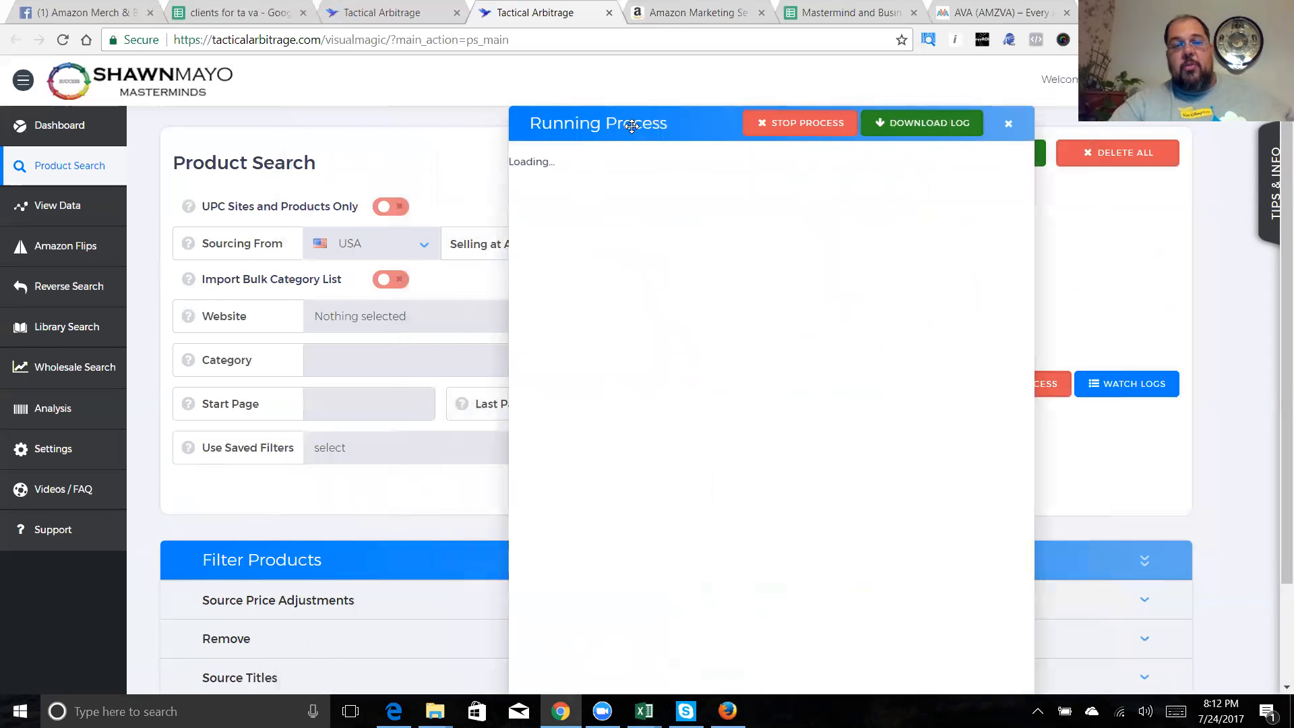
pyautogui.moveTo(548, 112); pyautogui.dragTo(482, 115)
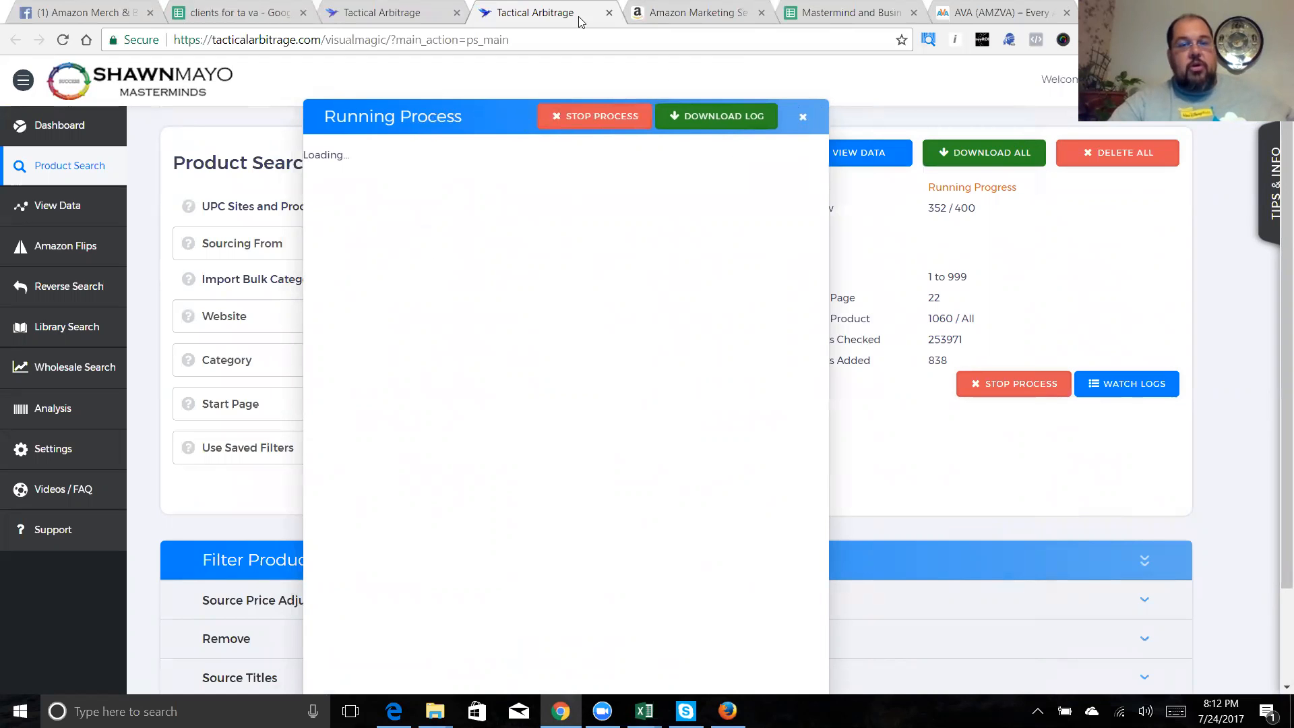
pyautogui.click(407, 13)
pyautogui.click(510, 15)
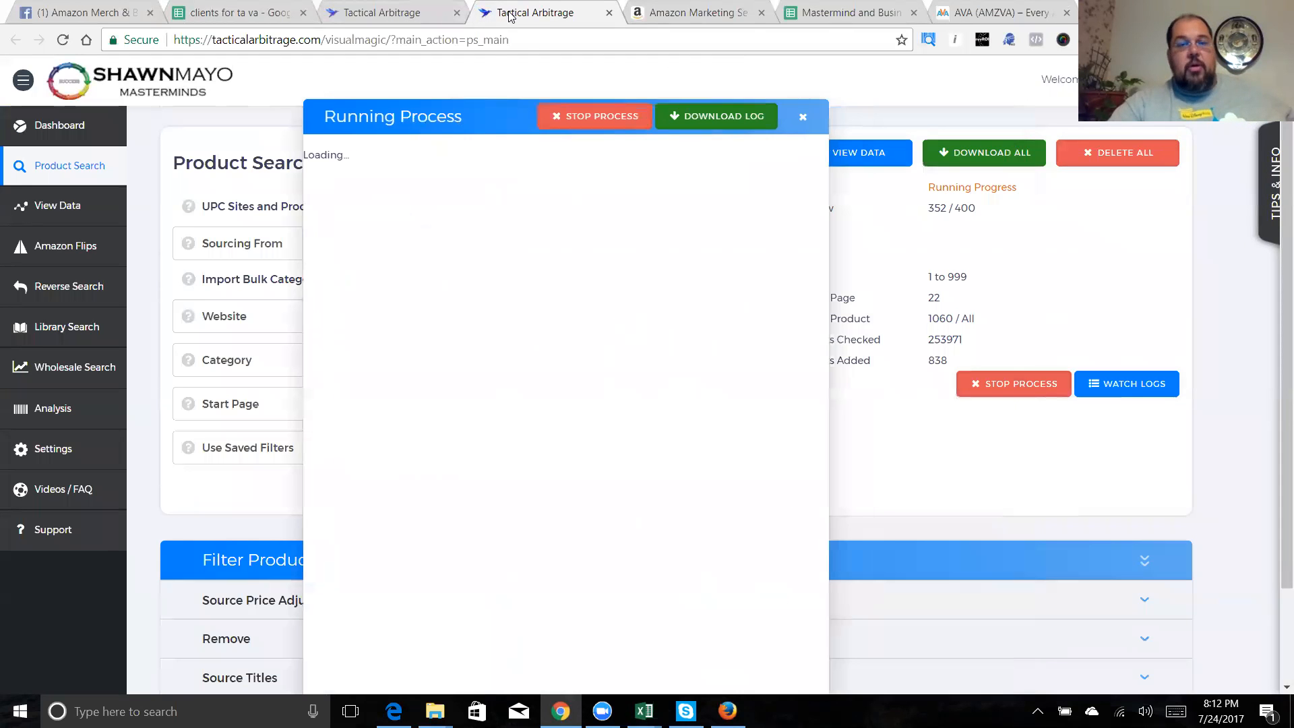
pyautogui.click(610, 13)
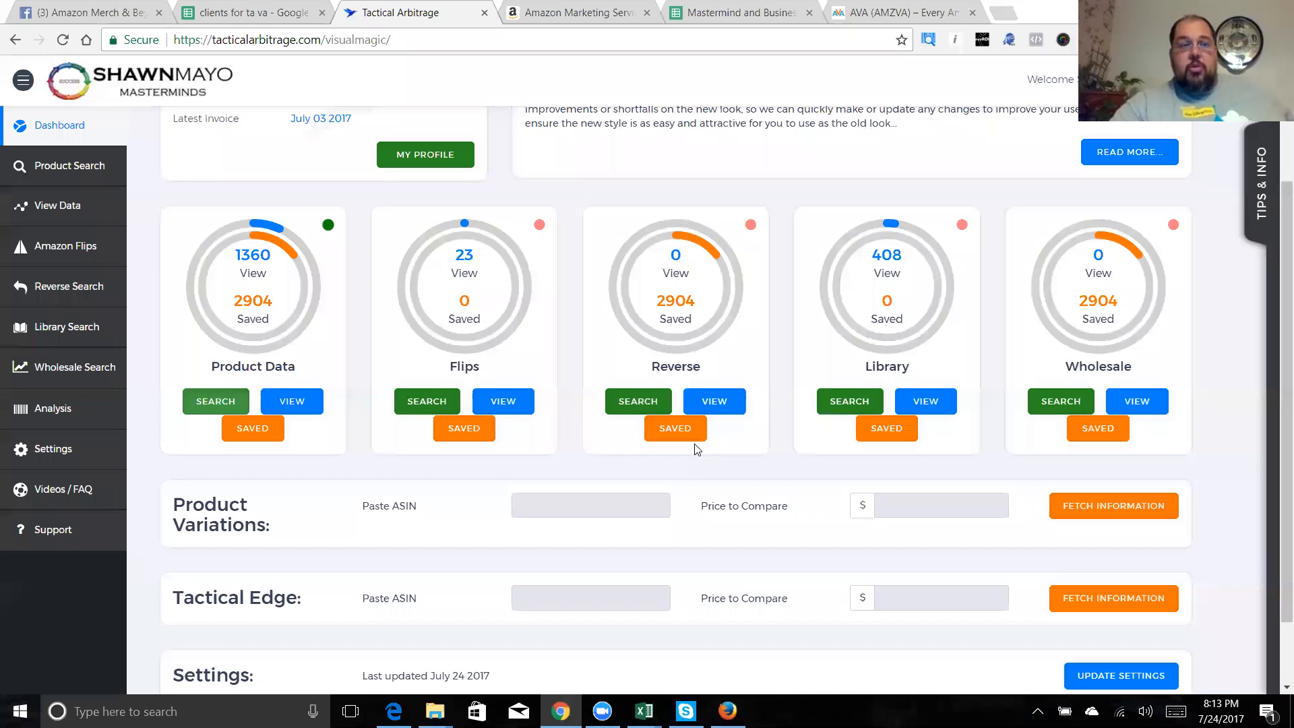
# Load tacticalarbitrage.com/visualmagic/ in a new browser tab and close the old dashboard tab
pyautogui.click(582, 16)
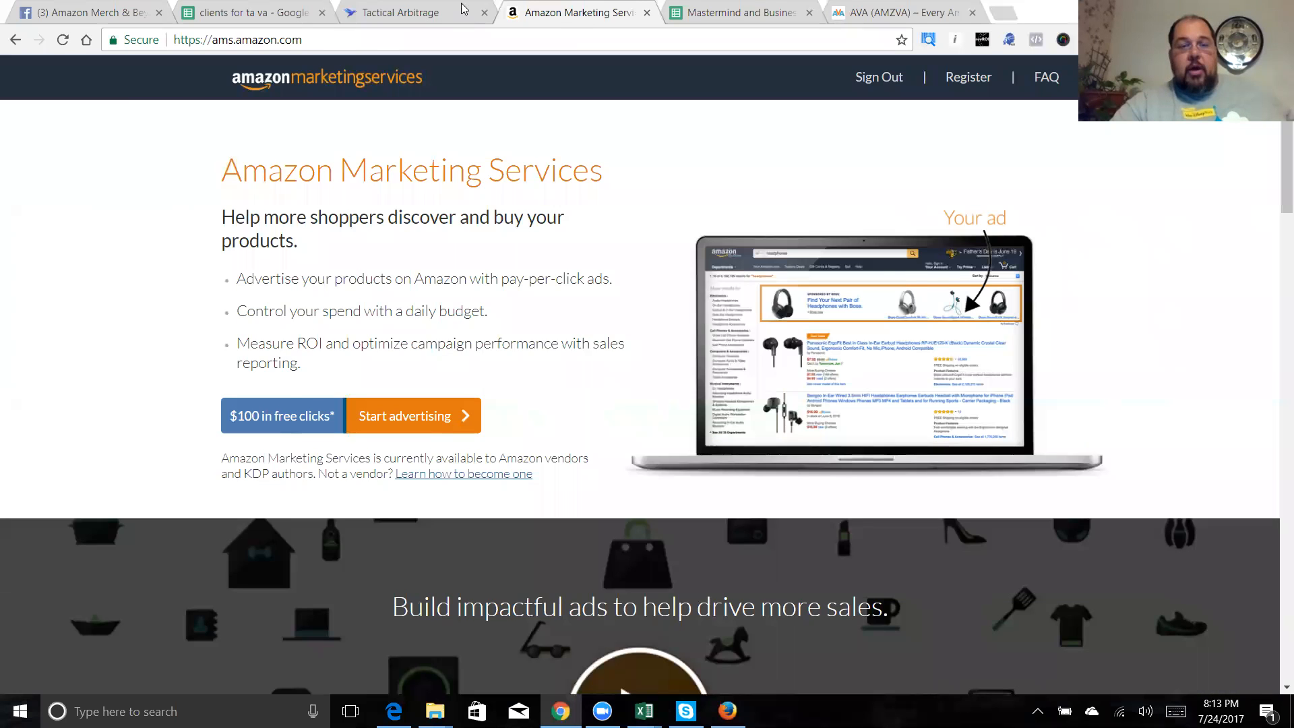
pyautogui.click(428, 8)
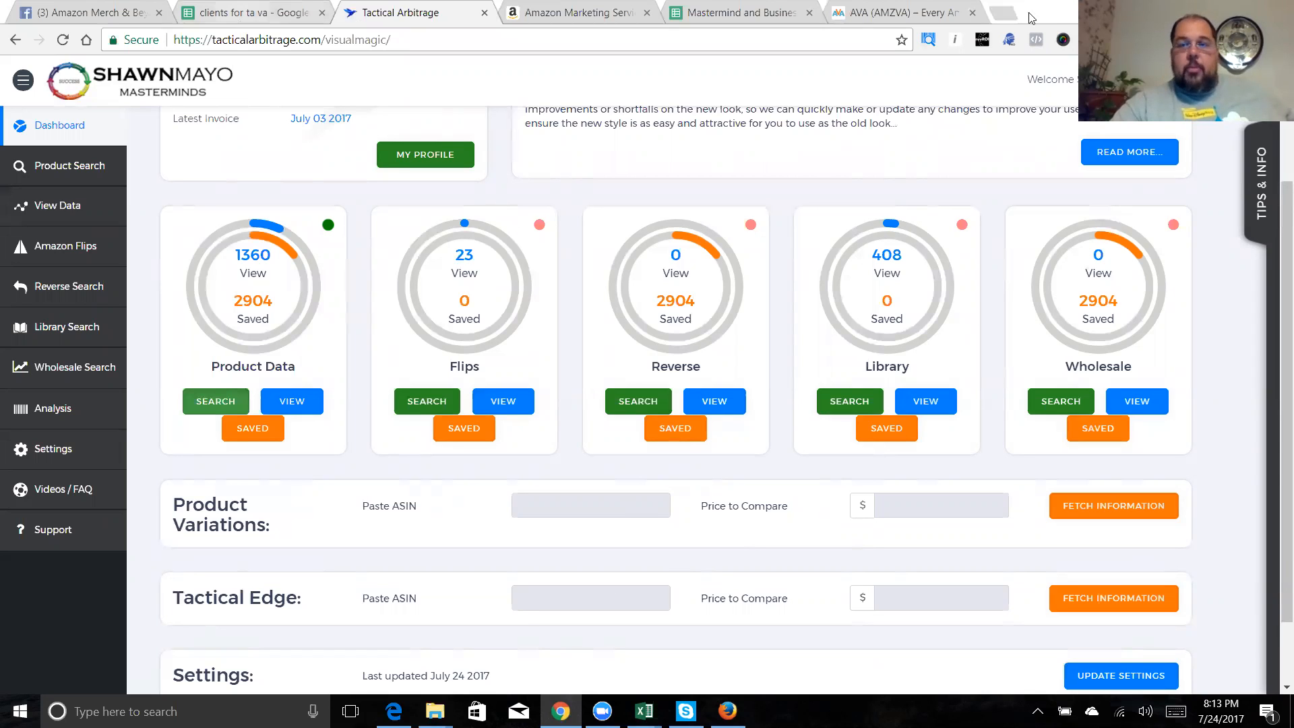
pyautogui.click(1005, 13)
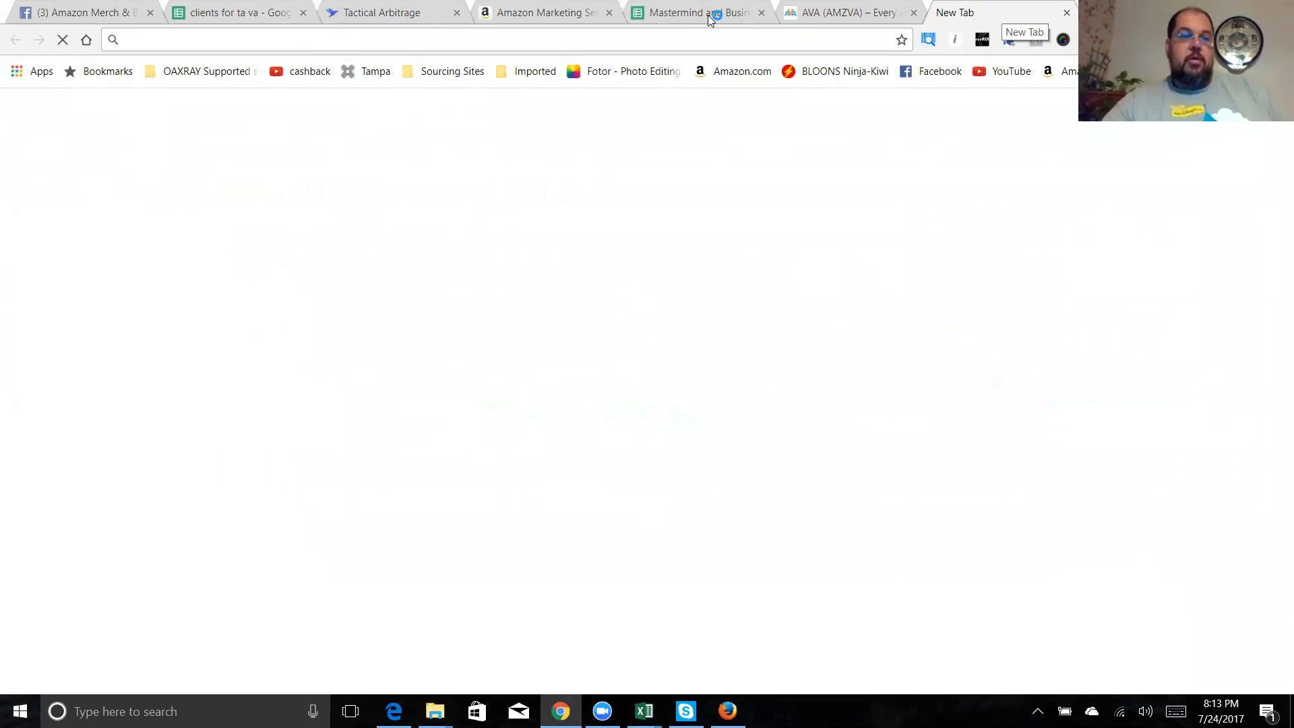
pyautogui.write('tac')
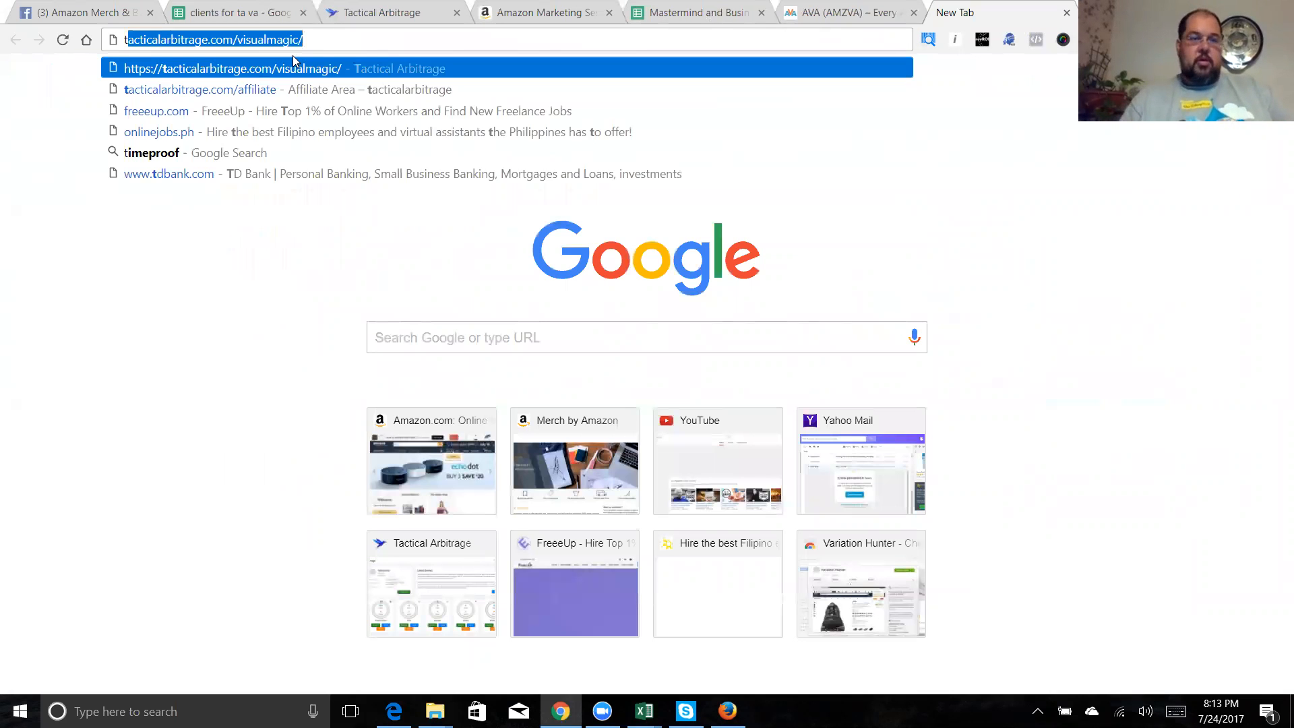
pyautogui.press('Return')
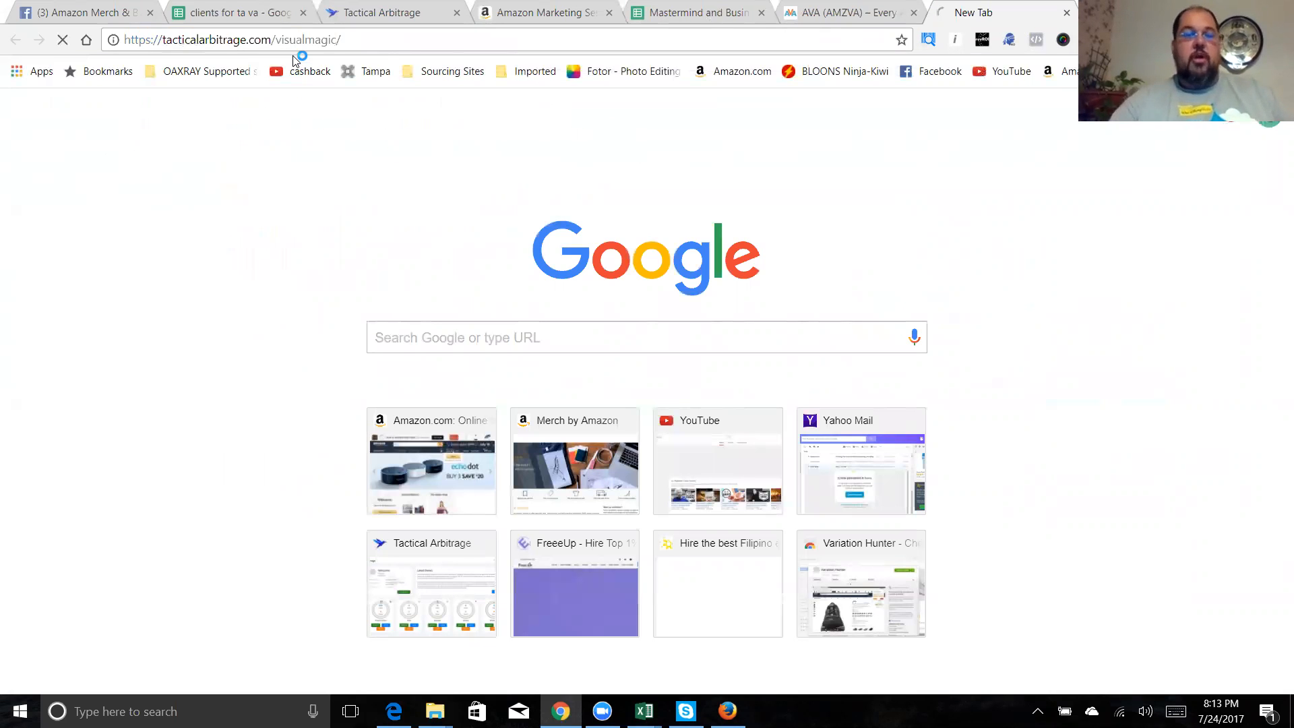
pyautogui.click(457, 12)
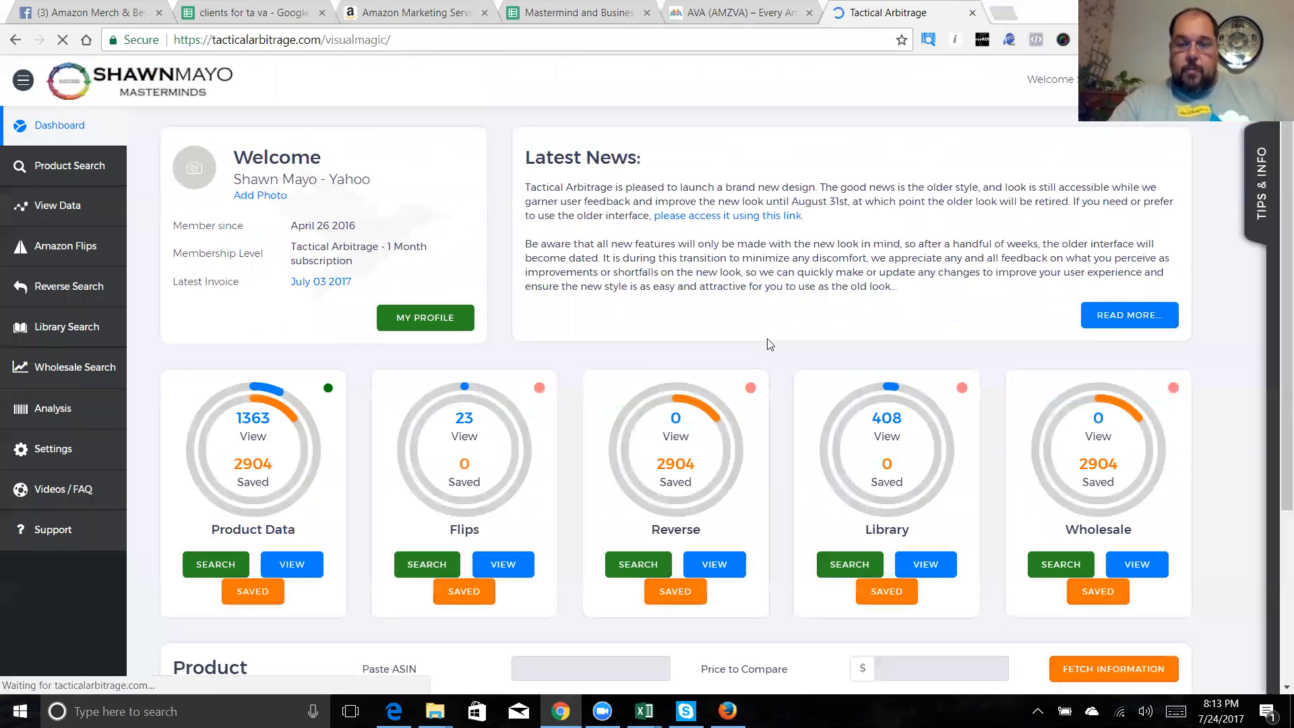
# Examine the ASIN and Price to Compare fields of the Product Variations tool
pyautogui.scroll(-2, 772, 364)
pyautogui.scroll(-1, 775, 376)
pyautogui.click(619, 427)
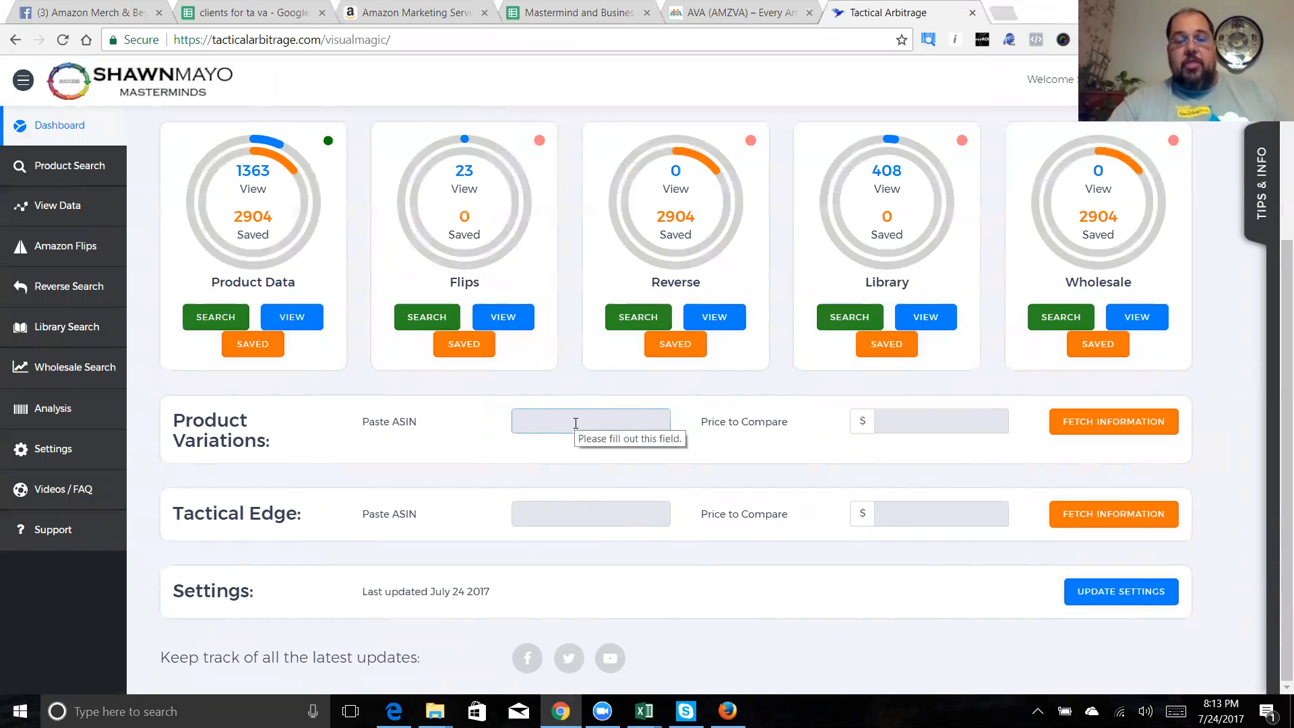
pyautogui.click(932, 418)
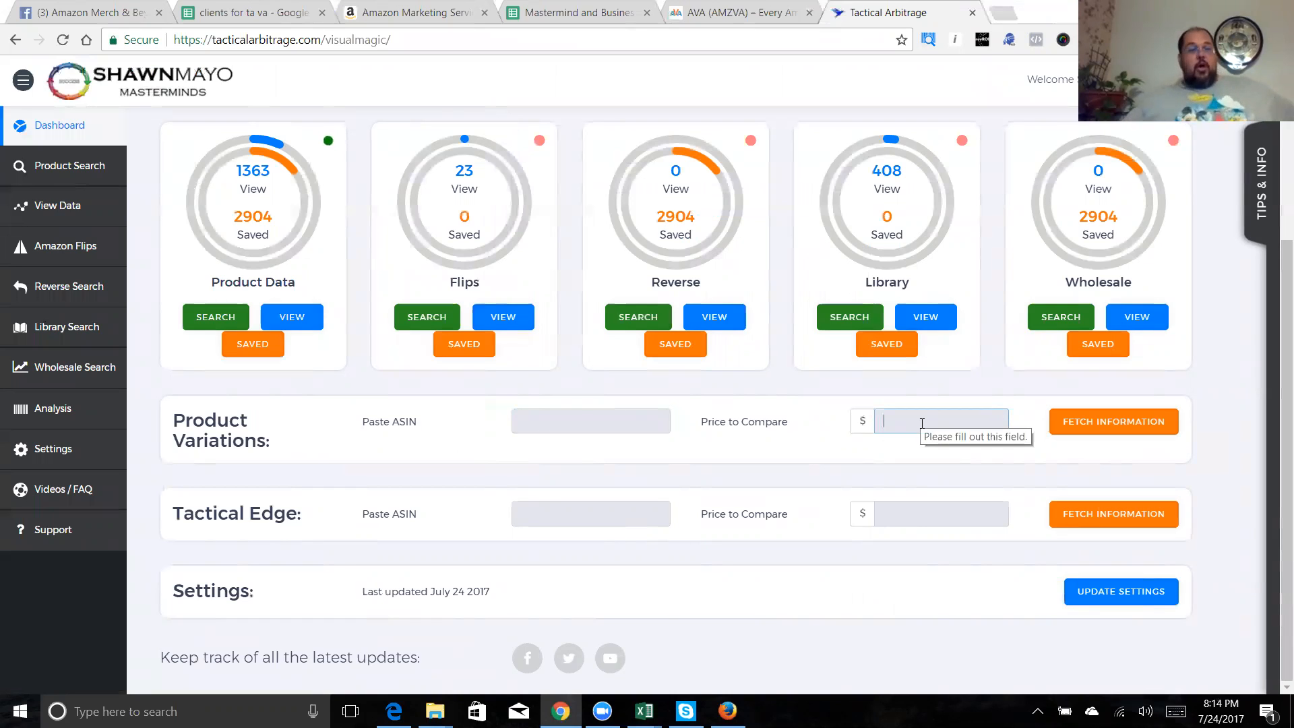
# Expand the Analysis tools in the dashboard navigation and read the Getting Started notes in Tips & Info
pyautogui.click(44, 411)
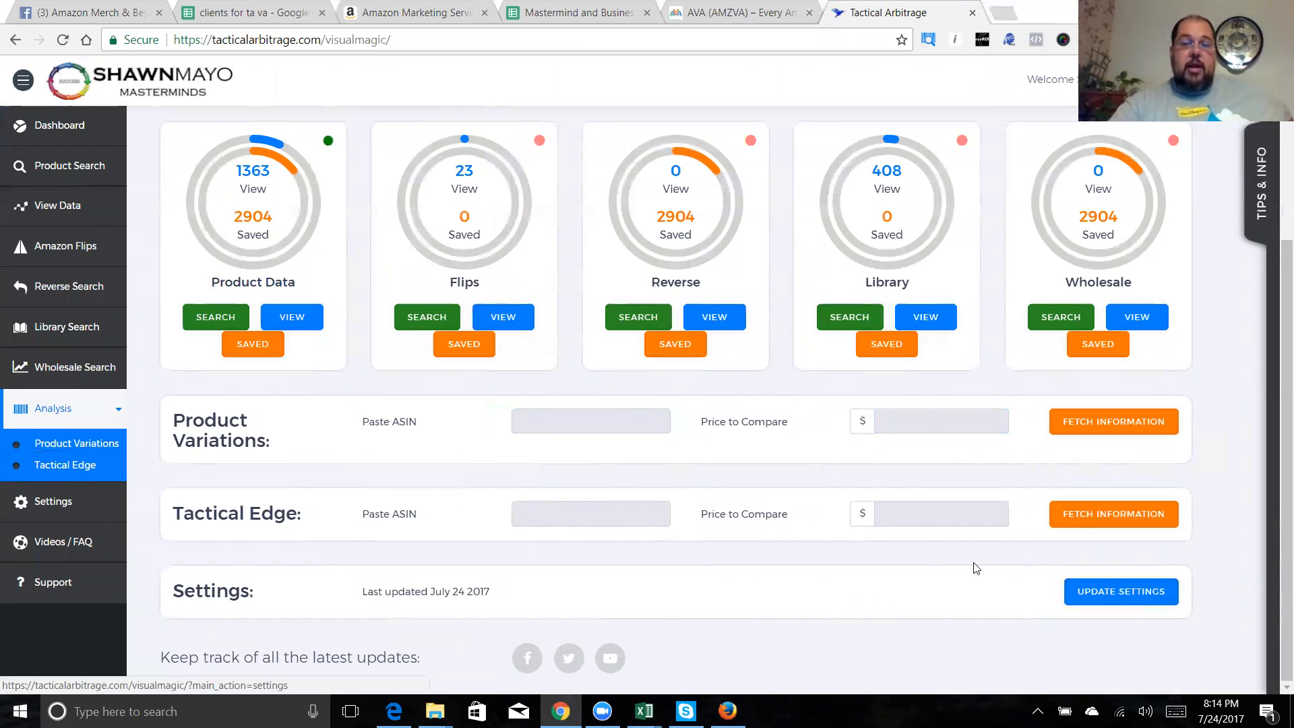
pyautogui.scroll(4, 928, 565)
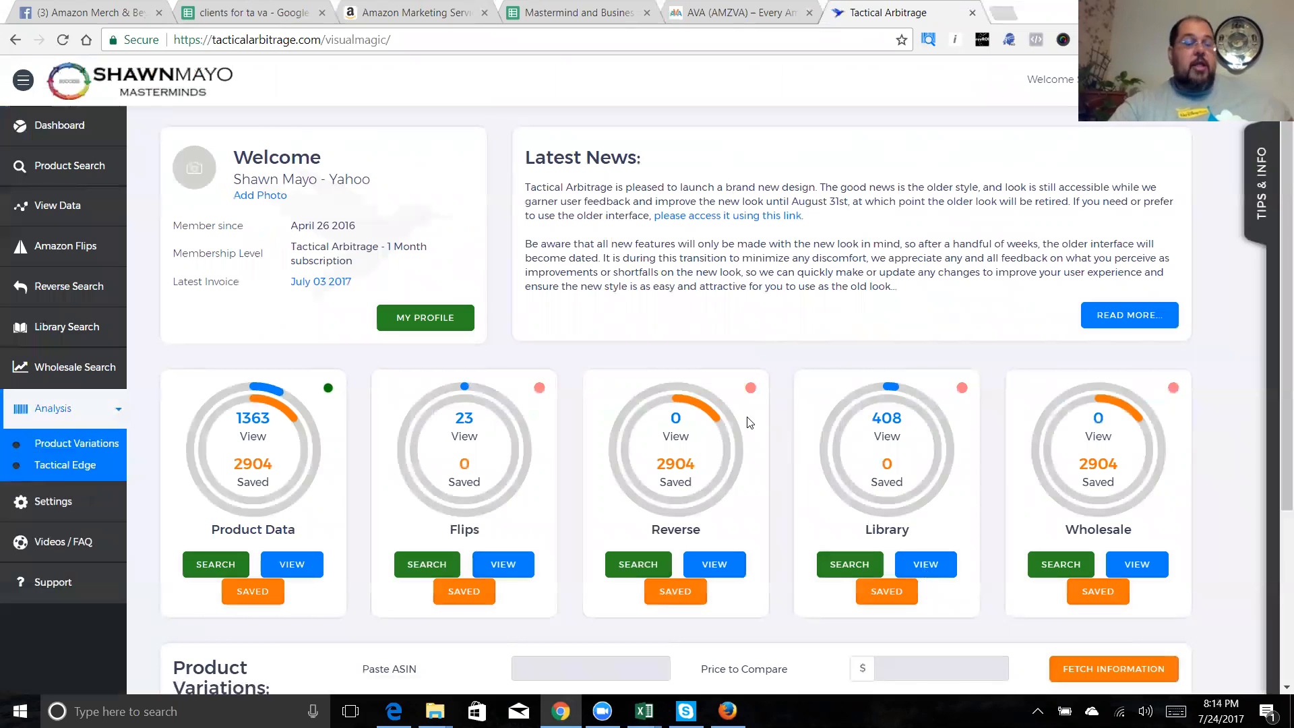
pyautogui.click(1261, 202)
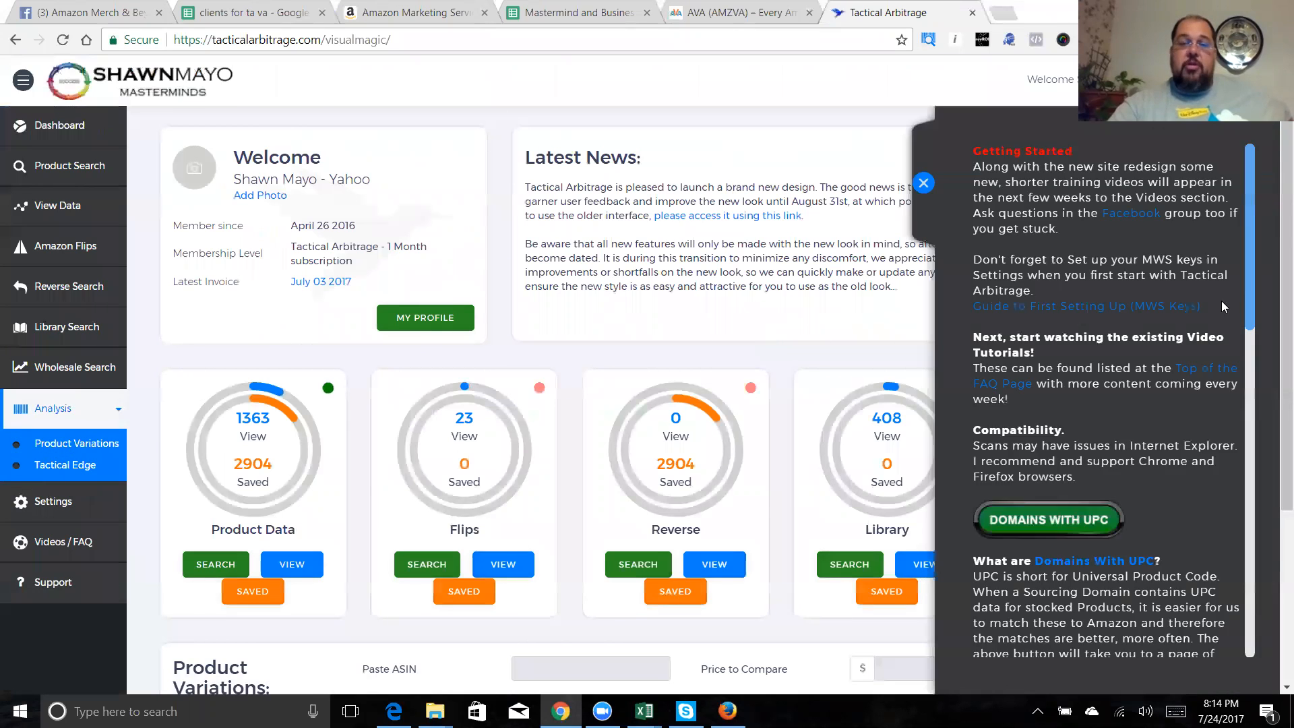
pyautogui.click(921, 185)
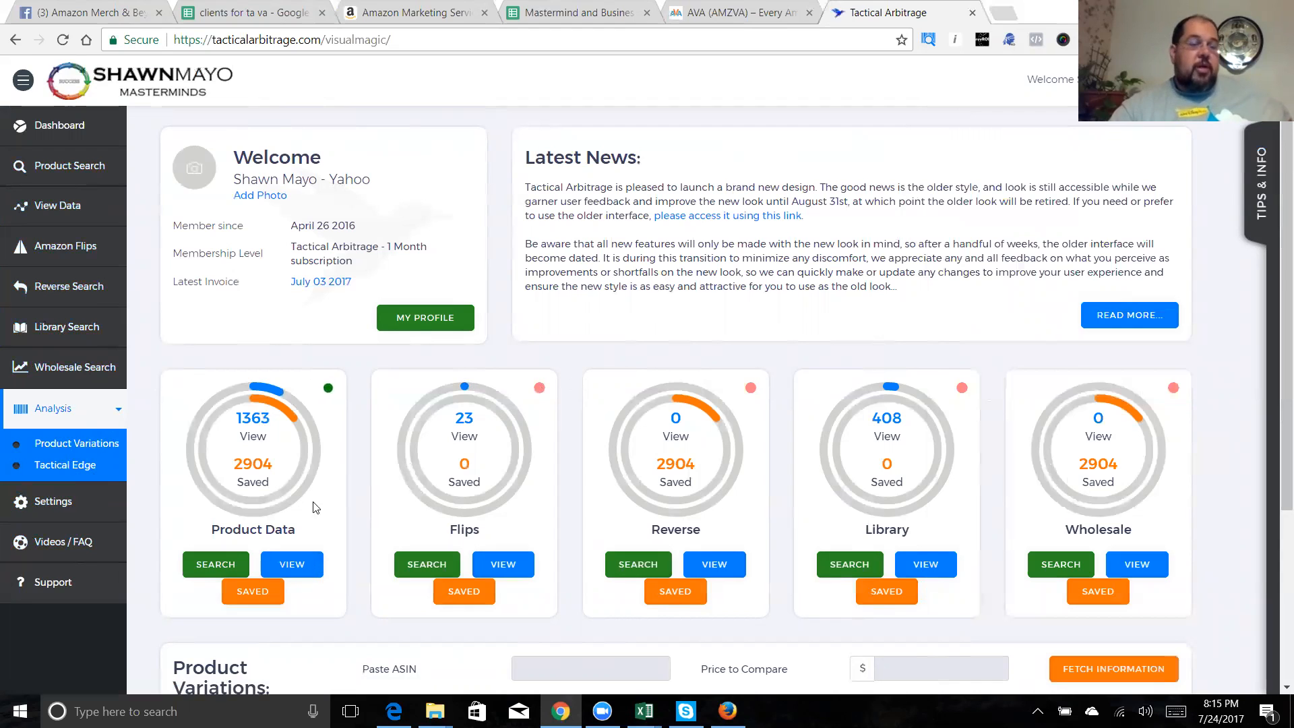
# Open the Product Data search page from the dashboard and close the old dashboard tab
pyautogui.click(217, 570)
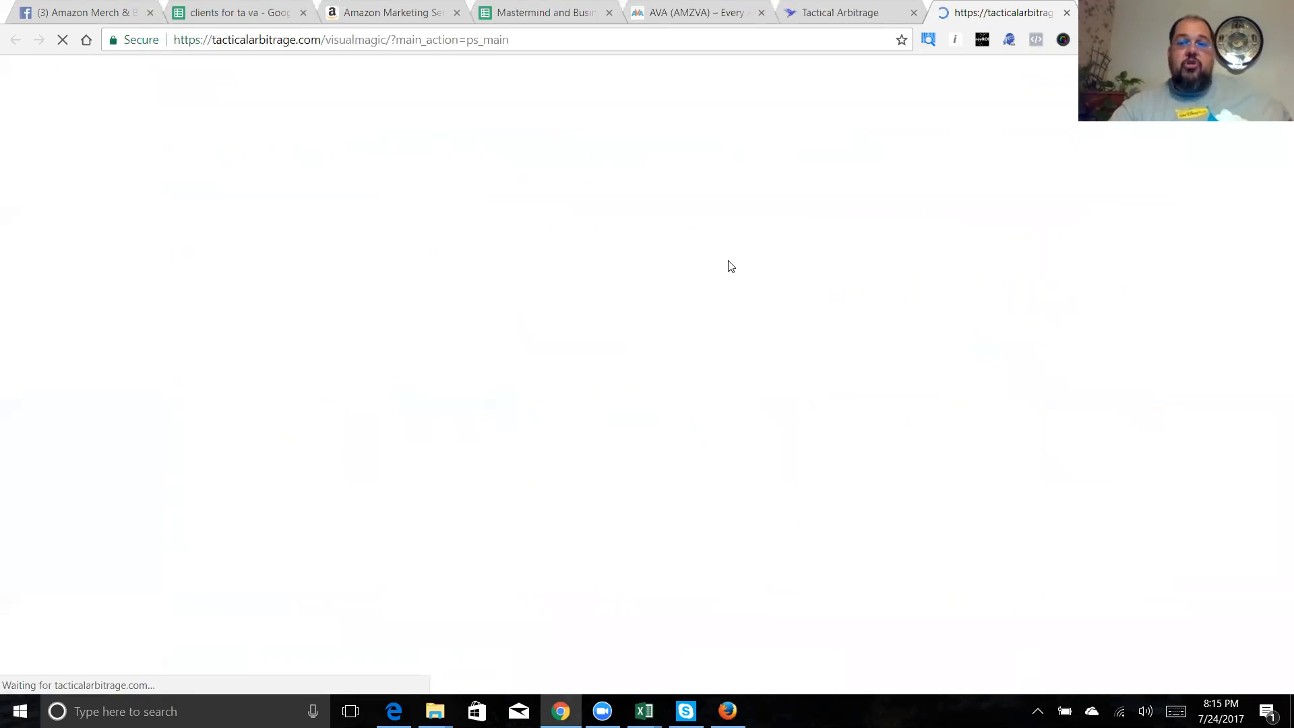
pyautogui.click(914, 12)
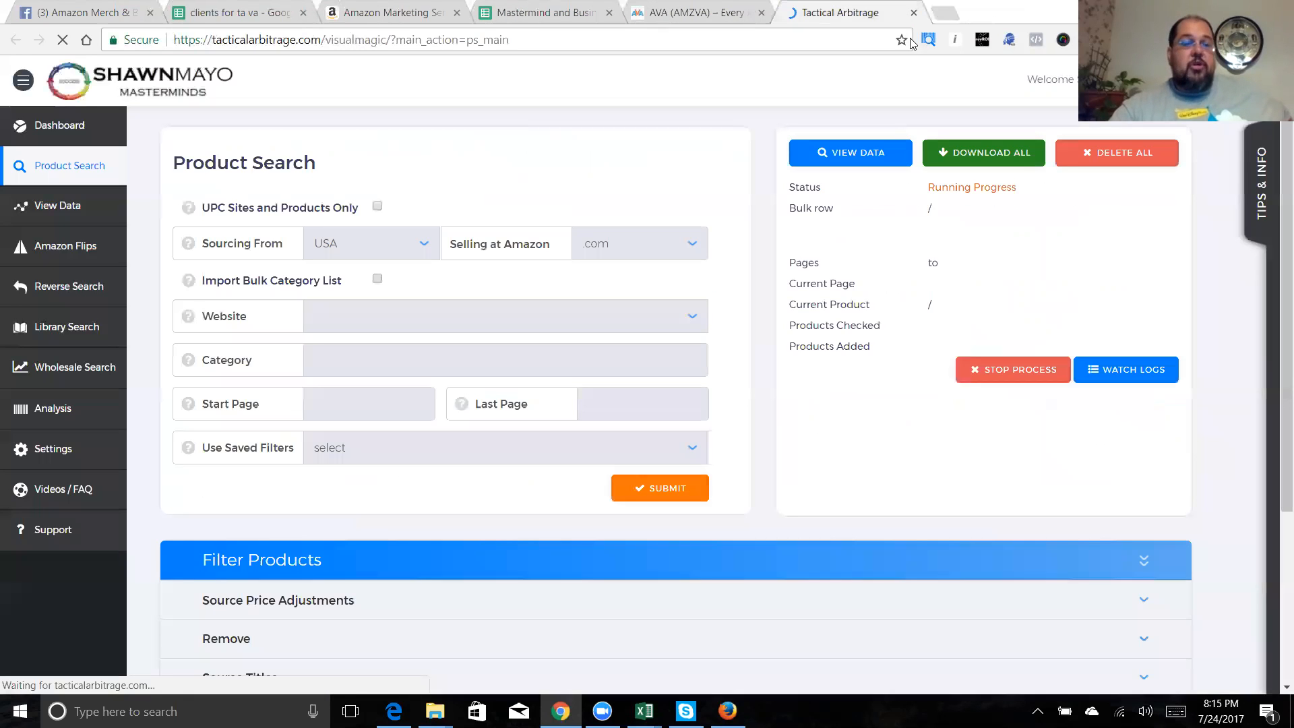
pyautogui.click(73, 172)
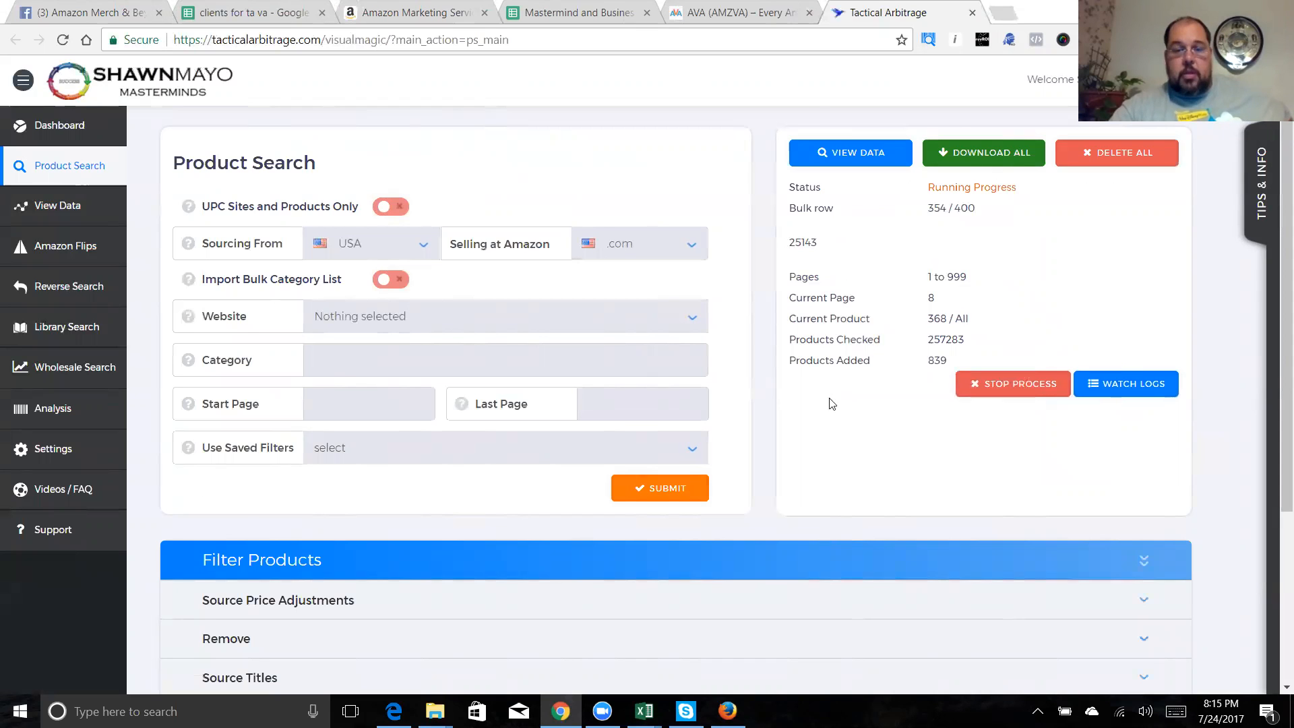
pyautogui.scroll(-1, 832, 403)
pyautogui.scroll(1, 937, 435)
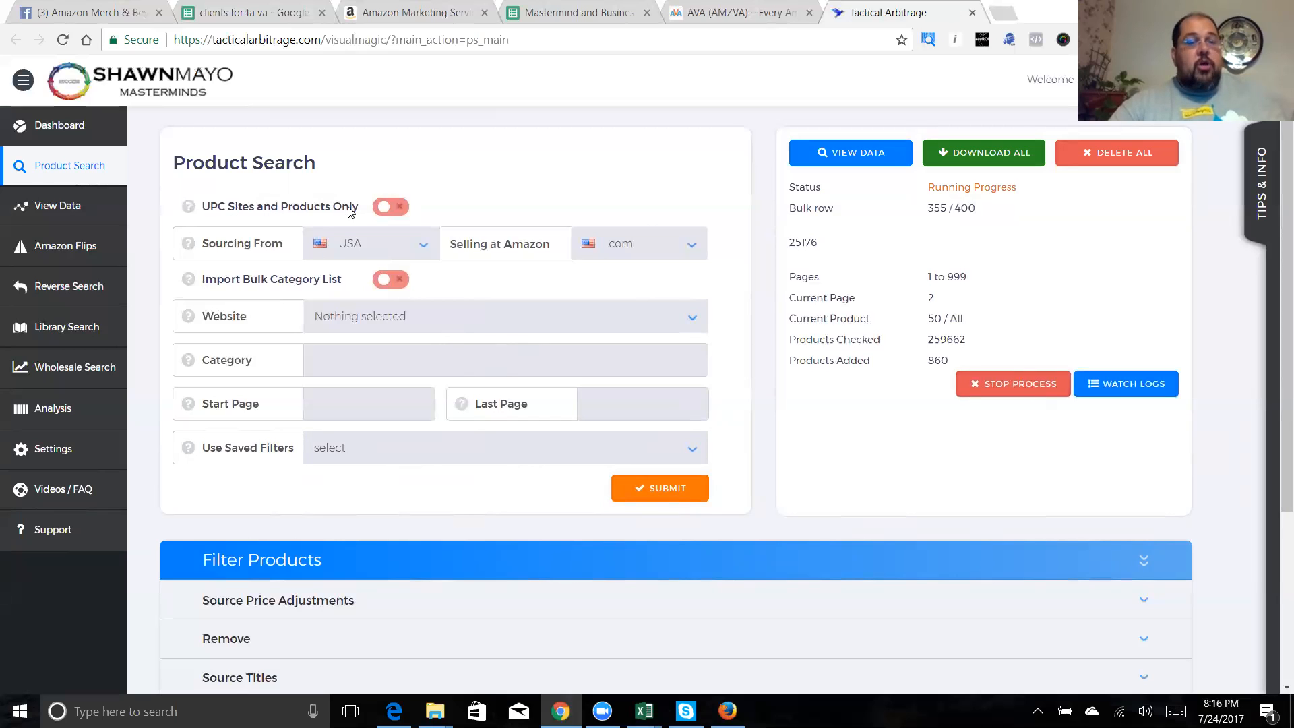
# Examine the UPC Sites and Products Only switch and the country choices for Sourcing From and Selling at Amazon
pyautogui.click(399, 211)
pyautogui.click(400, 210)
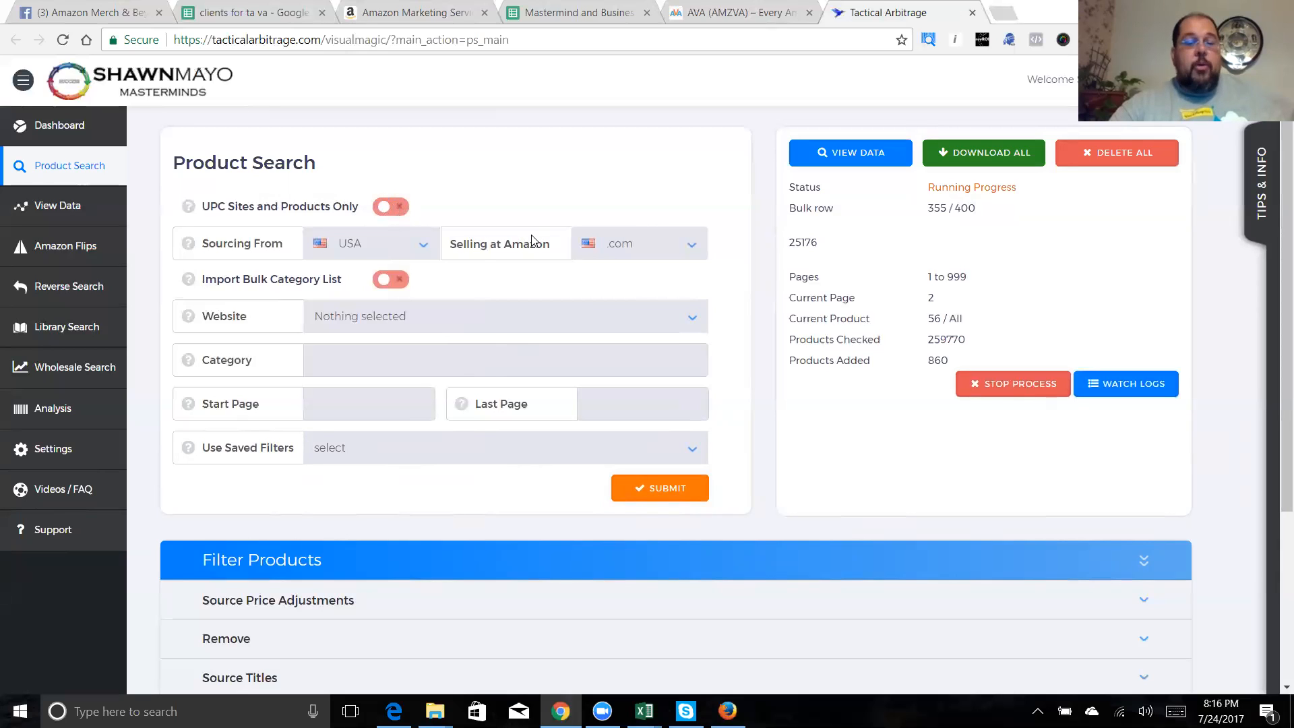
pyautogui.click(408, 246)
pyautogui.click(406, 245)
pyautogui.click(622, 246)
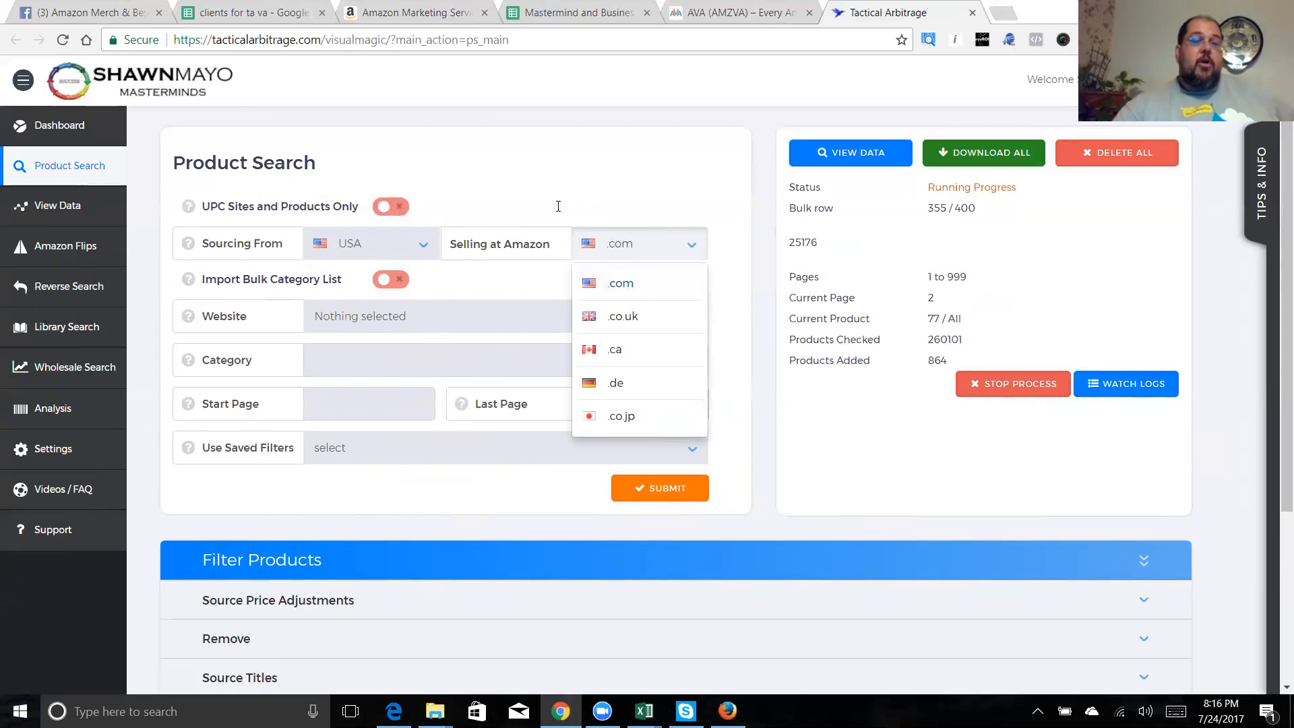
pyautogui.click(431, 246)
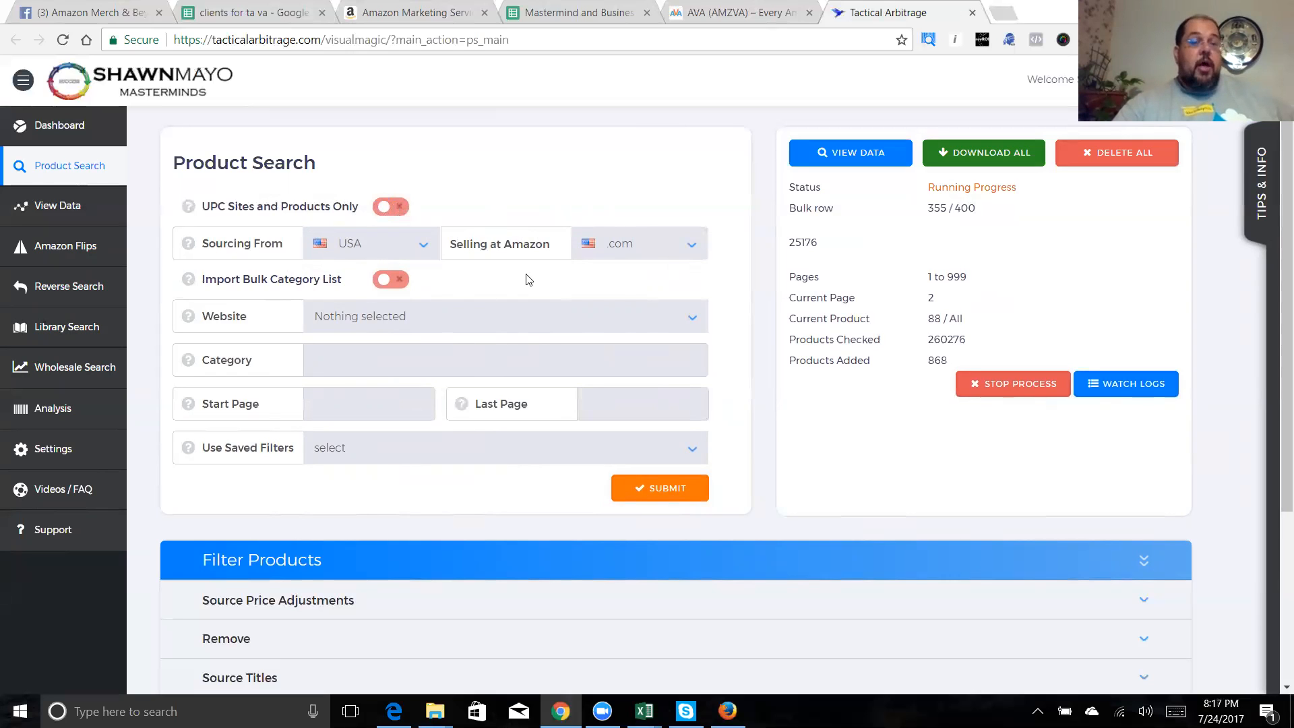
# Switch Import Bulk Category List on to view its upload and start row options, and switch it off again
pyautogui.click(390, 281)
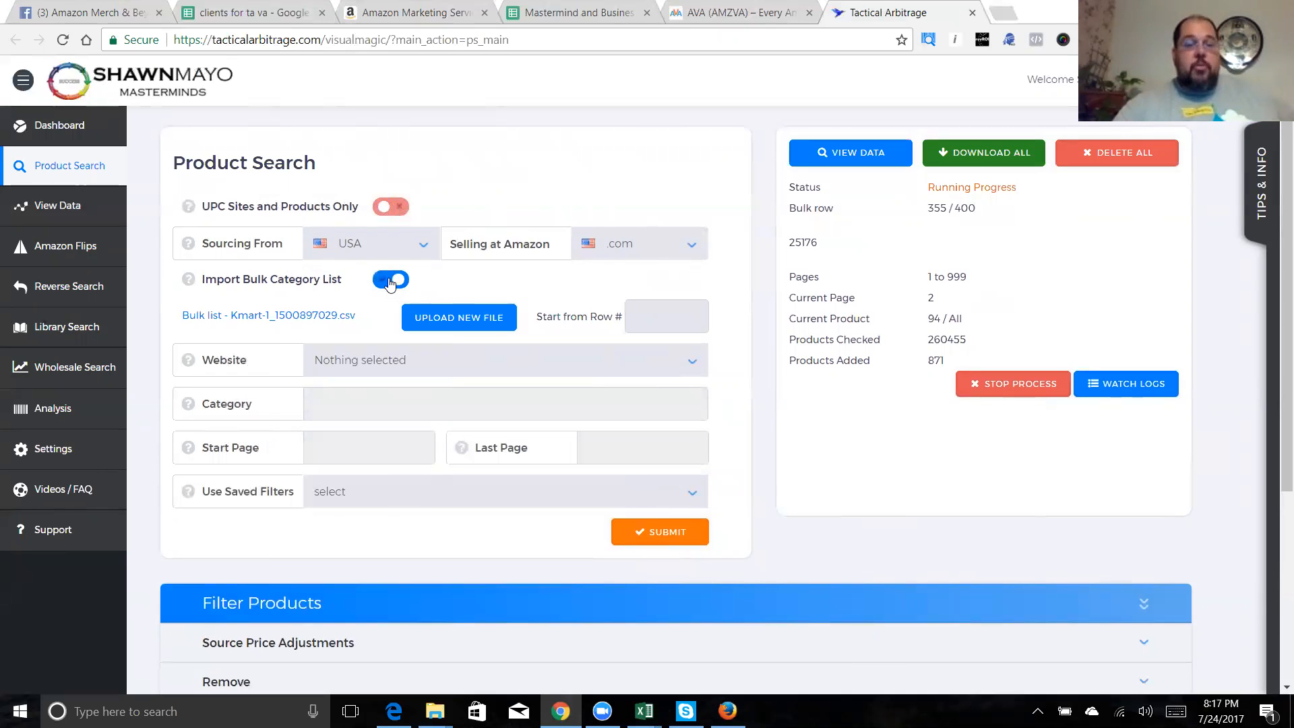
pyautogui.click(391, 280)
pyautogui.click(391, 280)
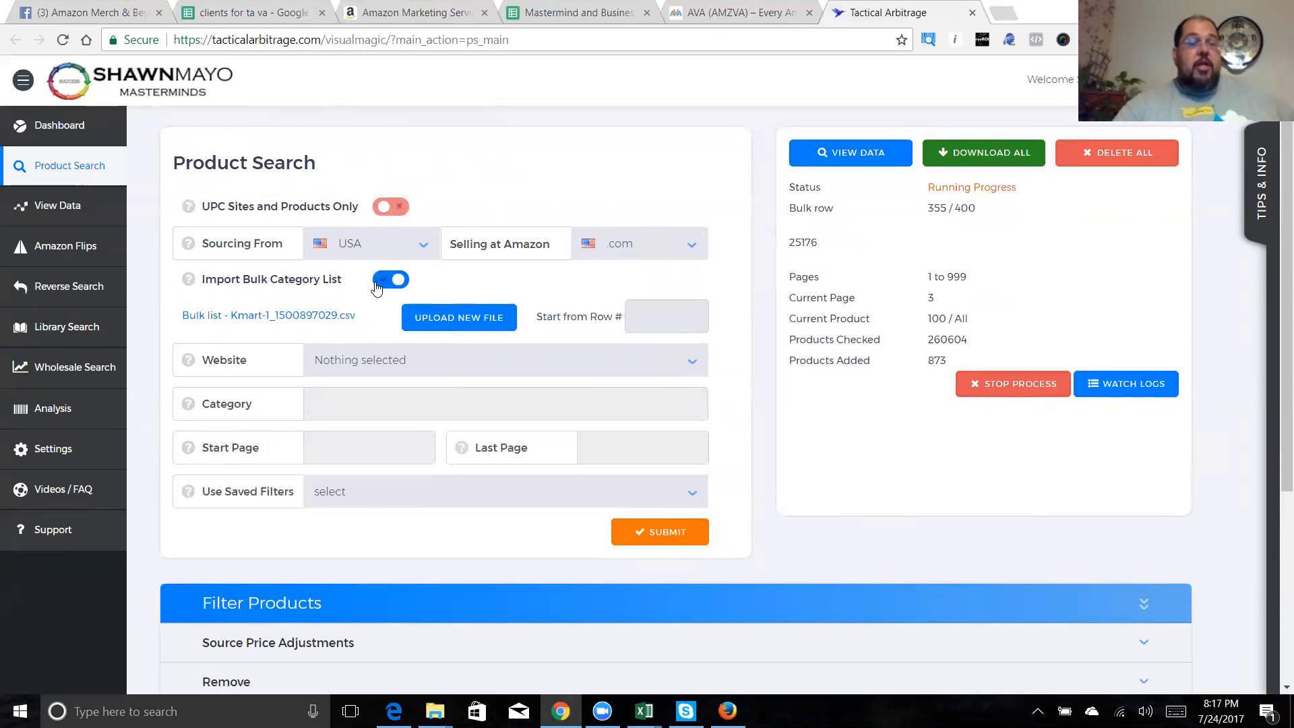
pyautogui.click(388, 281)
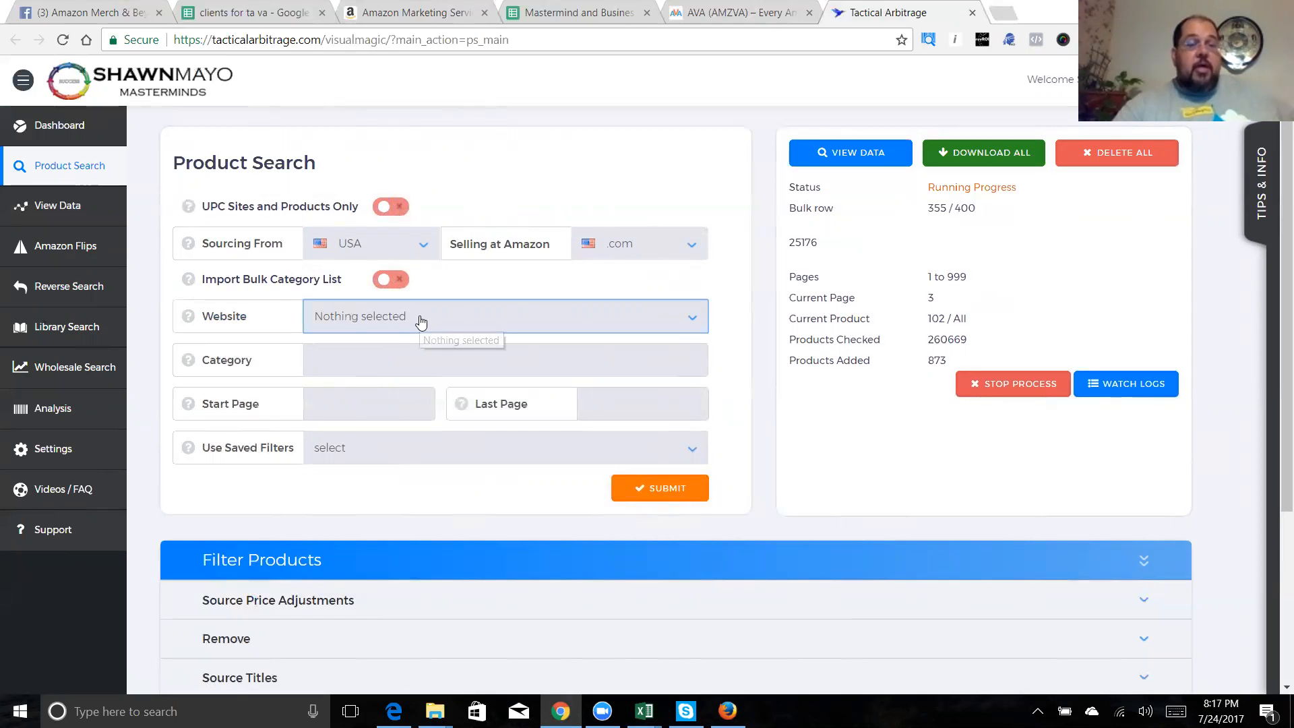
# Examine the Website choices and the Use Saved Filters choices of the product search
pyautogui.click(435, 319)
pyautogui.click(438, 317)
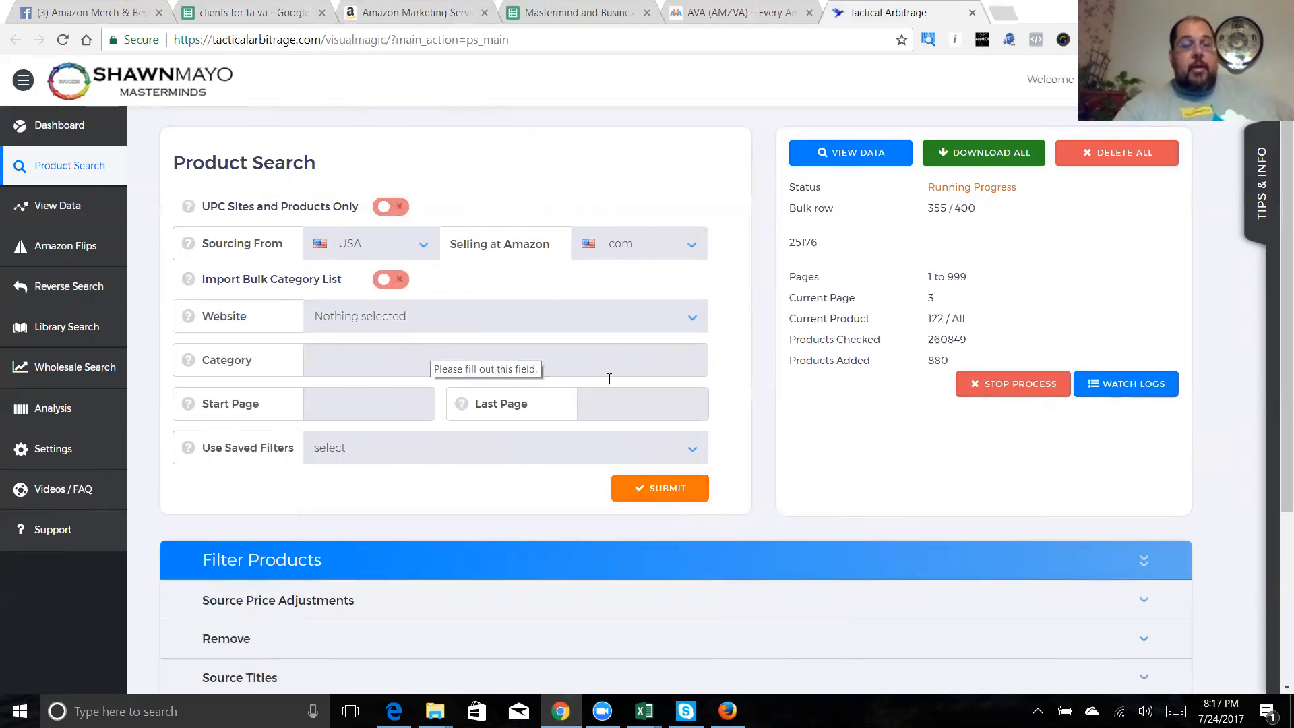
pyautogui.click(414, 448)
pyautogui.click(426, 447)
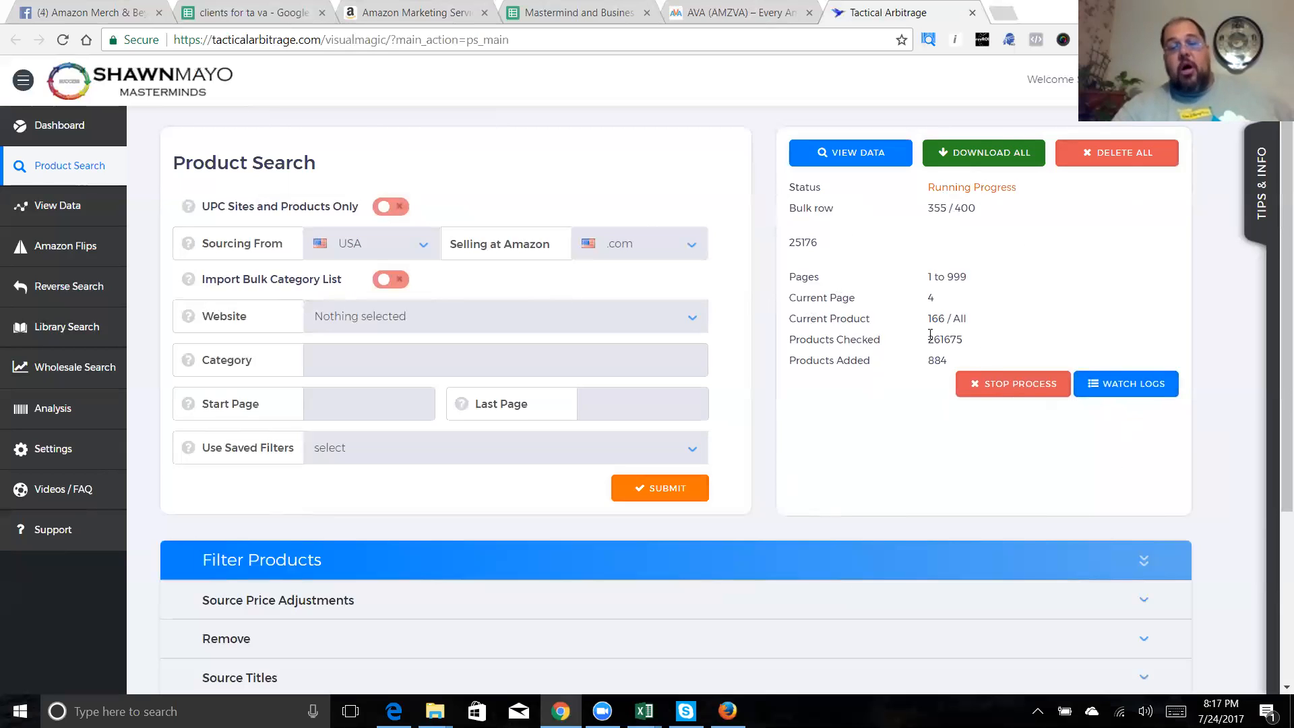
# Try to view the running process log of the product search and reload the page
pyautogui.click(1145, 385)
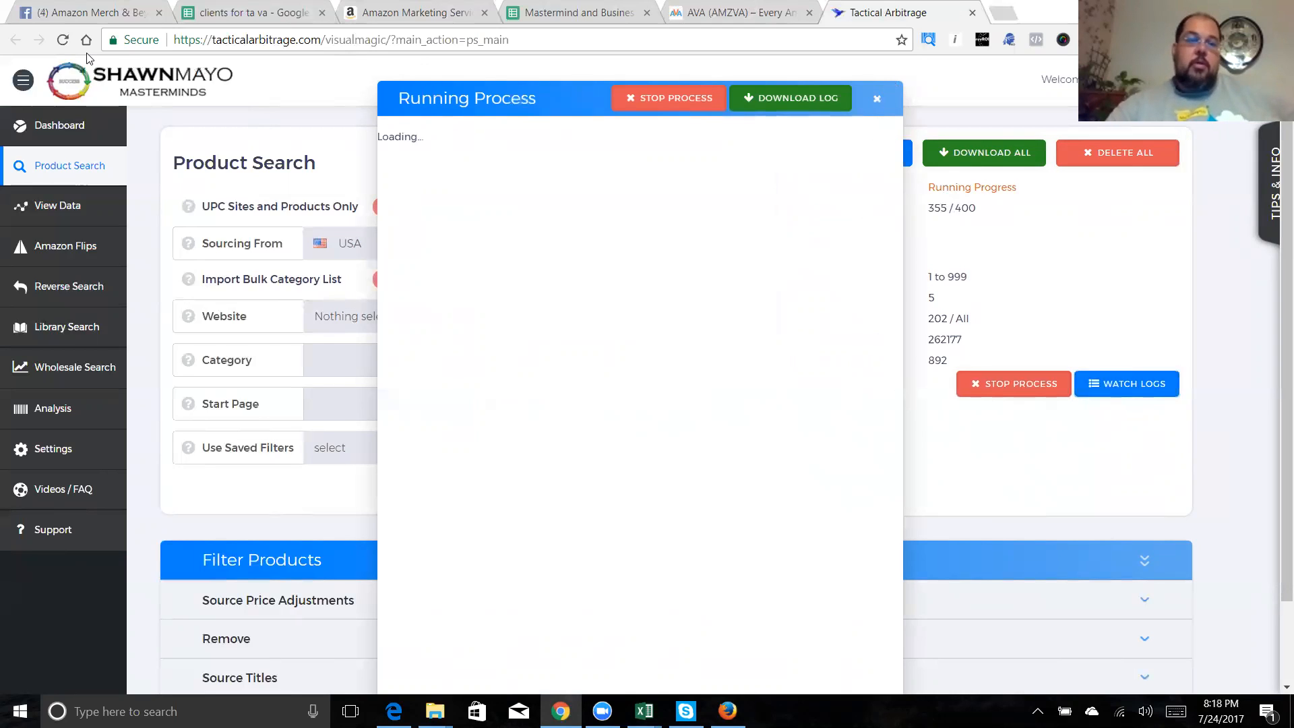
pyautogui.click(63, 40)
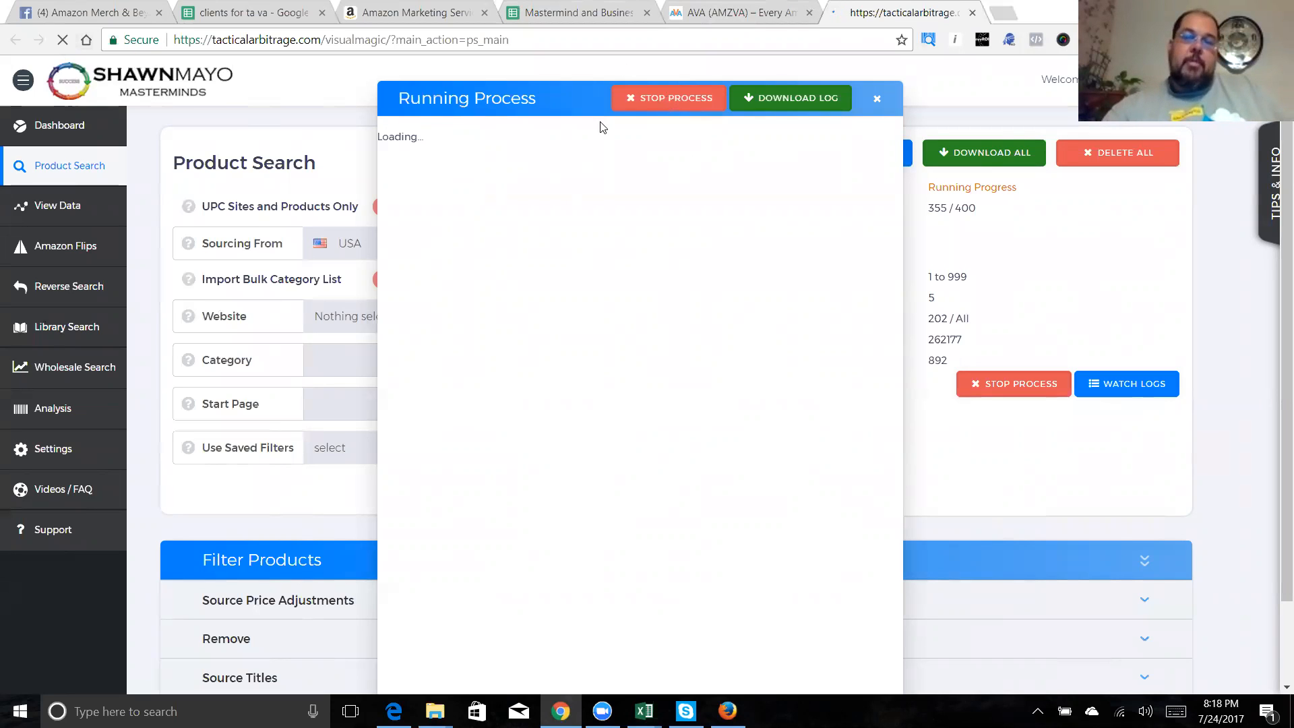
# Load the Product Search page's address in a new browser tab and close the old search tab
pyautogui.click(491, 35)
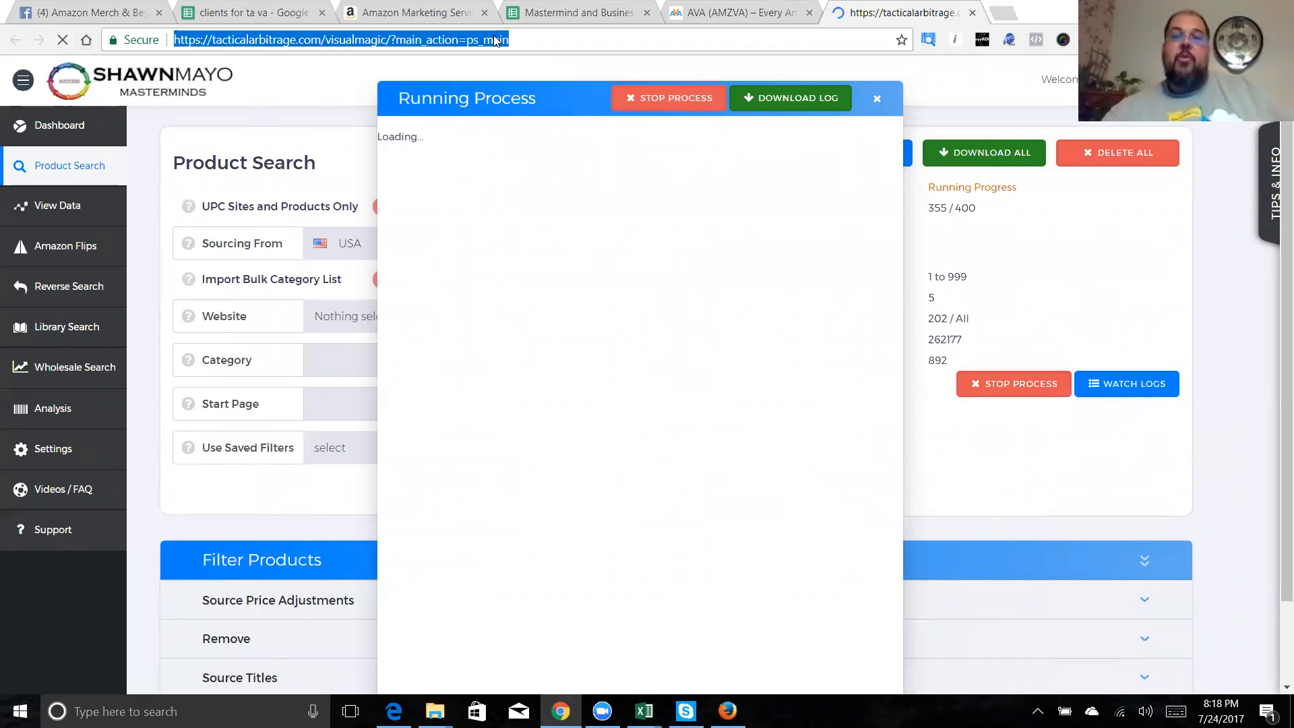
pyautogui.hotkey('ctrl', 'c')
pyautogui.hotkey('ctrl', 't')
pyautogui.hotkey('ctrl', 'v')
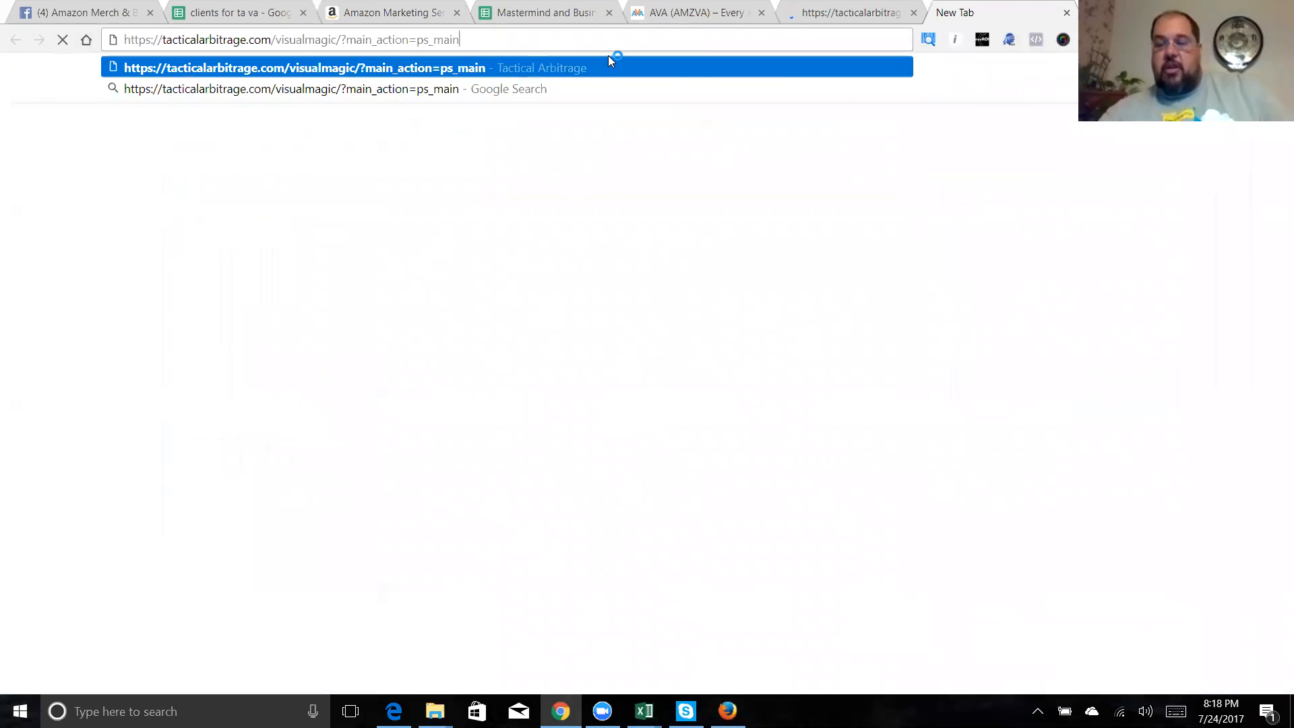
pyautogui.press('Return')
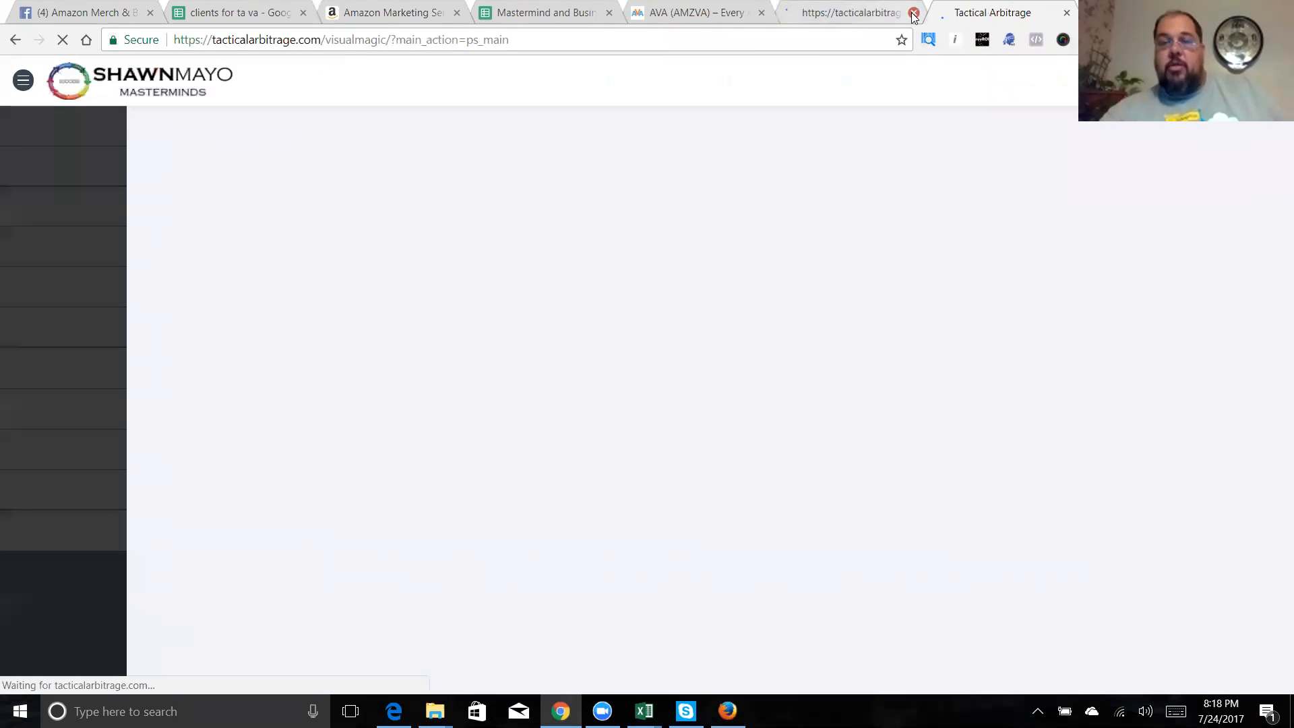
pyautogui.click(914, 12)
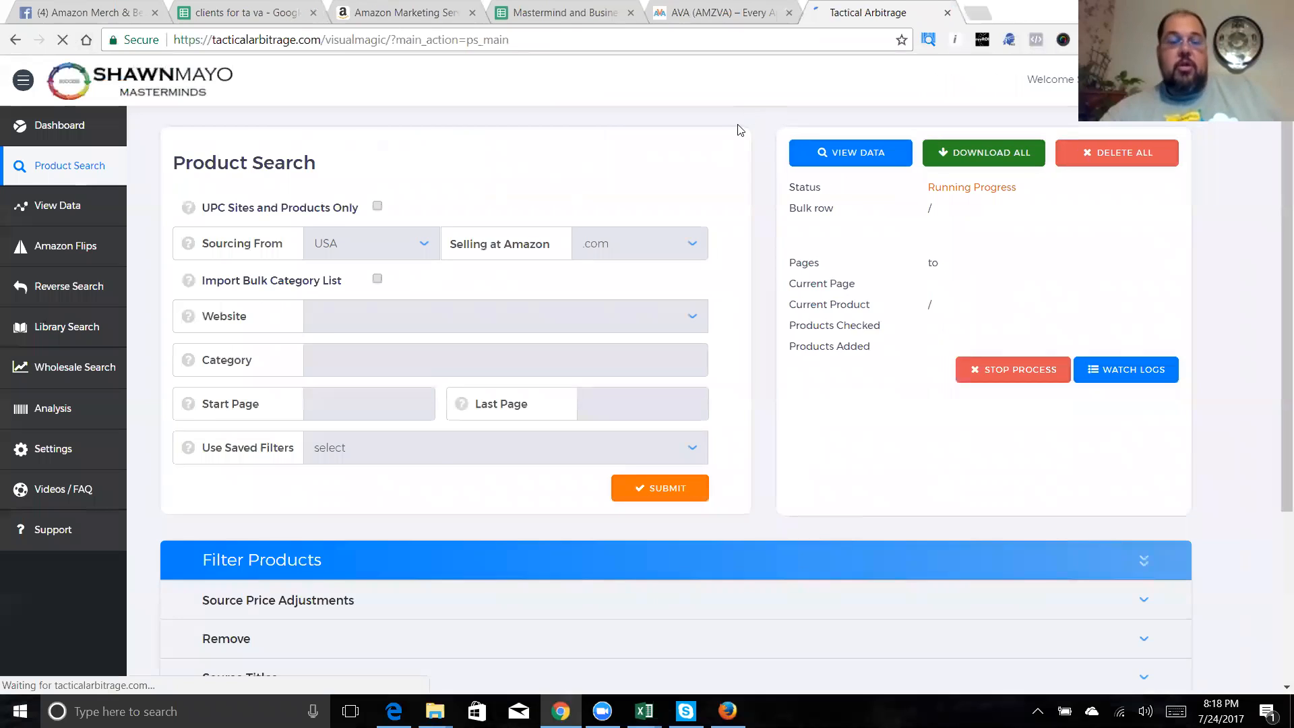
# Preview the Remove filters on their own and expand all Filter Products sections at once
pyautogui.scroll(-1, 785, 337)
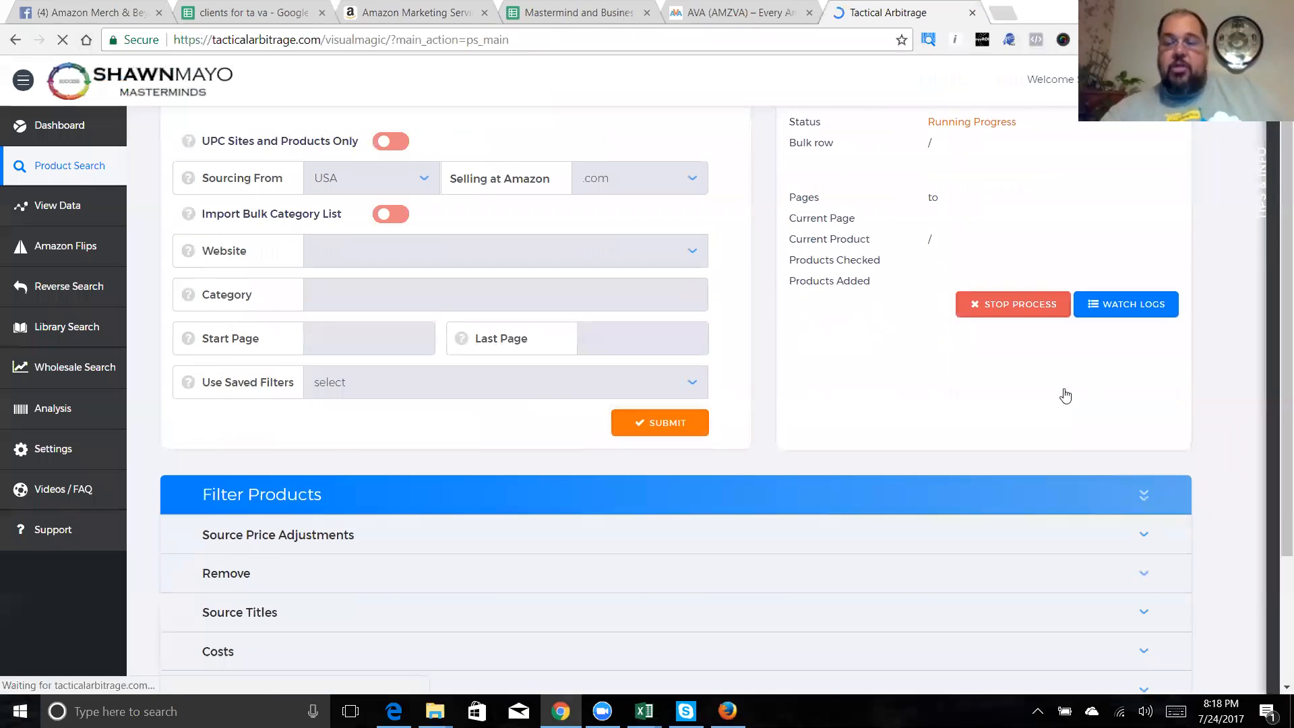
pyautogui.scroll(-3, 1063, 393)
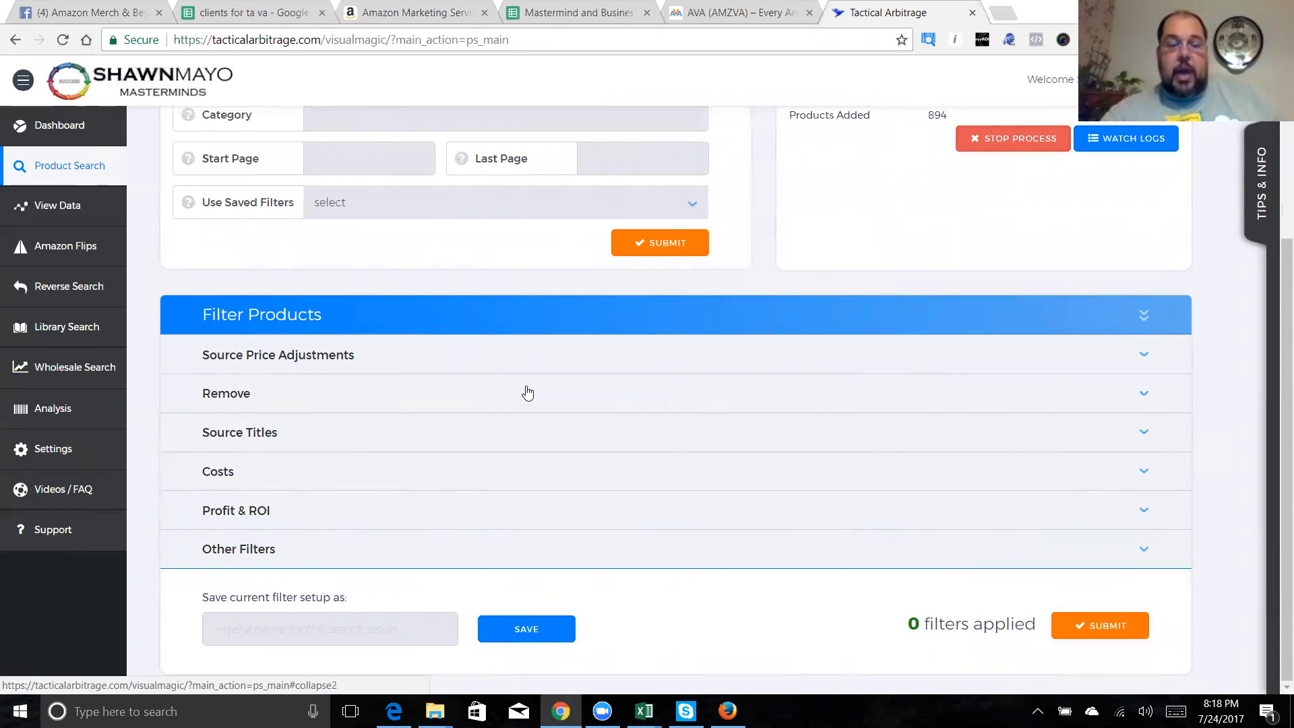
pyautogui.click(1142, 398)
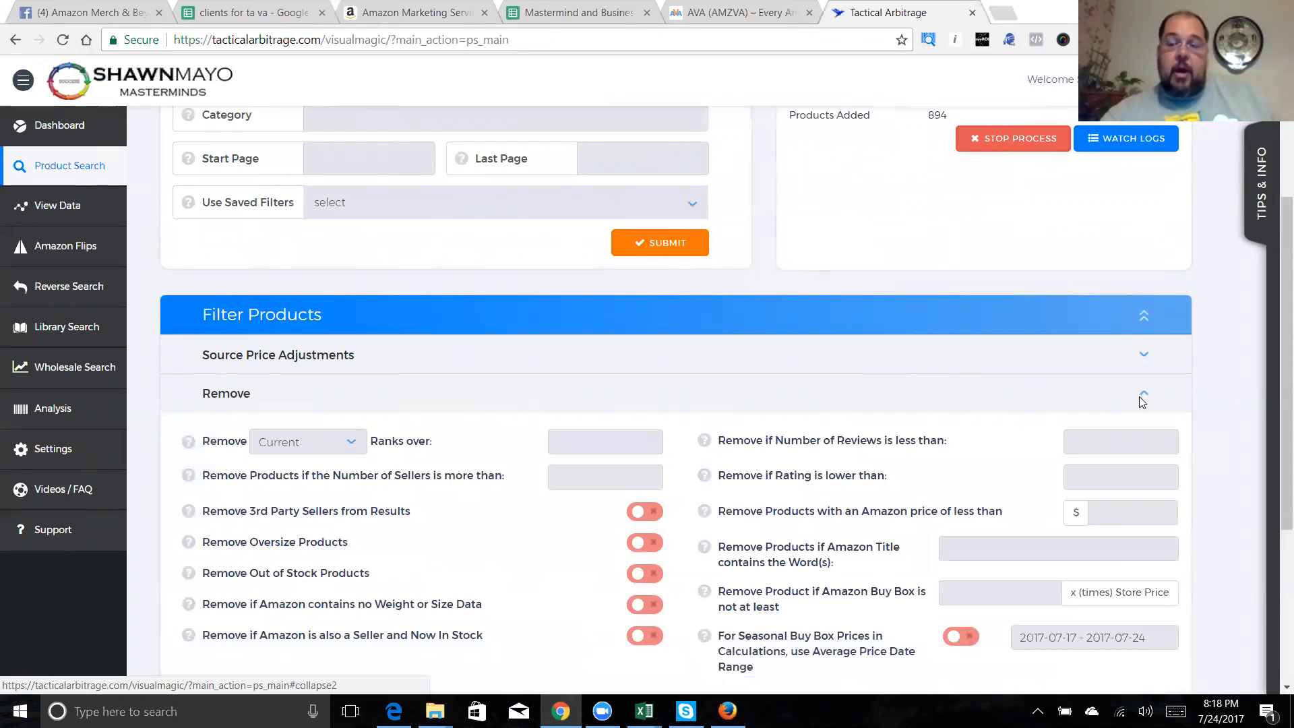
pyautogui.click(1143, 399)
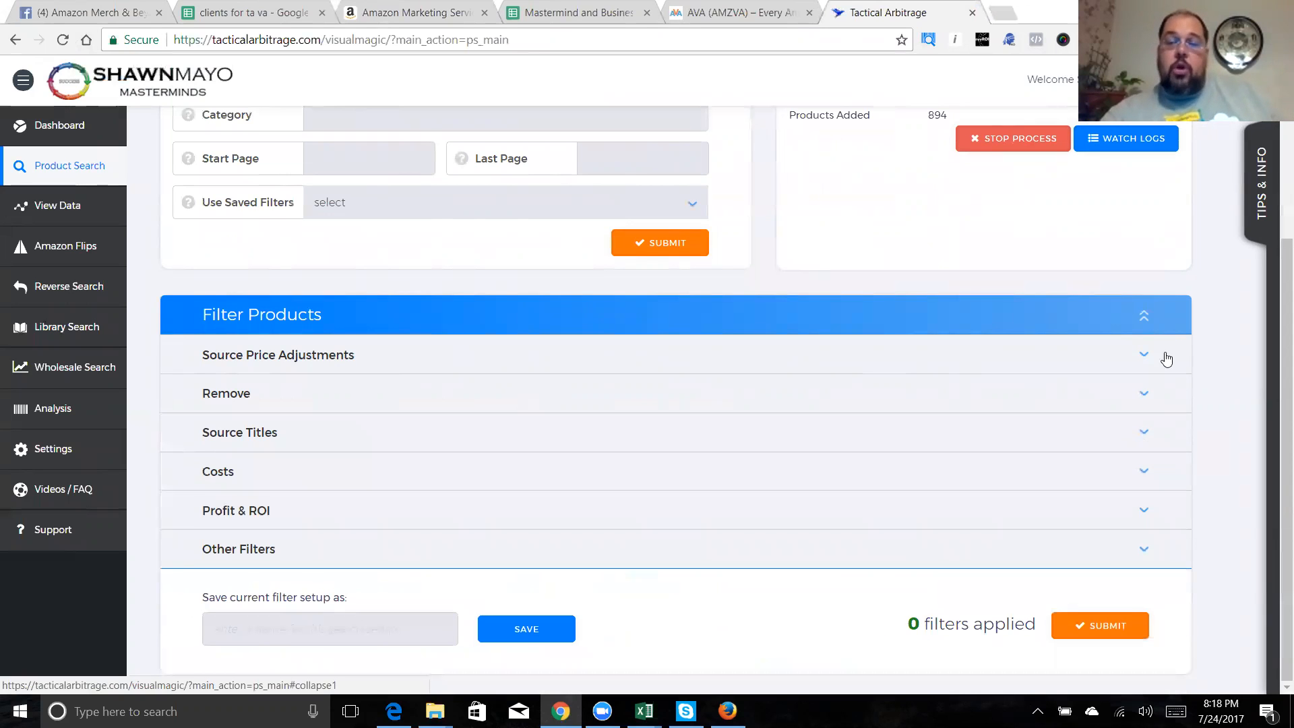
pyautogui.click(1144, 317)
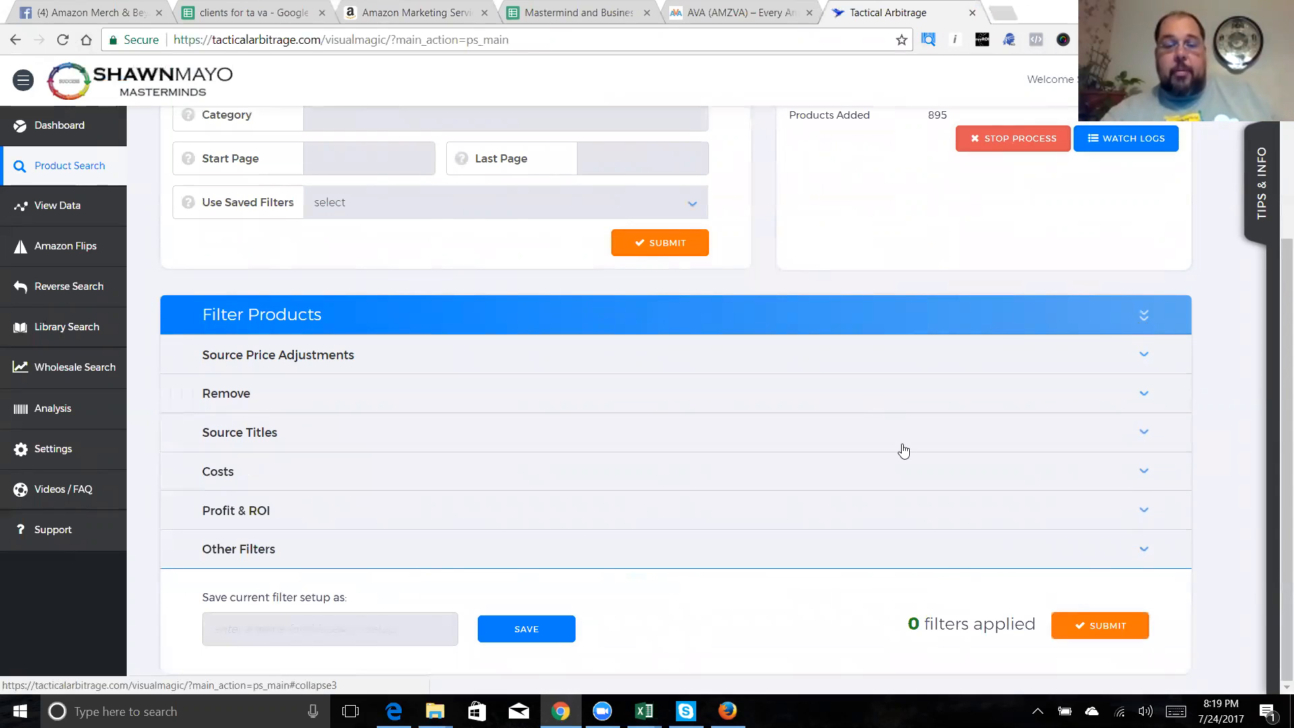
pyautogui.click(1140, 322)
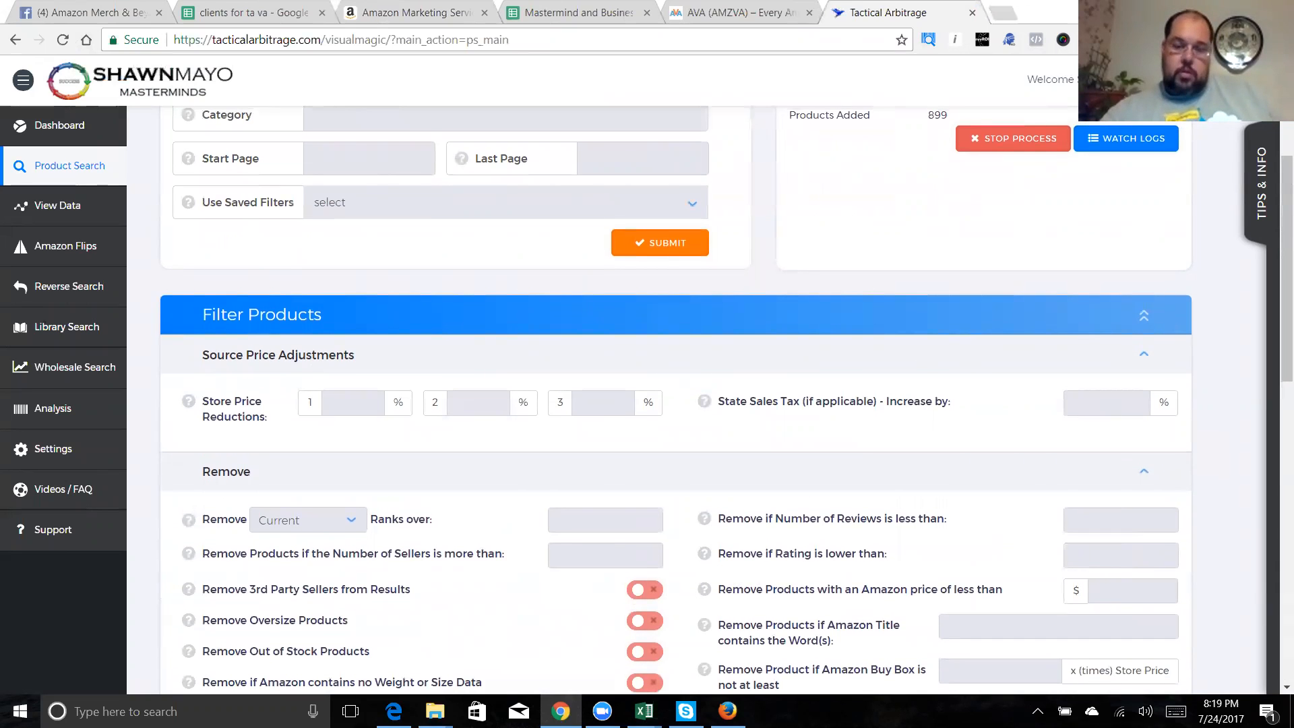
# Close the Mozilla Firefox window together with all its open tabs
pyautogui.click(728, 711)
pyautogui.rightClick(728, 711)
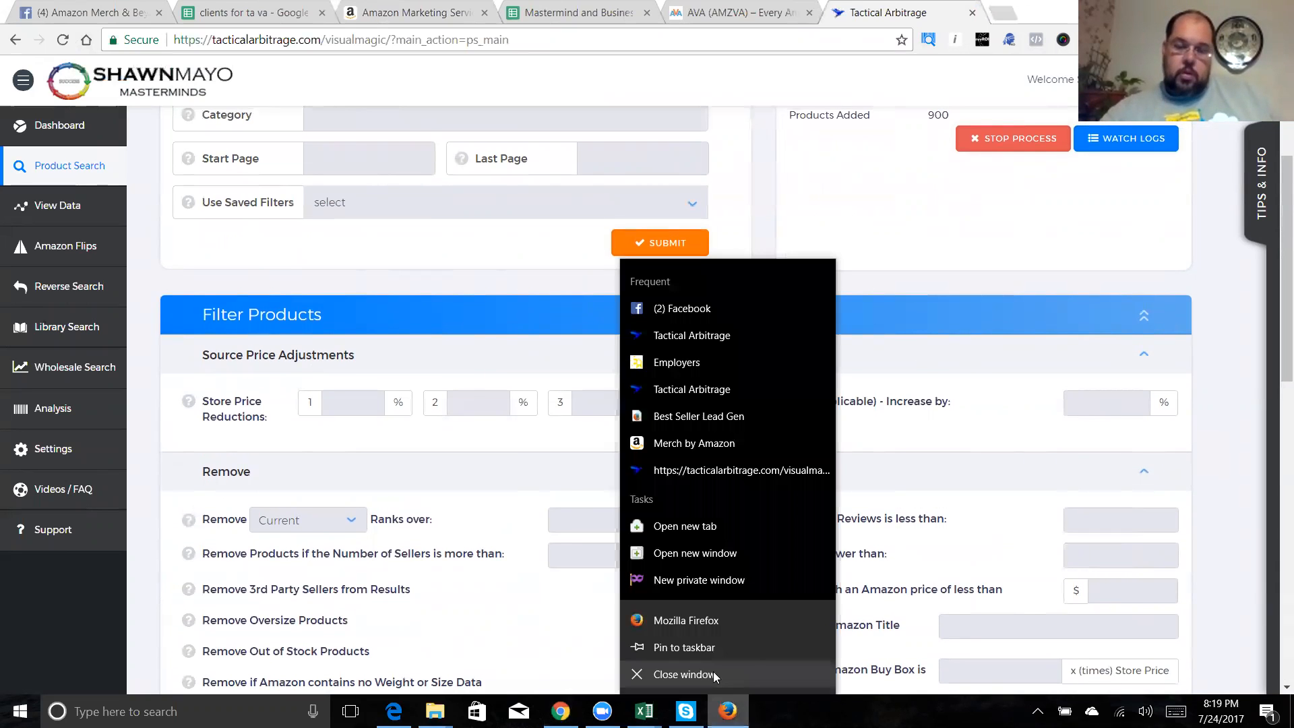
pyautogui.click(711, 674)
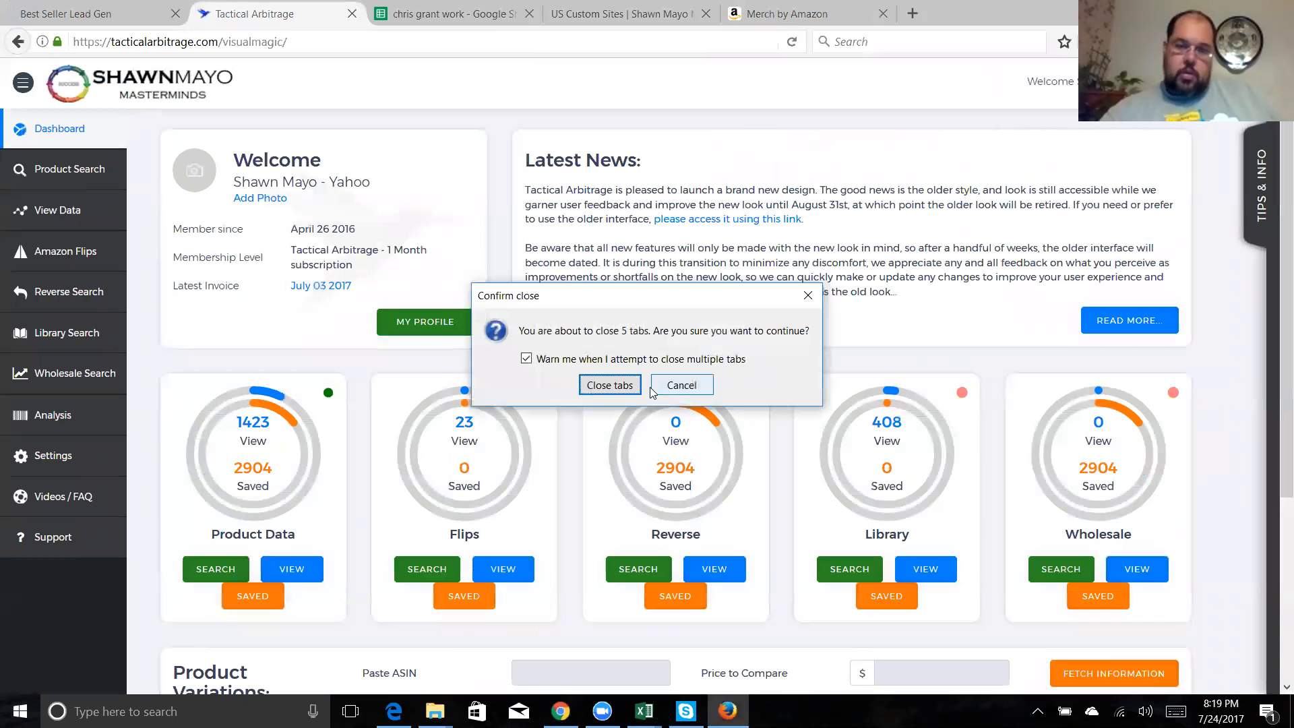
pyautogui.click(622, 387)
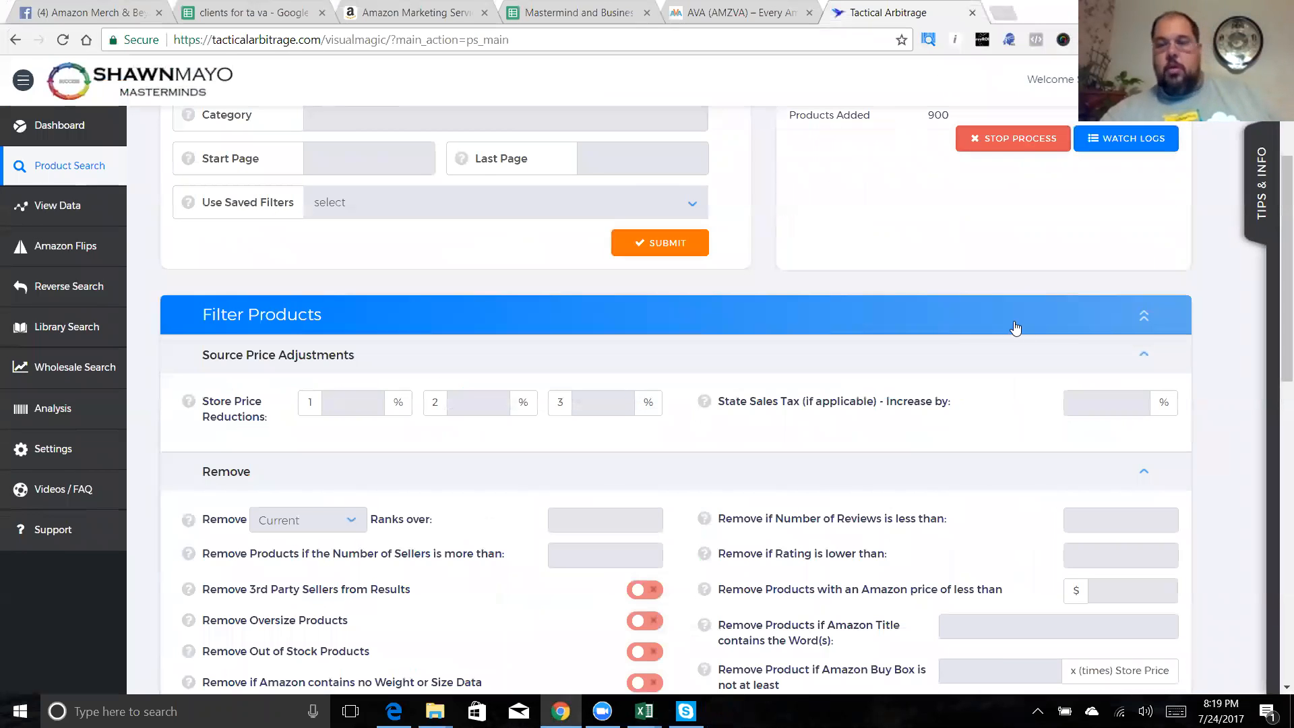
# Examine the expanded Remove, Source Titles, Costs, Profit & ROI and Other Filters options of the product search
pyautogui.scroll(-5, 1200, 324)
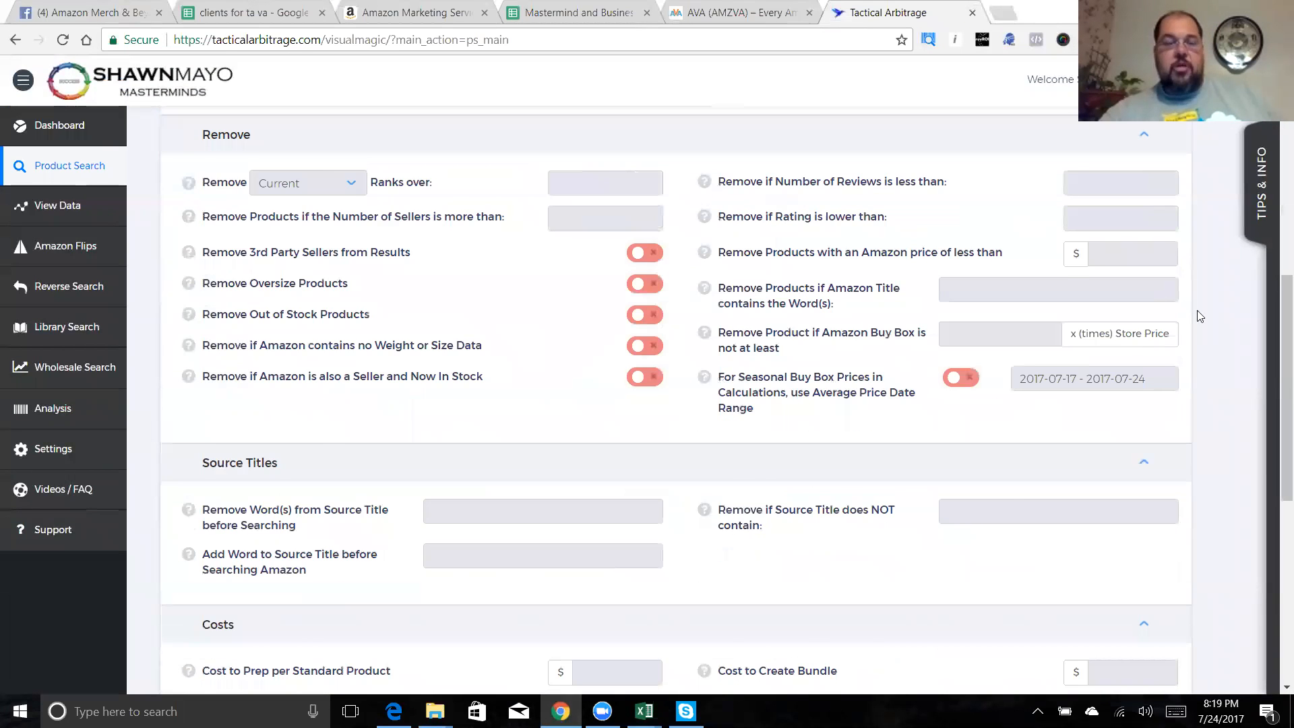
pyautogui.scroll(3, 1199, 317)
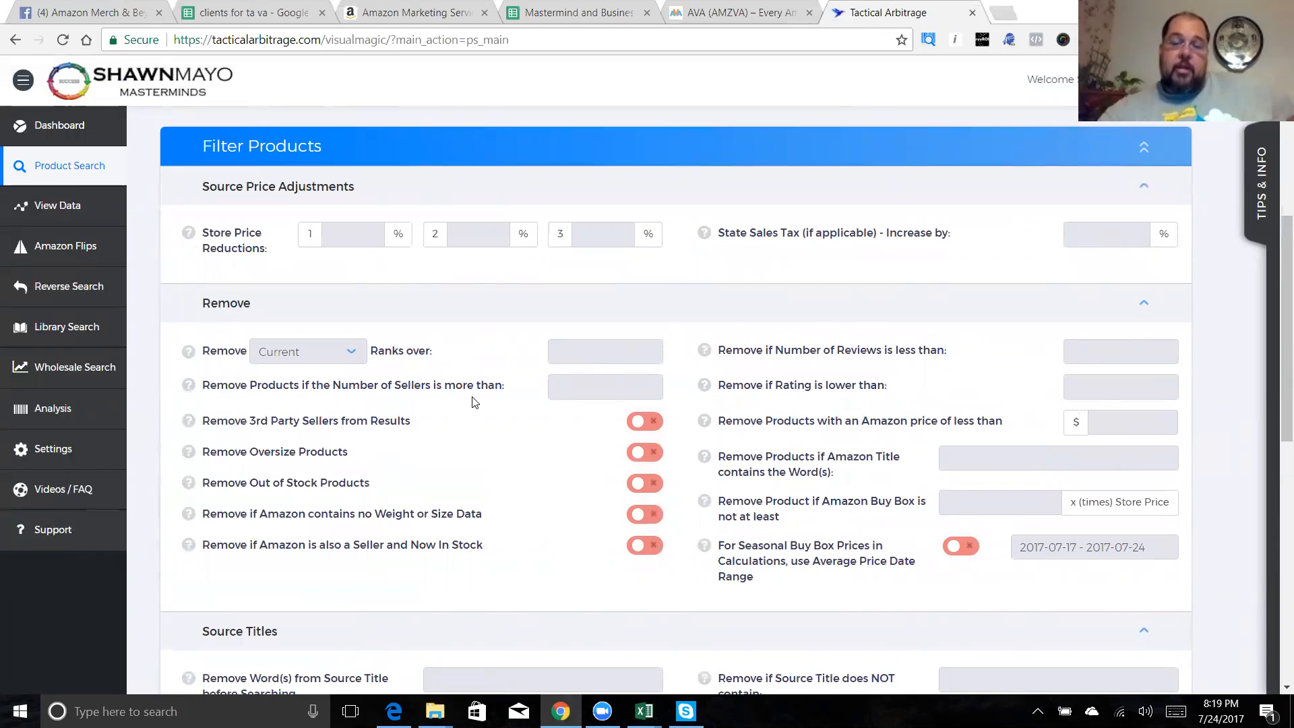
pyautogui.scroll(-7, 478, 403)
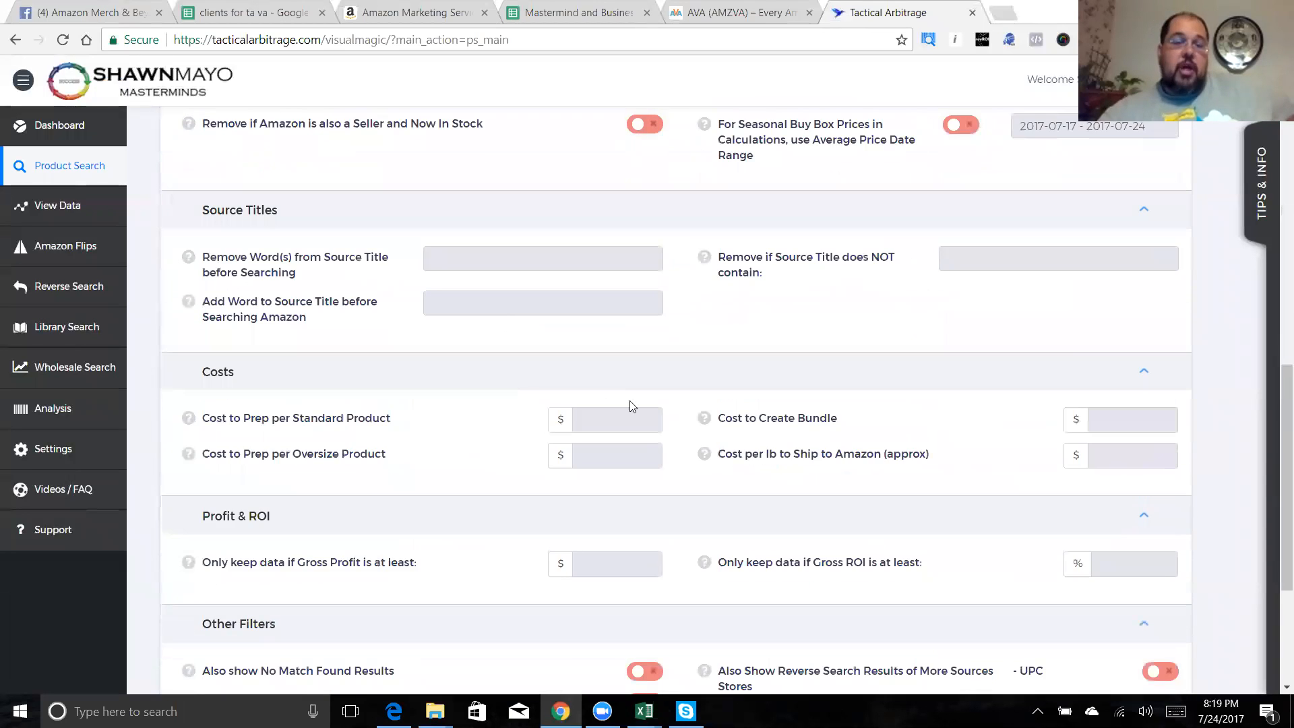
pyautogui.scroll(-2, 670, 415)
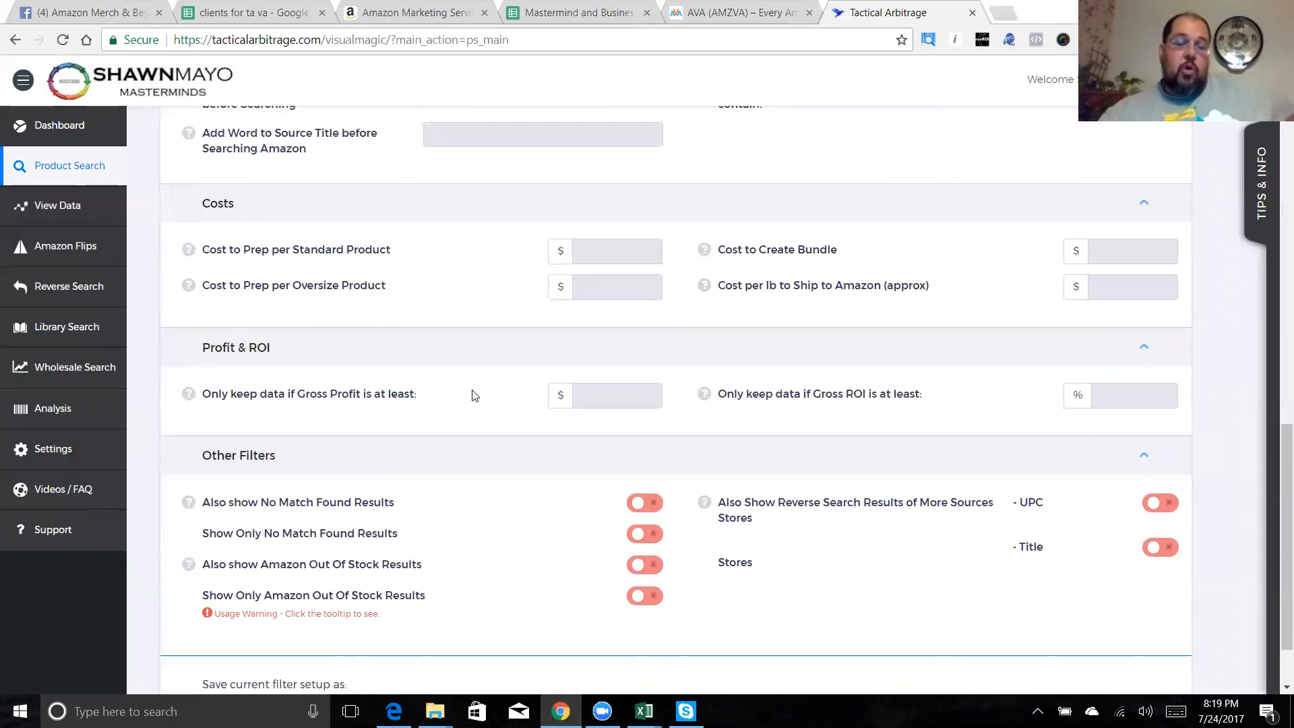
# Load the Last Used saved filters into the product search and review the filter settings they apply
pyautogui.scroll(-2, 510, 404)
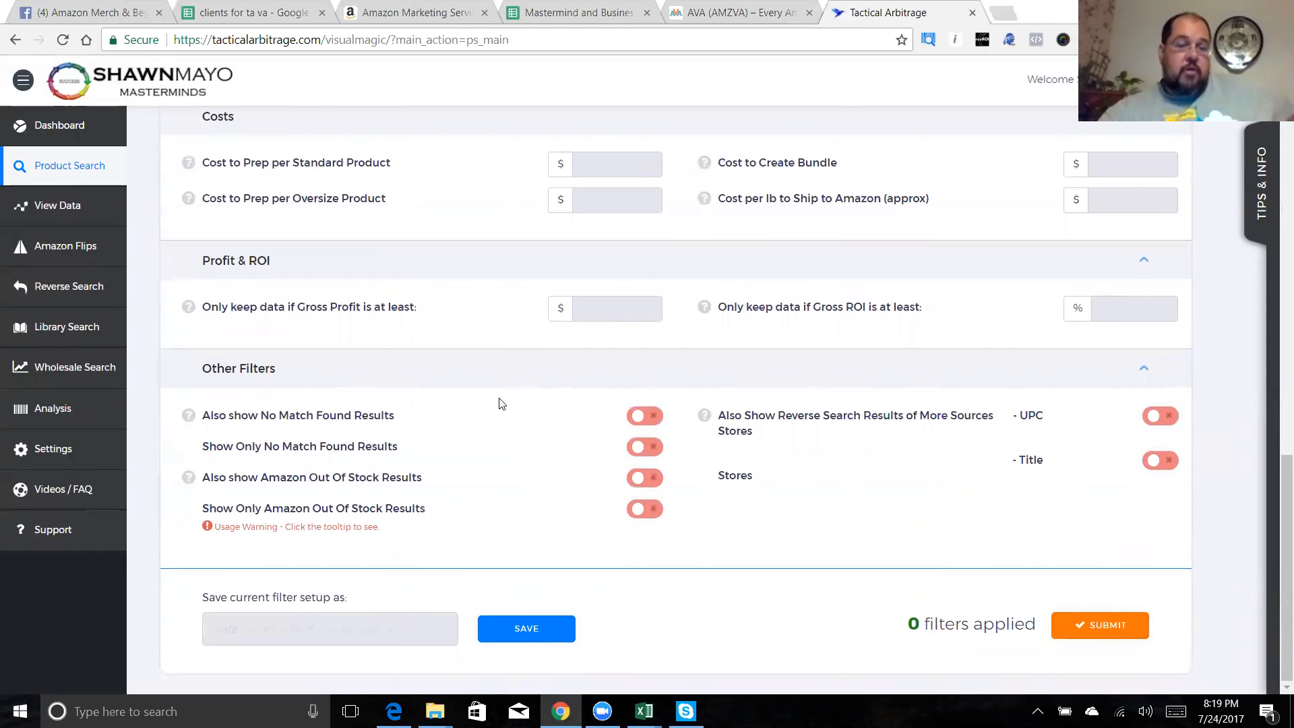
pyautogui.scroll(15, 502, 402)
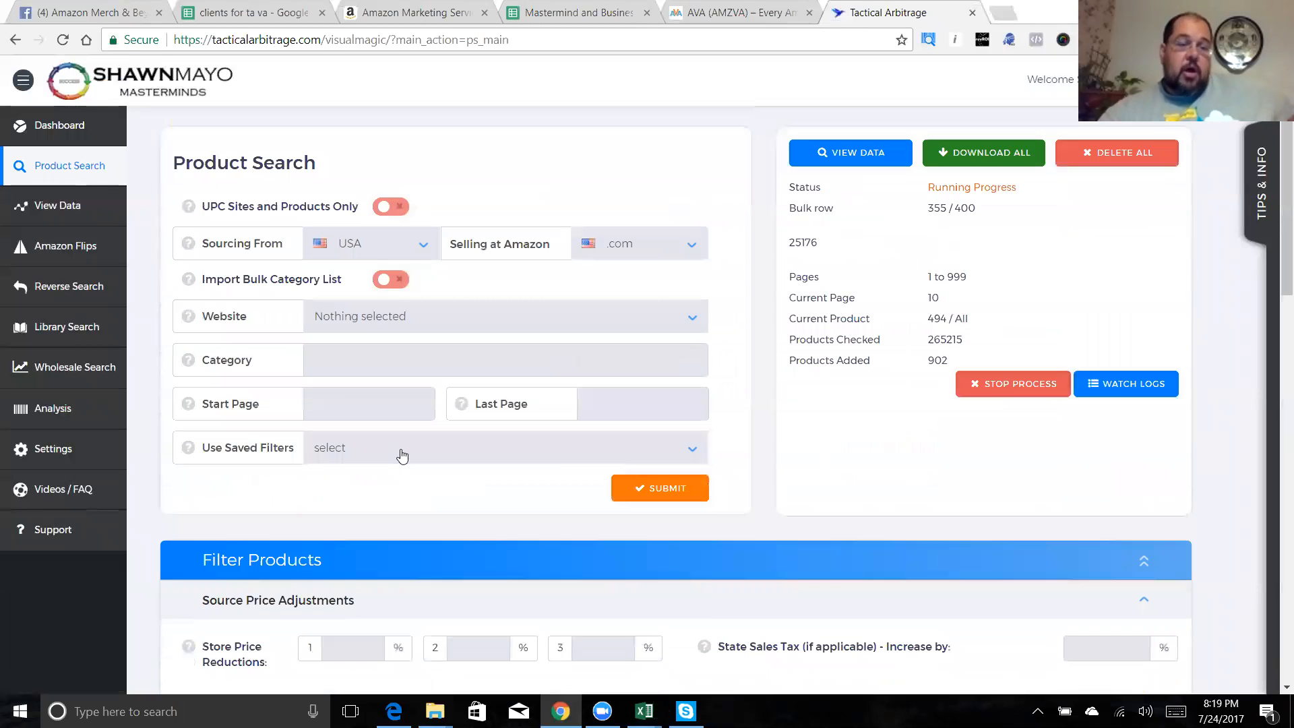
pyautogui.click(403, 457)
pyautogui.click(397, 519)
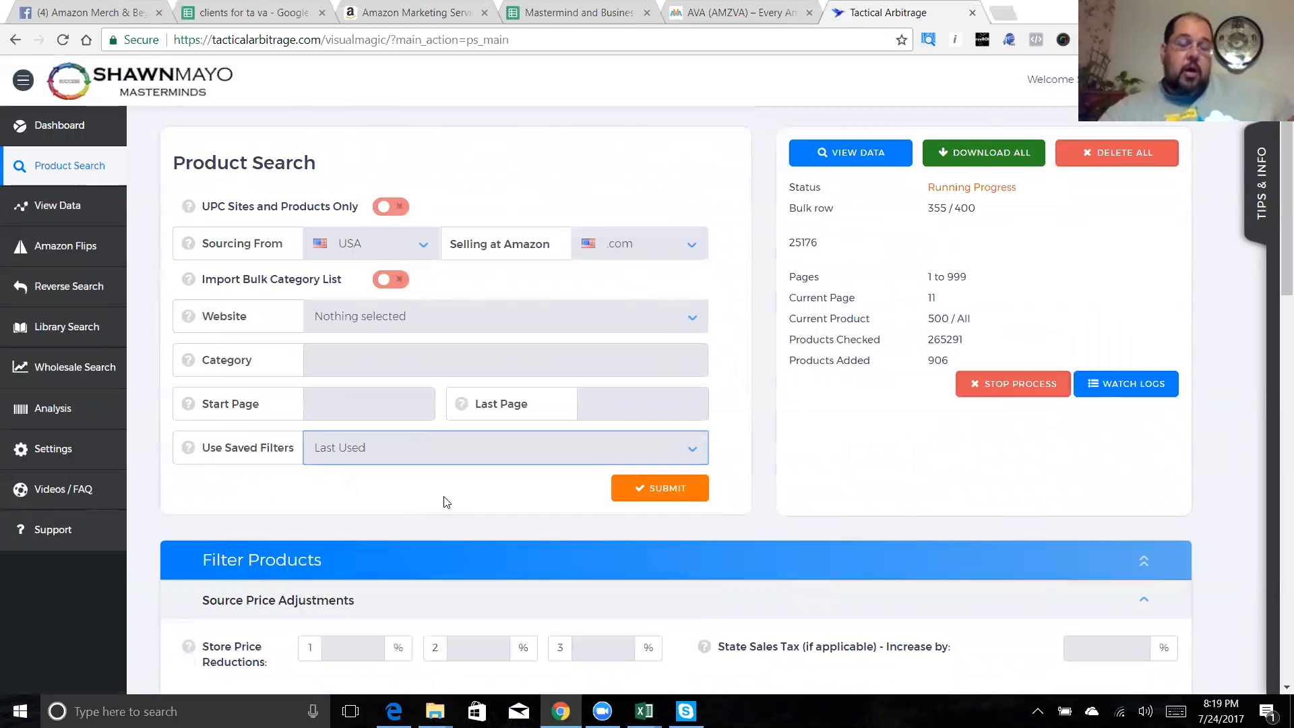
pyautogui.scroll(-14, 452, 495)
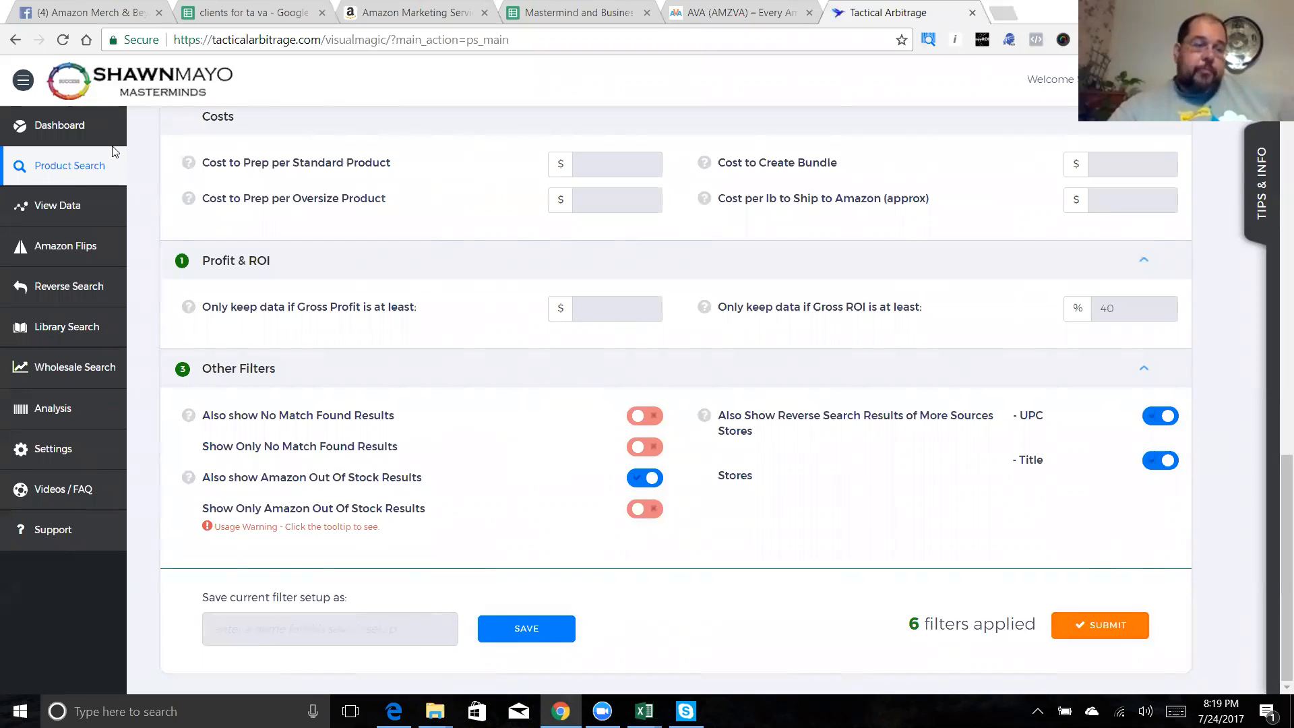
# Open the View Data page in a new browser tab and dismiss the Facebook notification
pyautogui.click(63, 209)
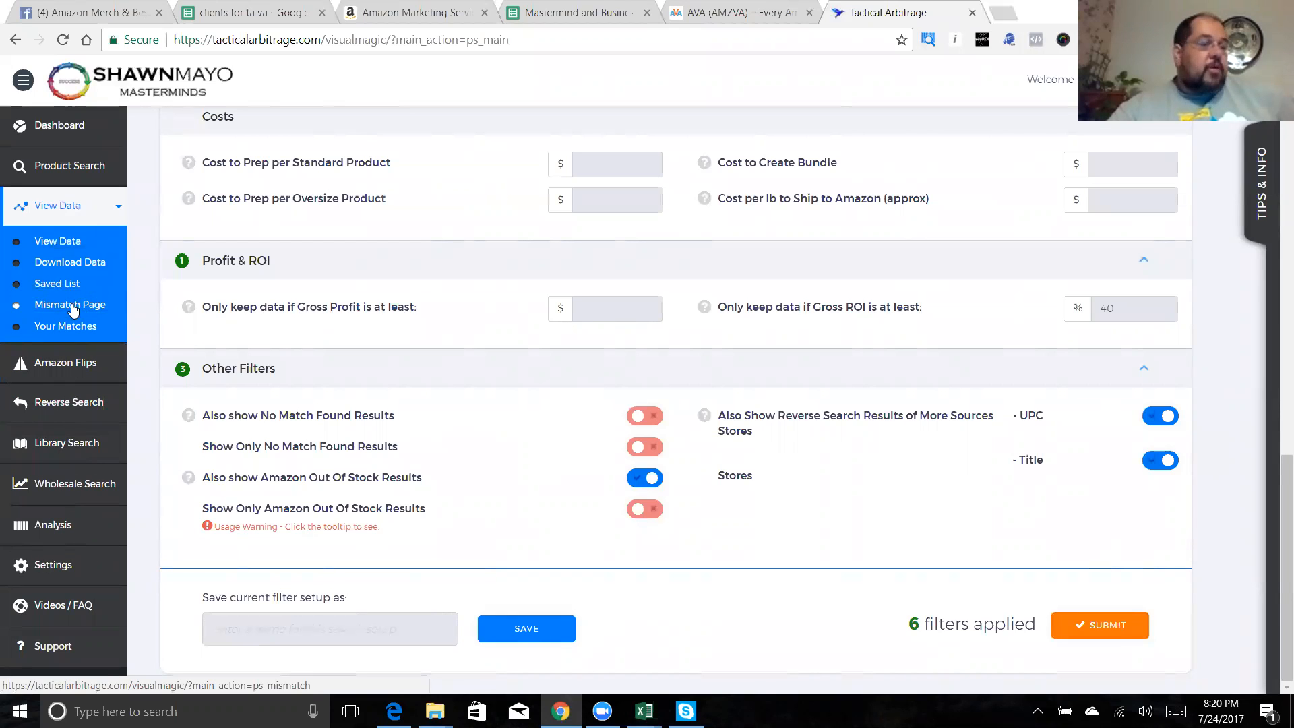
pyautogui.click(74, 243)
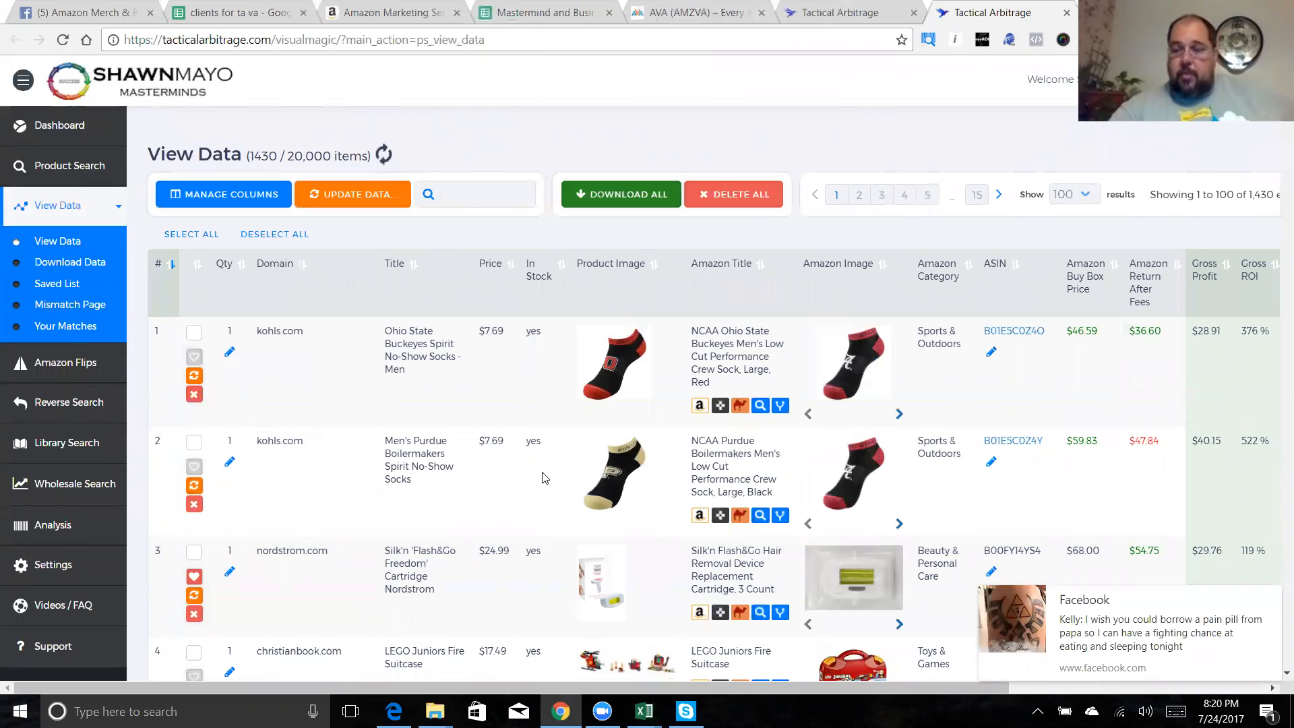
pyautogui.click(1273, 598)
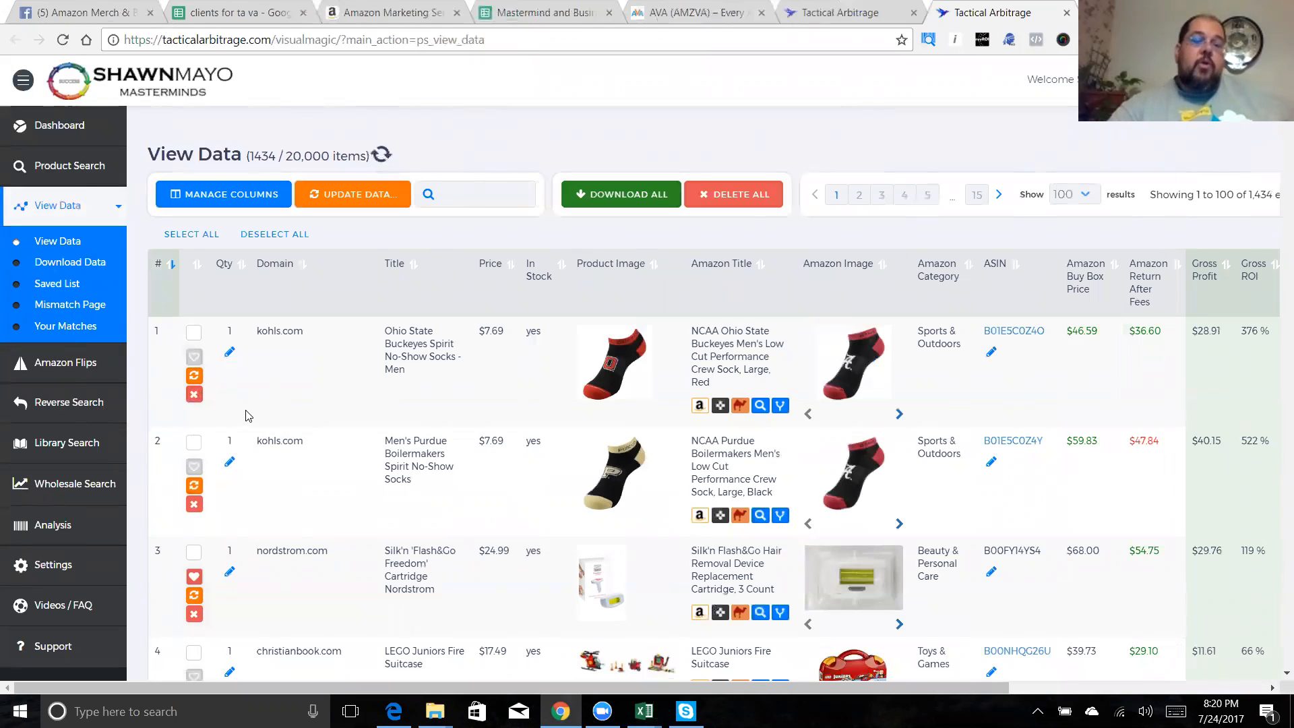
# Select only the first product in the View Data list to preview its actions, and clear that selection
pyautogui.click(194, 397)
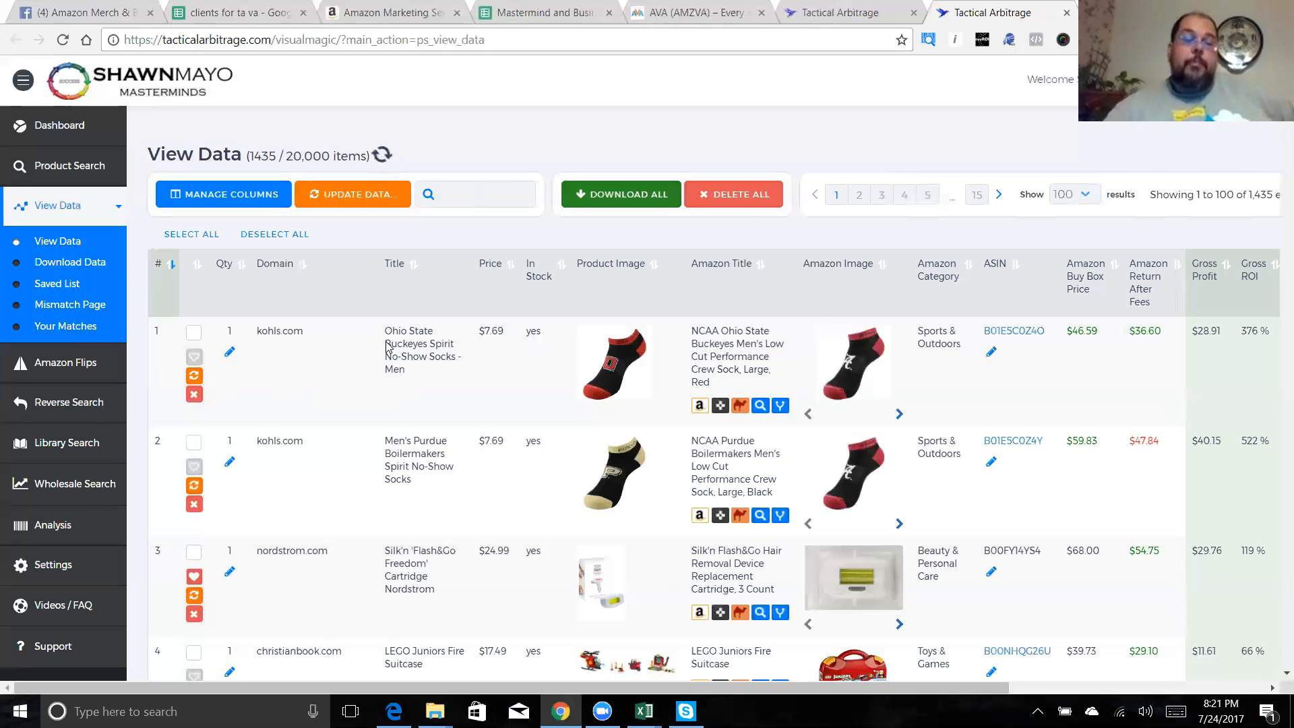
pyautogui.click(194, 395)
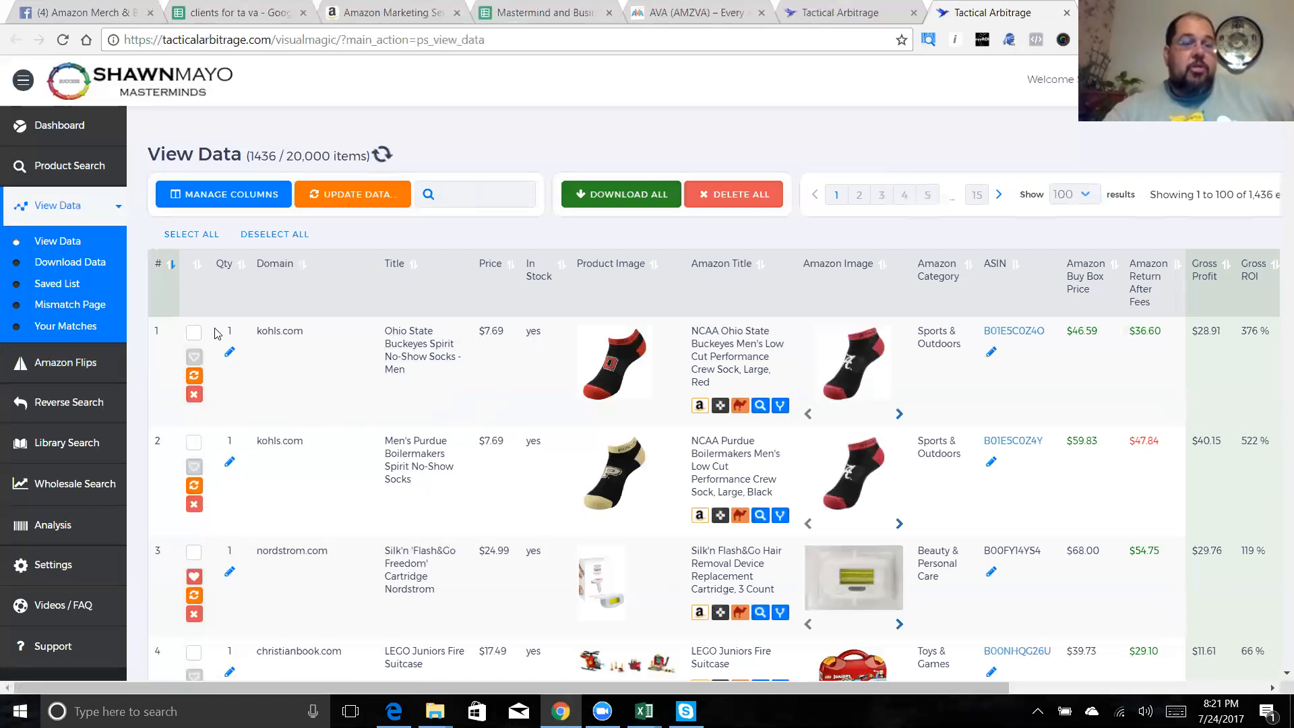
pyautogui.click(194, 332)
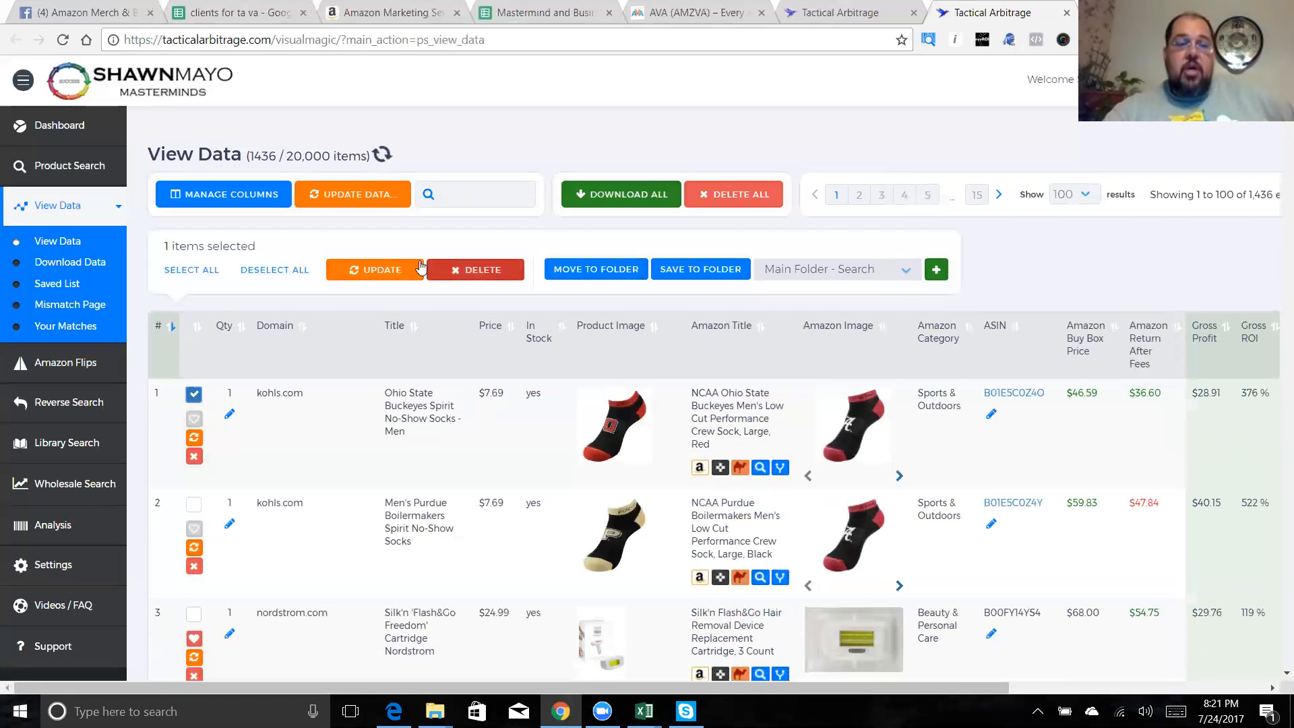
pyautogui.click(194, 396)
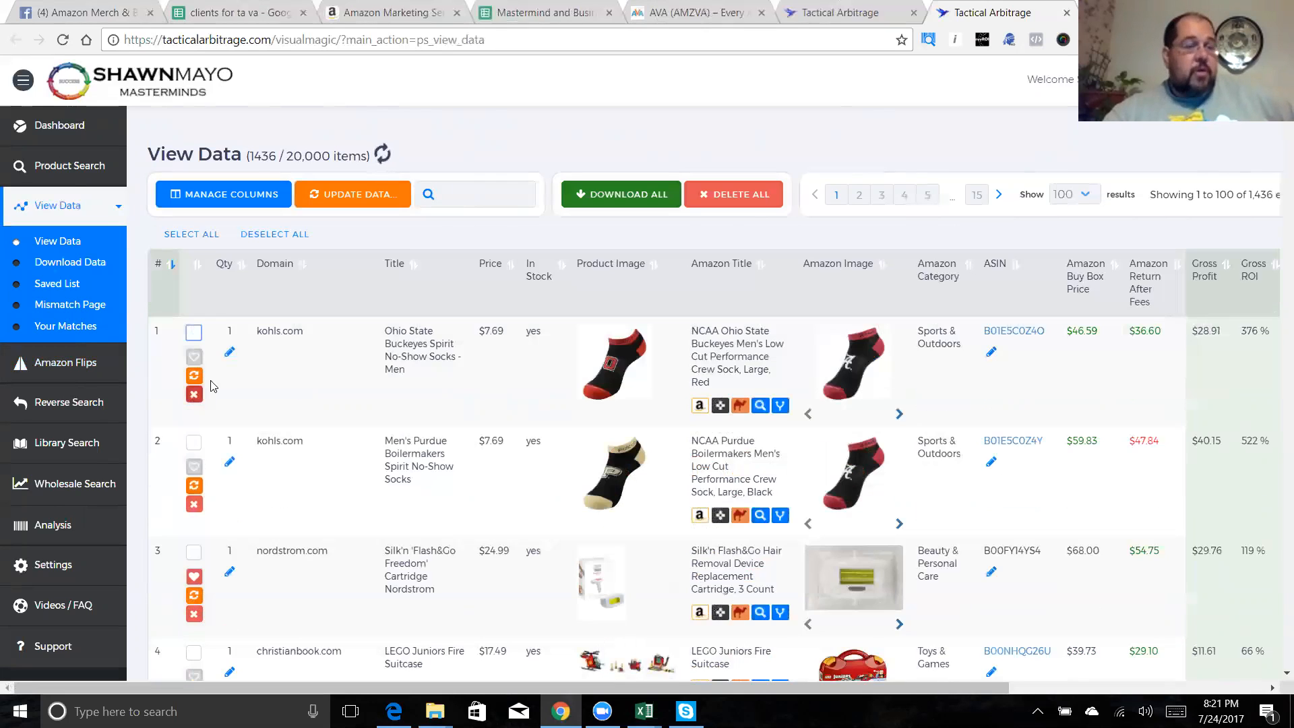
# Select all products on the View Data page and review the destination folders and bulk actions offered for them
pyautogui.click(188, 236)
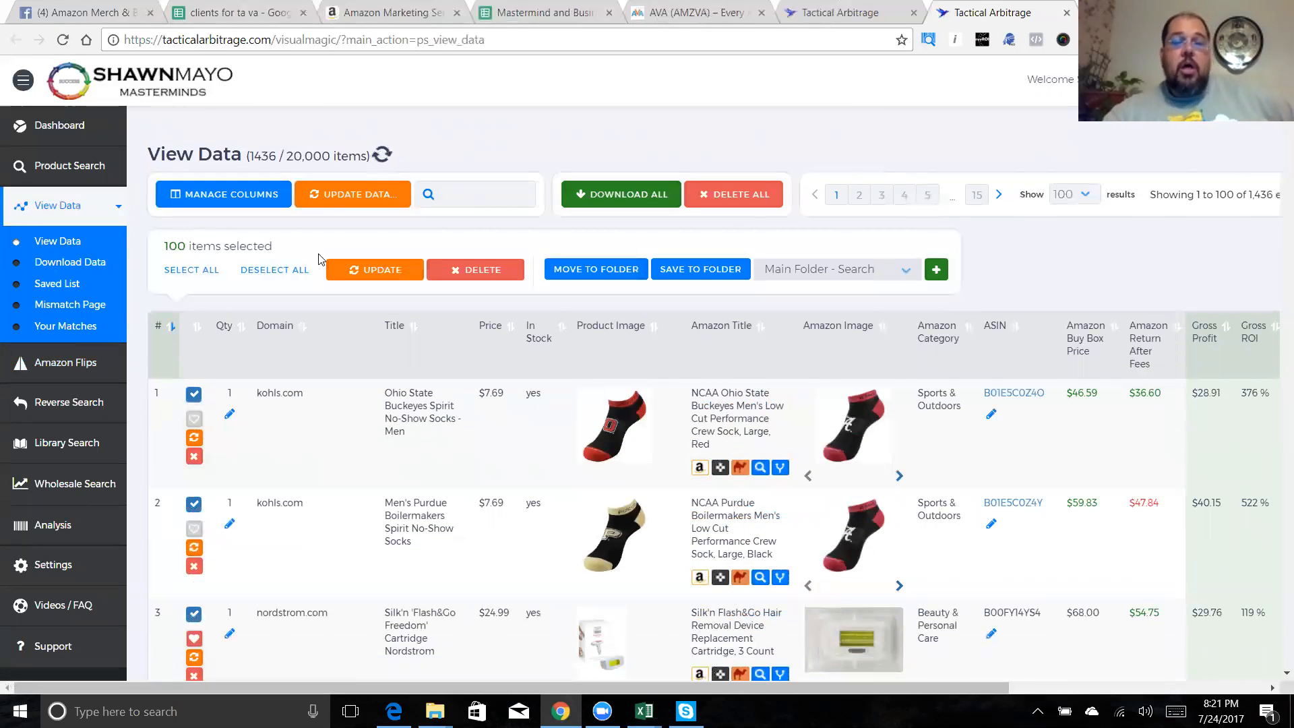
pyautogui.click(836, 270)
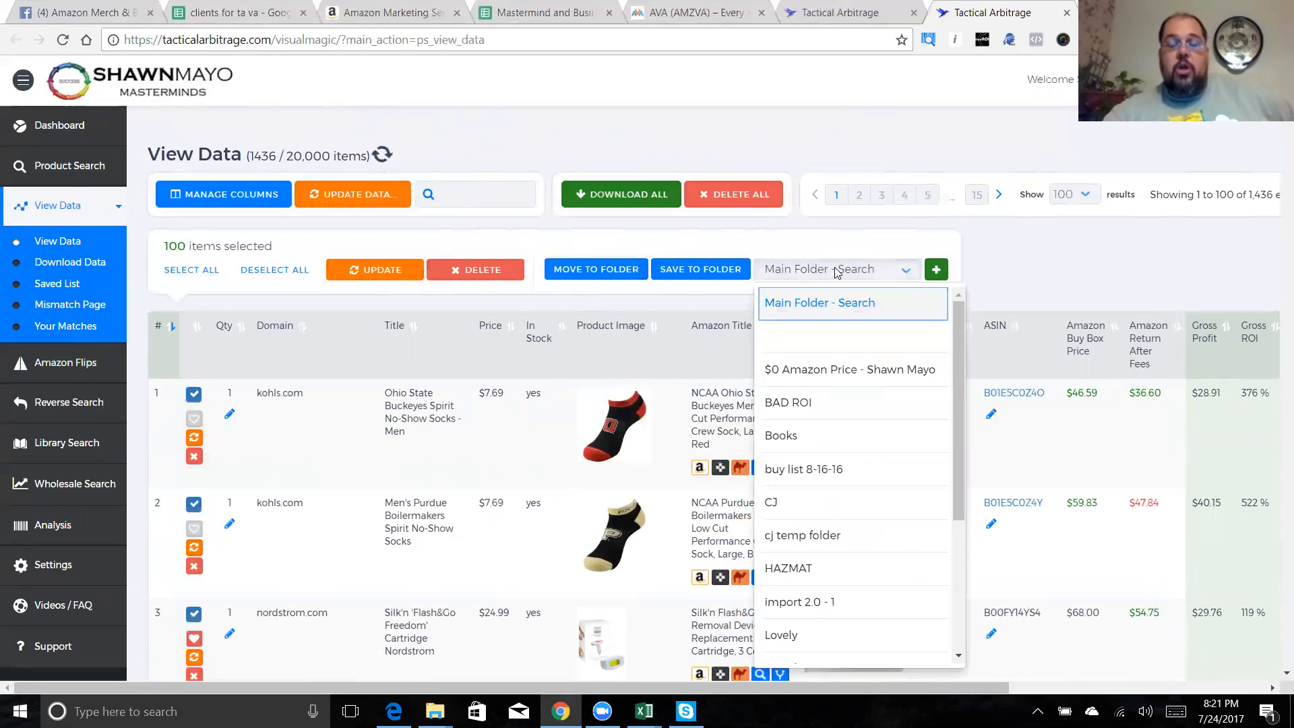
pyautogui.click(779, 238)
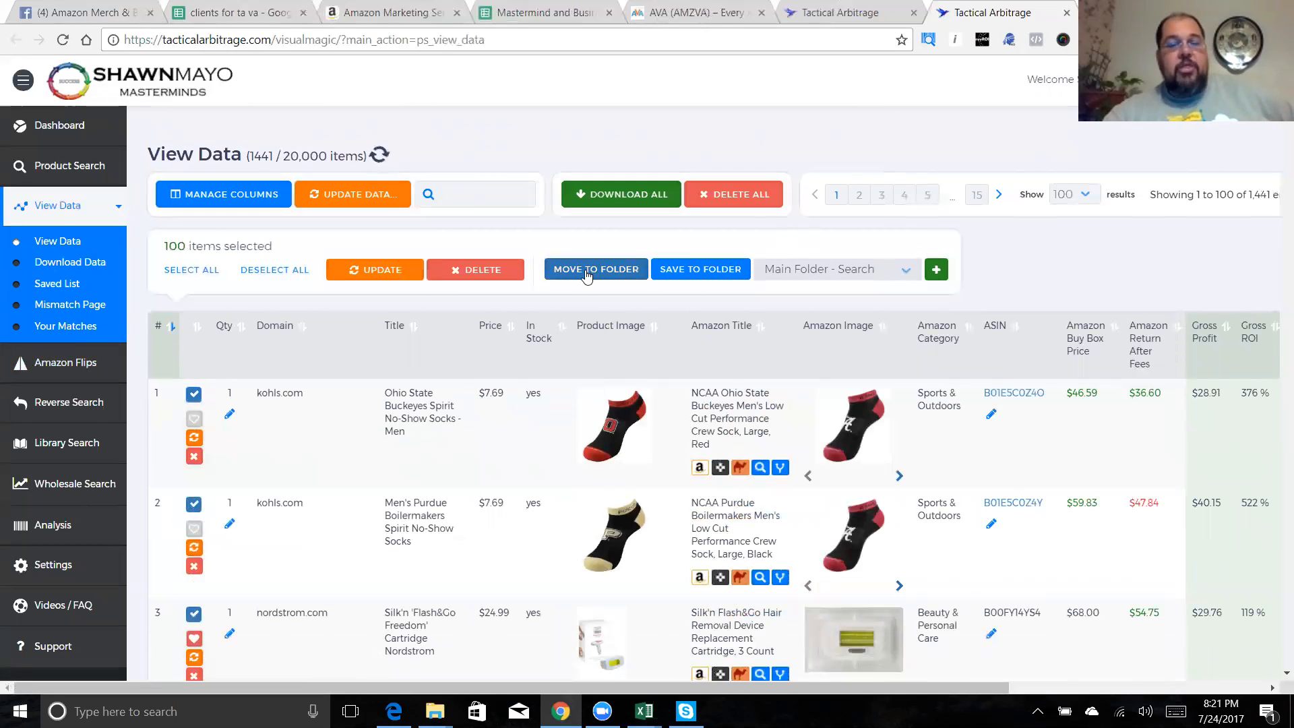
pyautogui.click(830, 269)
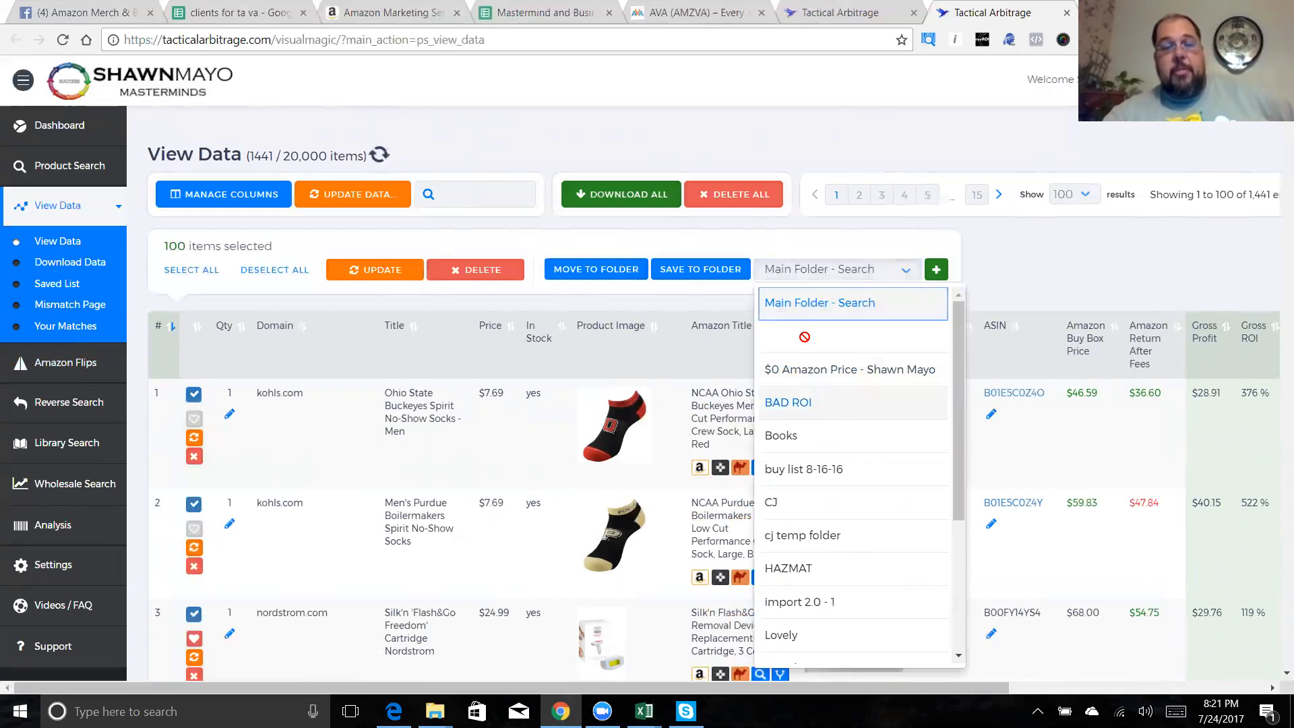
pyautogui.click(762, 269)
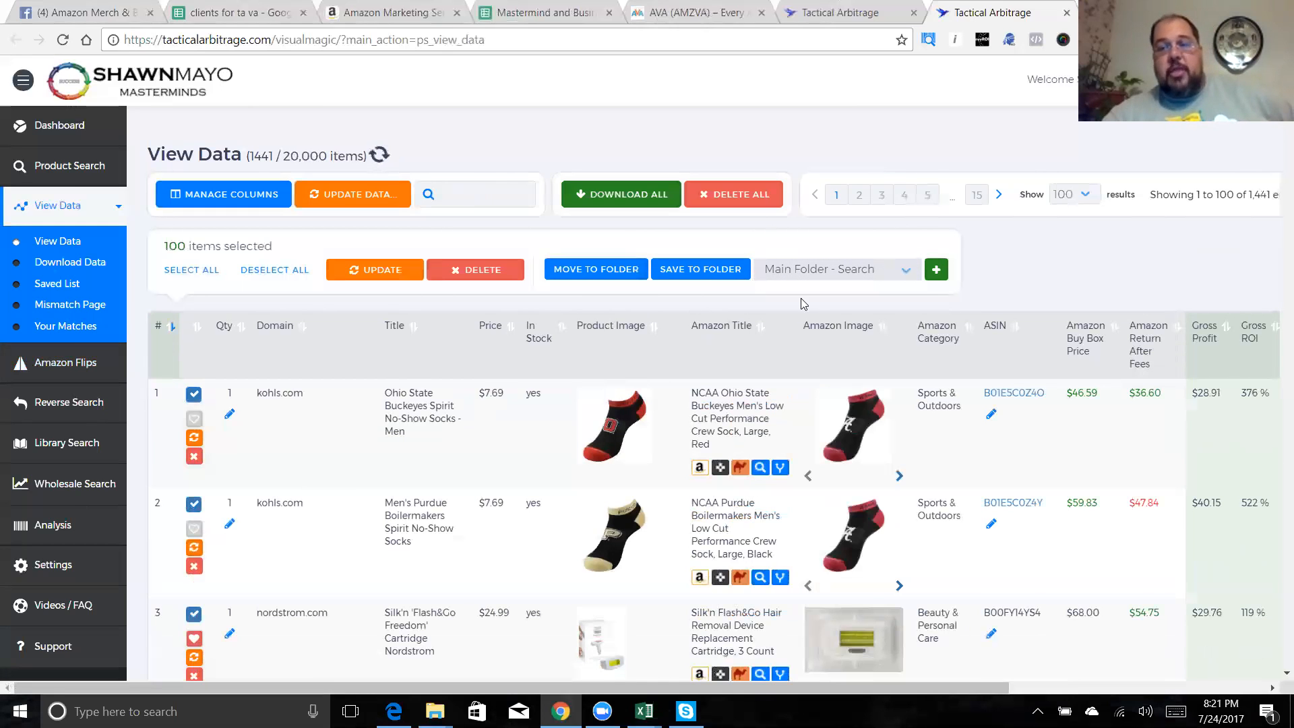
pyautogui.scroll(-10, 843, 337)
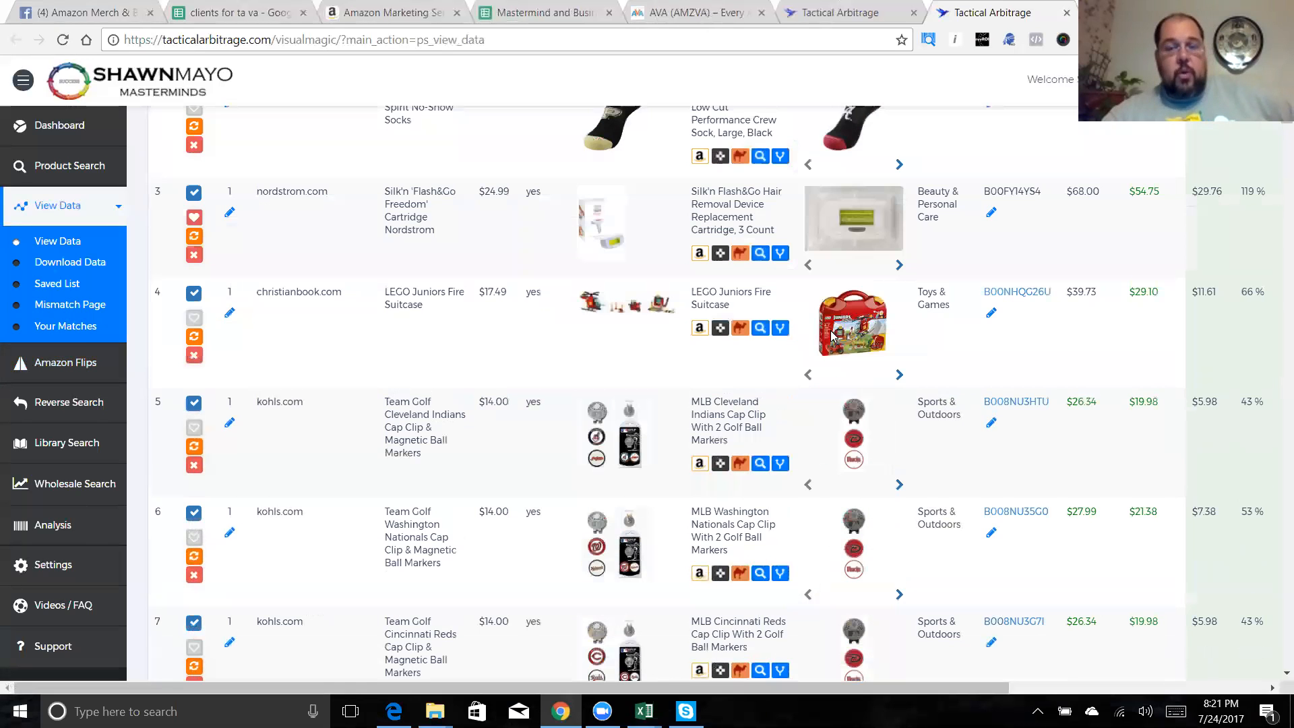
pyautogui.scroll(-20, 790, 367)
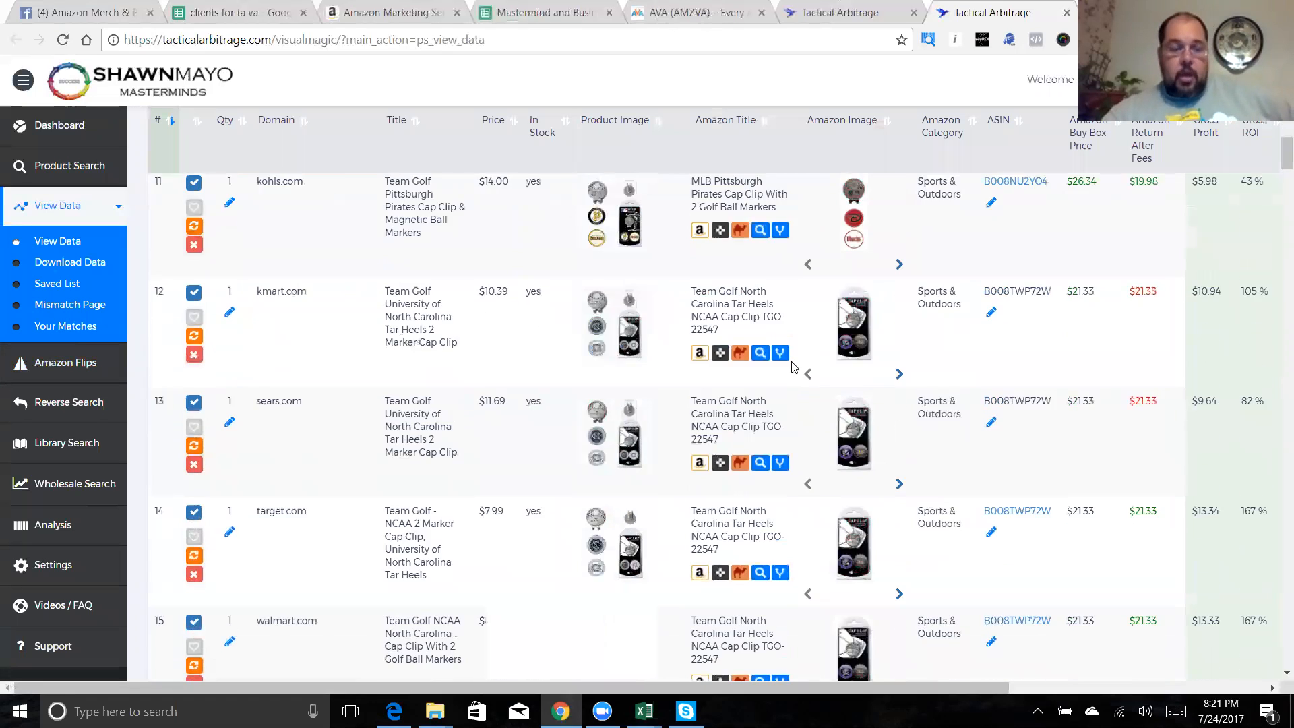
pyautogui.scroll(-7, 793, 369)
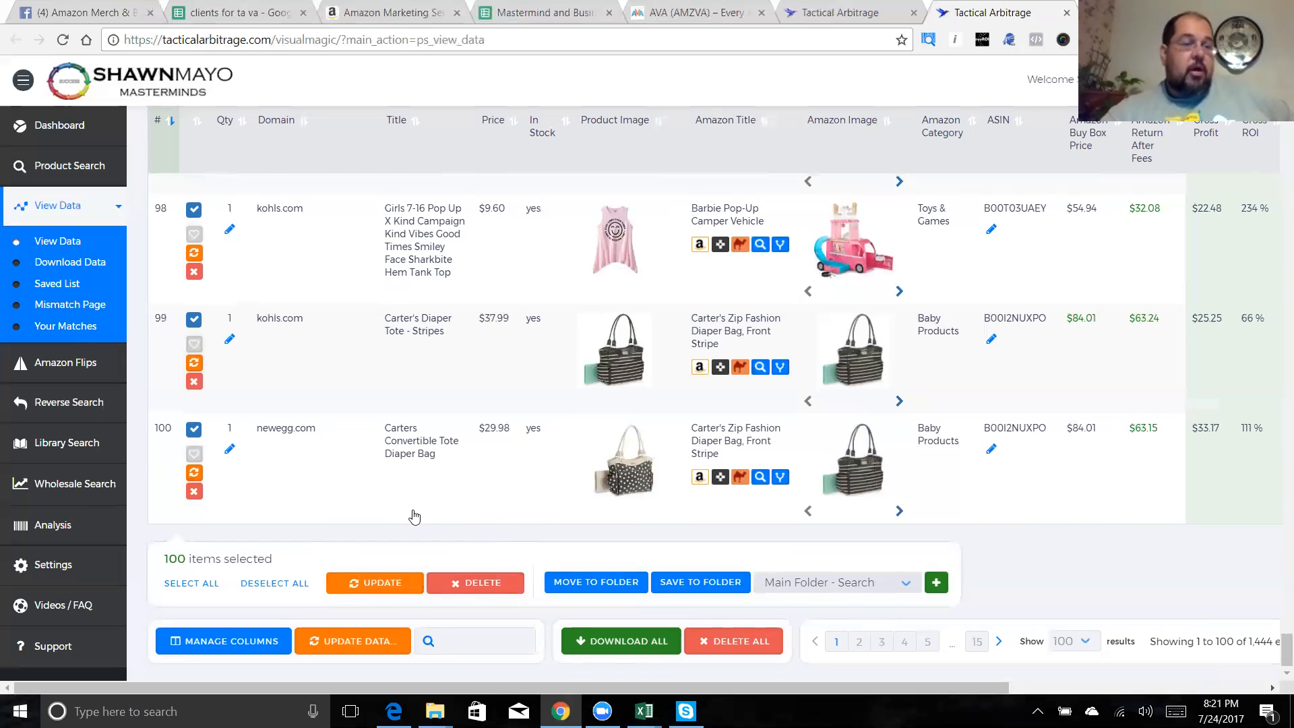
pyautogui.scroll(20, 412, 514)
# Open the Saved List and look through the products in its Main Folder - Search
pyautogui.click(49, 286)
pyautogui.scroll(20, 51, 290)
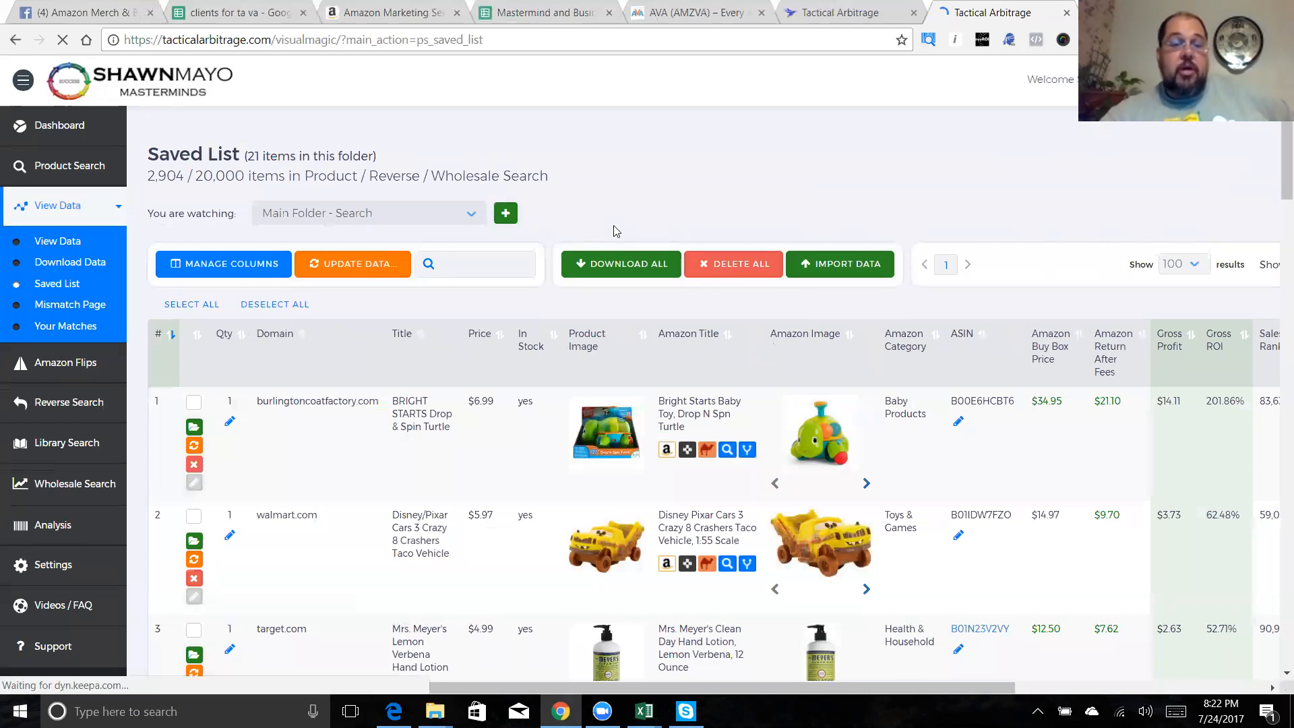
pyautogui.scroll(-2, 725, 385)
pyautogui.scroll(-3, 734, 411)
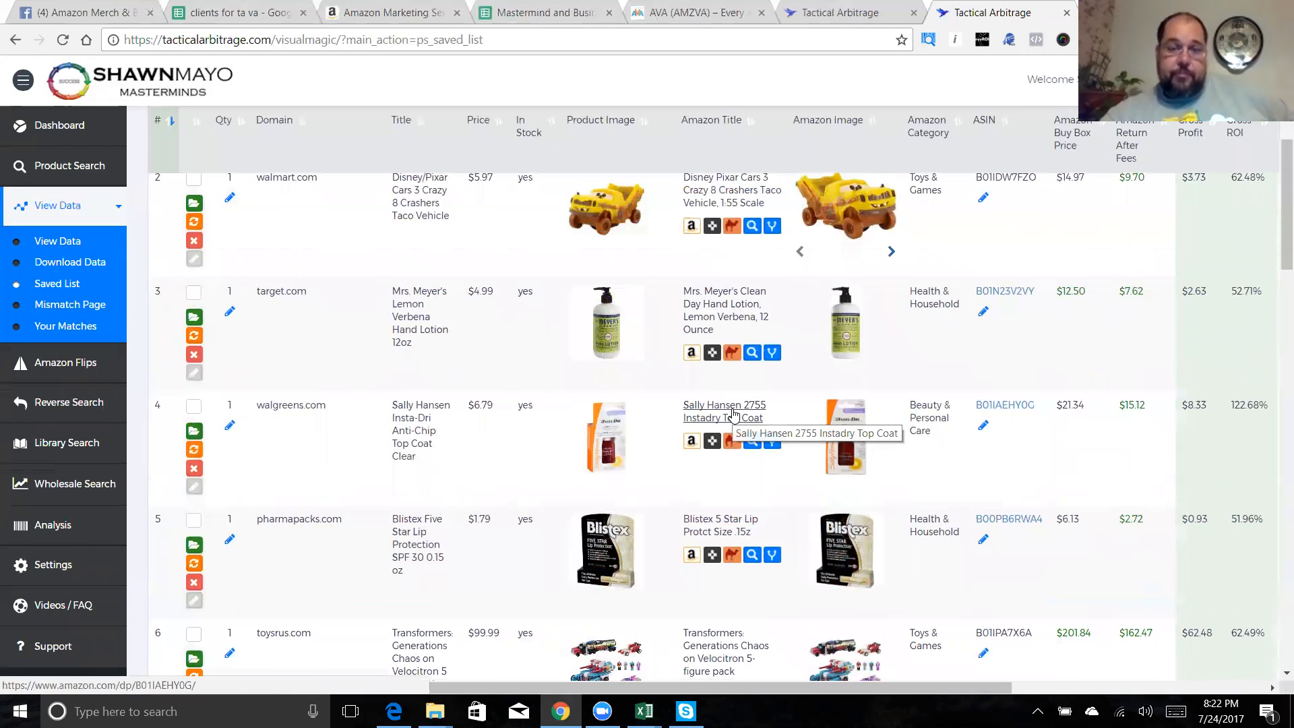
pyautogui.scroll(5, 404, 405)
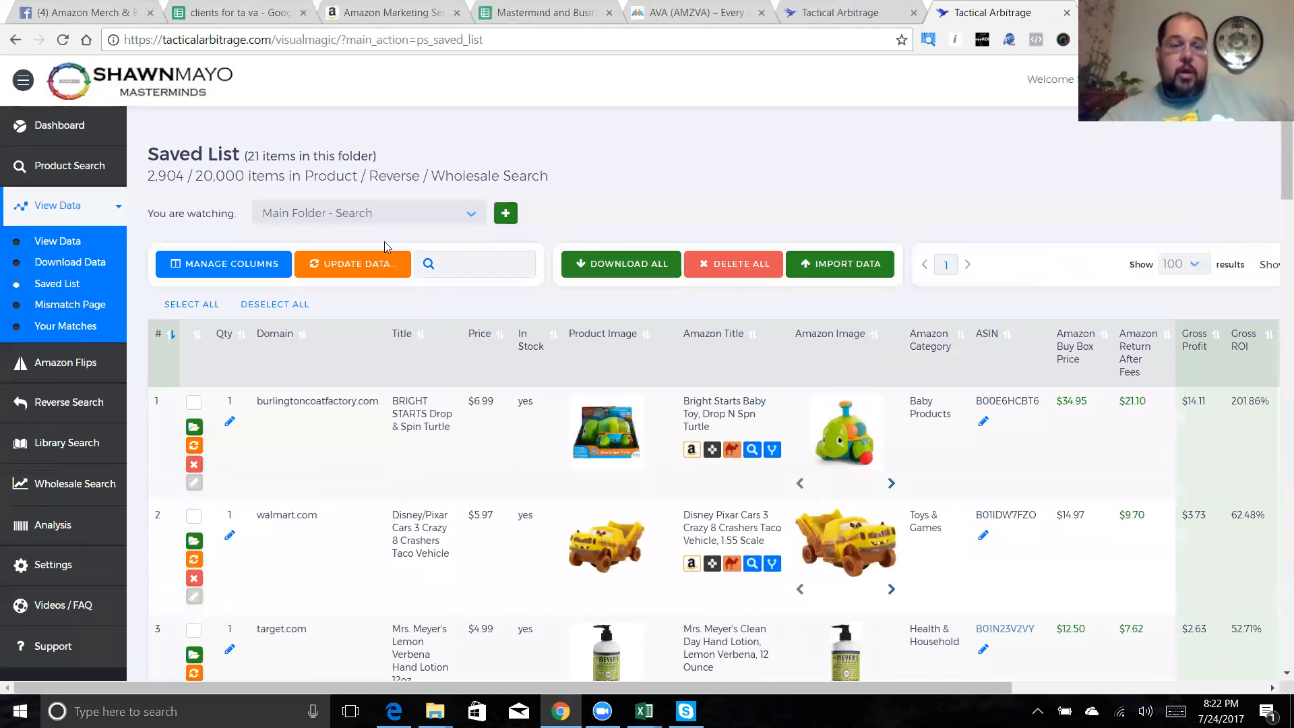
# Switch the Saved List to the HAZMAT folder
pyautogui.click(391, 216)
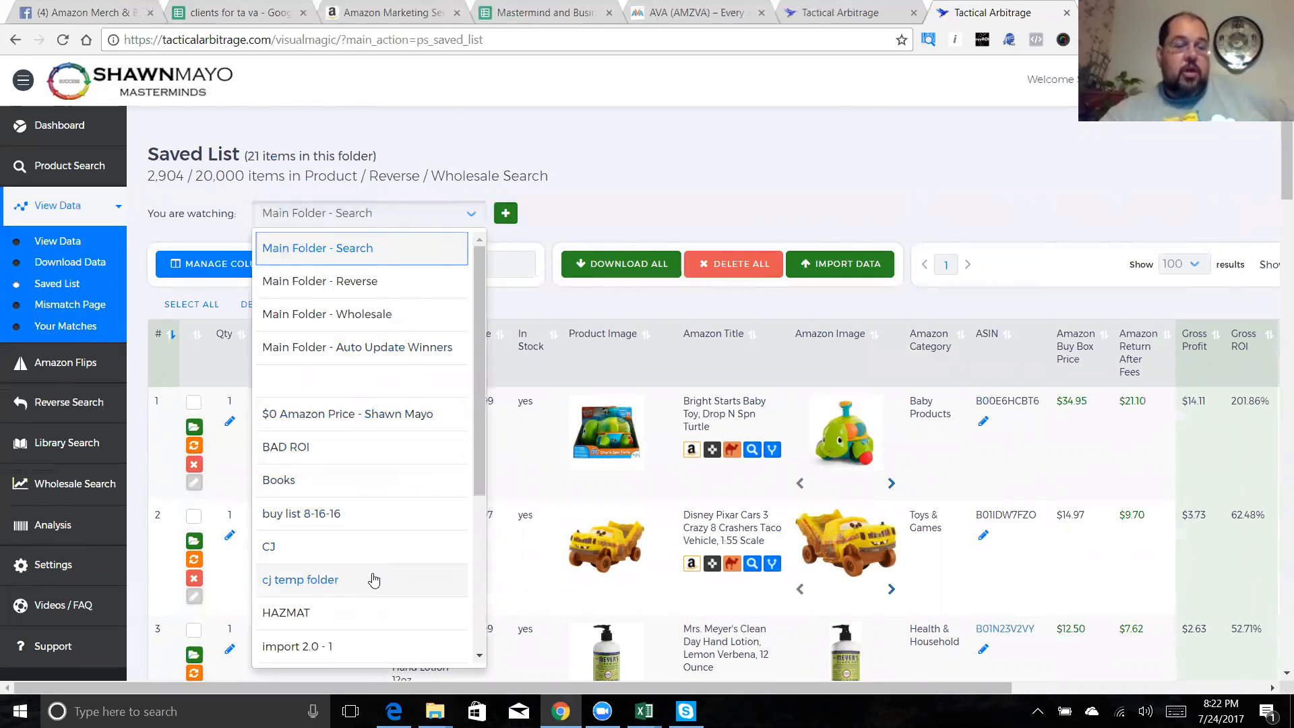
pyautogui.scroll(-3, 398, 607)
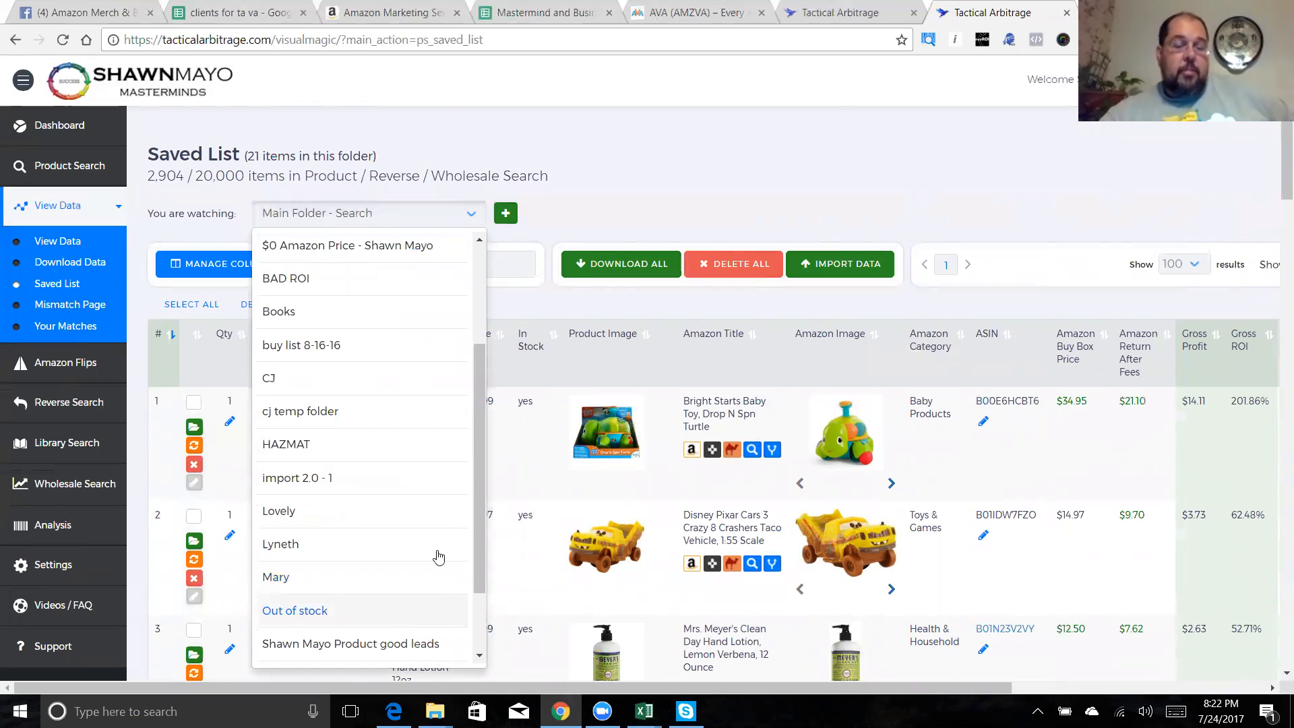
pyautogui.click(420, 448)
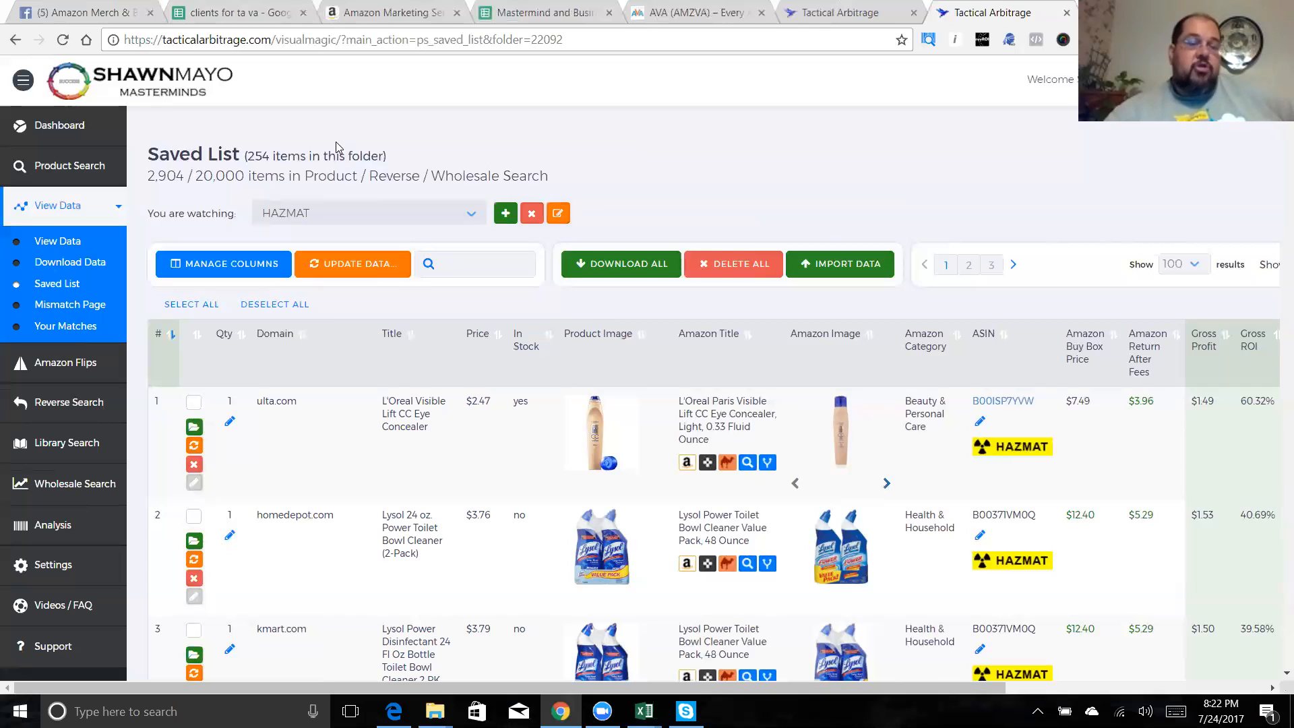
# Examine the products stored in the HAZMAT folder, including their hazmat labels and highlighted multi-quantity rows
pyautogui.scroll(-8, 564, 388)
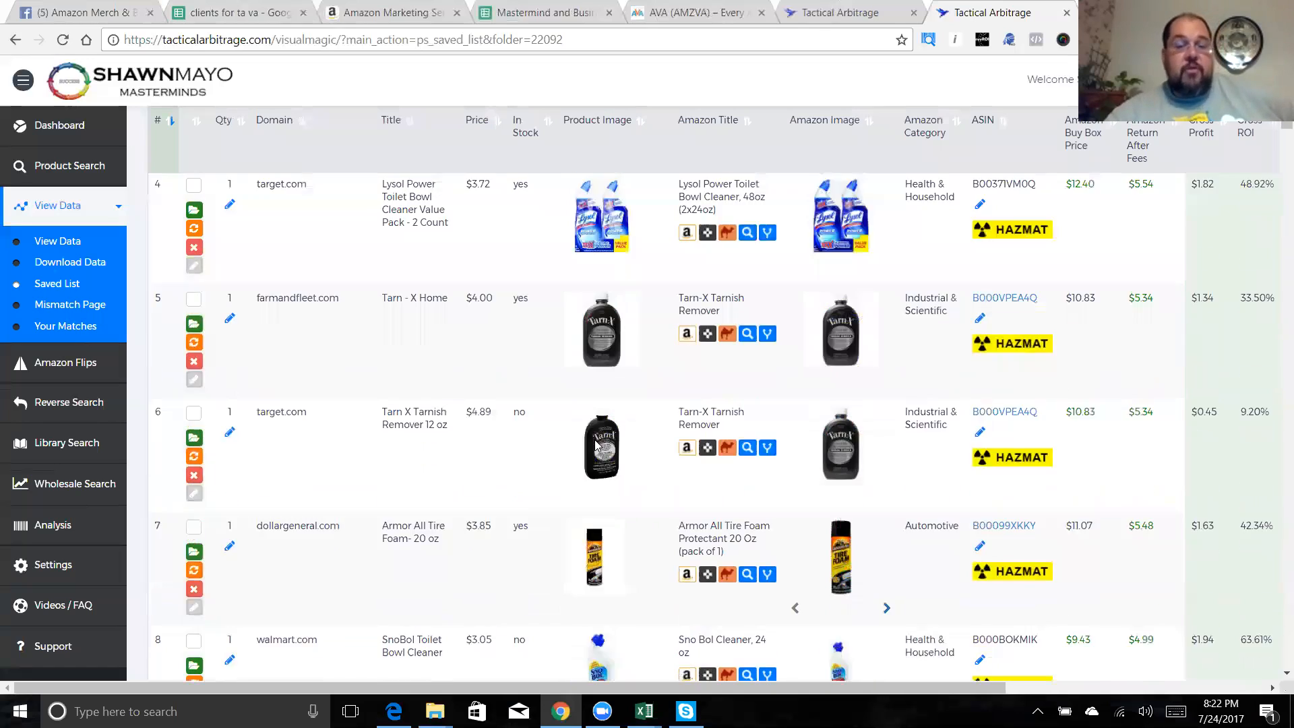
pyautogui.scroll(-20, 596, 445)
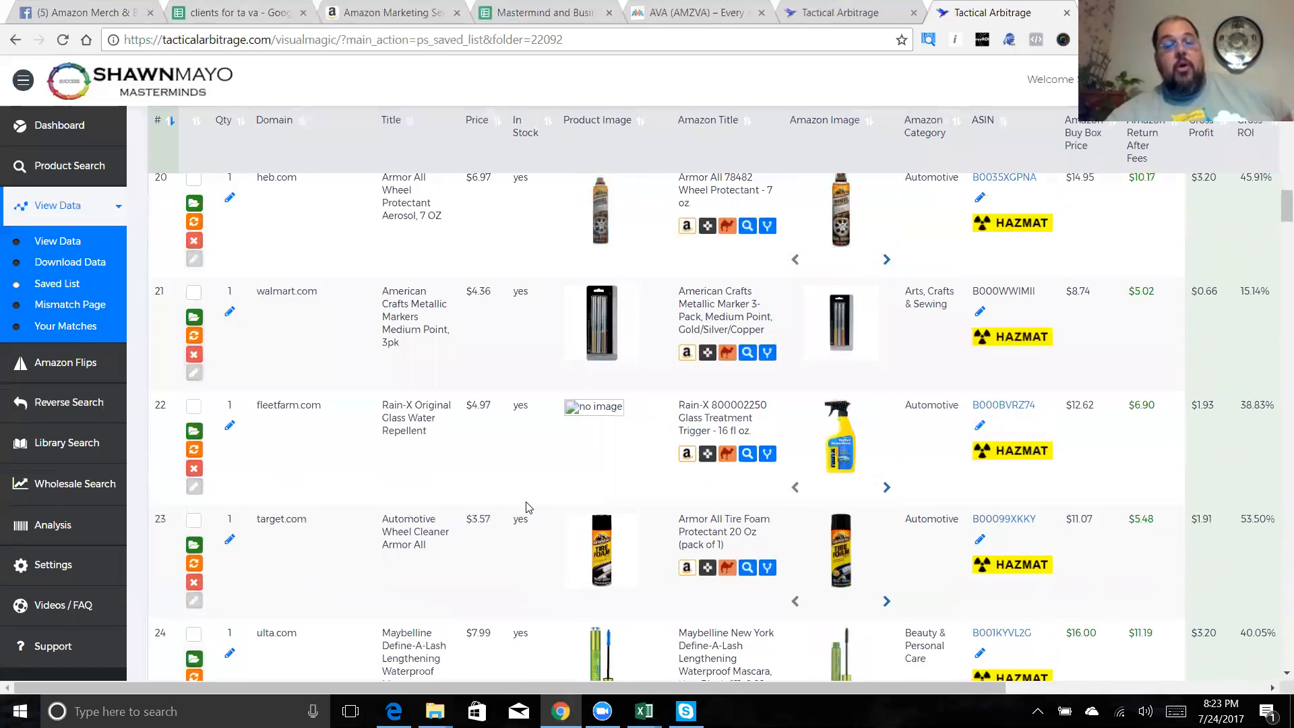
pyautogui.scroll(-20, 528, 507)
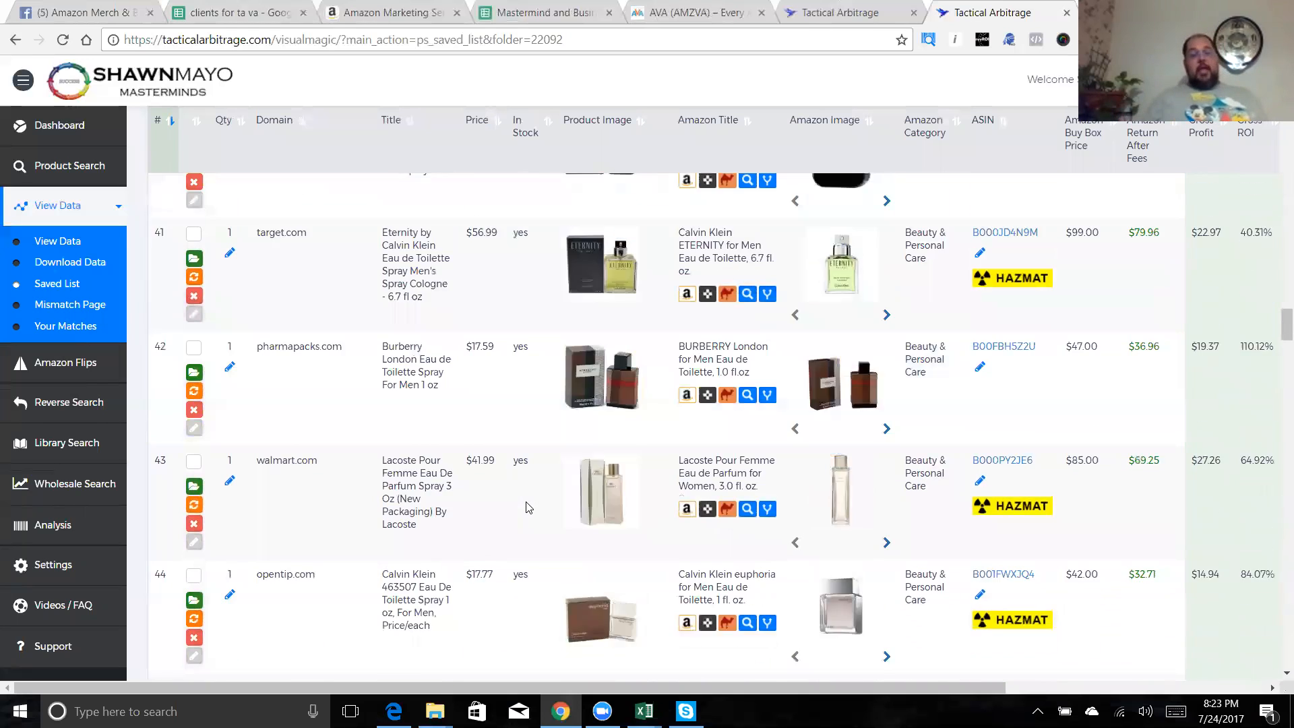
pyautogui.scroll(-4, 528, 507)
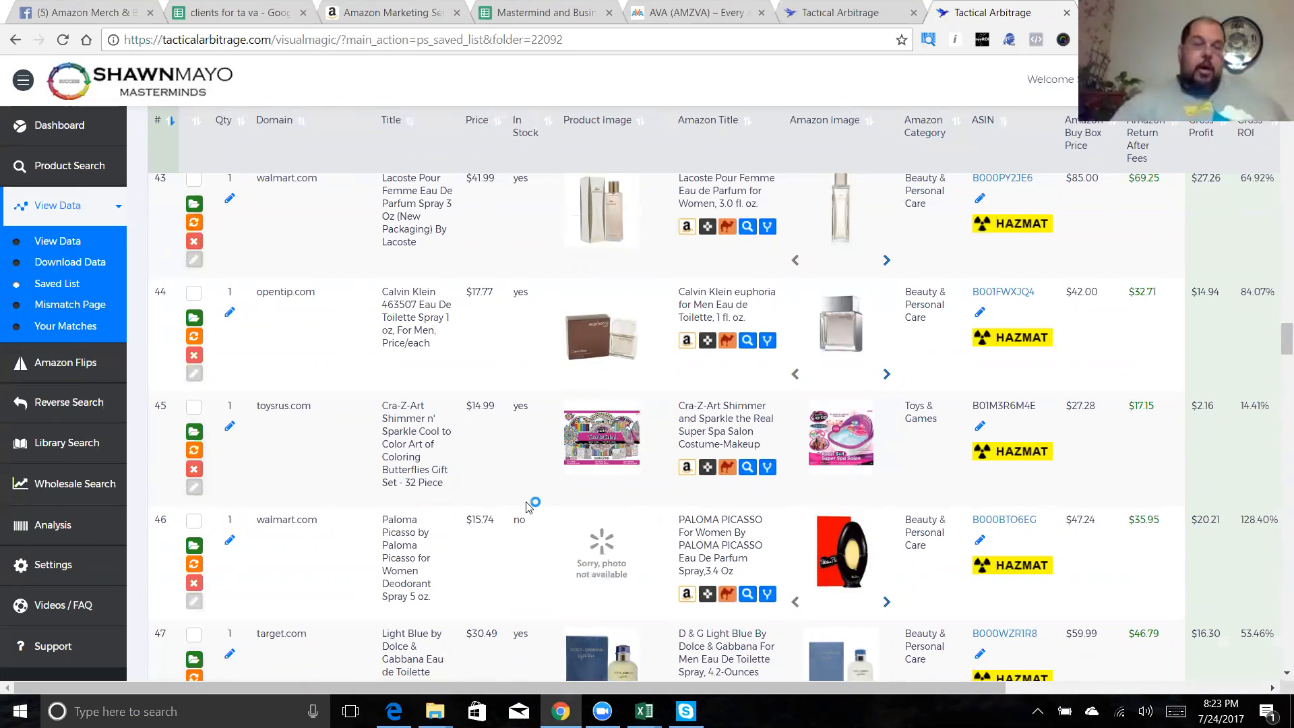
pyautogui.scroll(15, 499, 429)
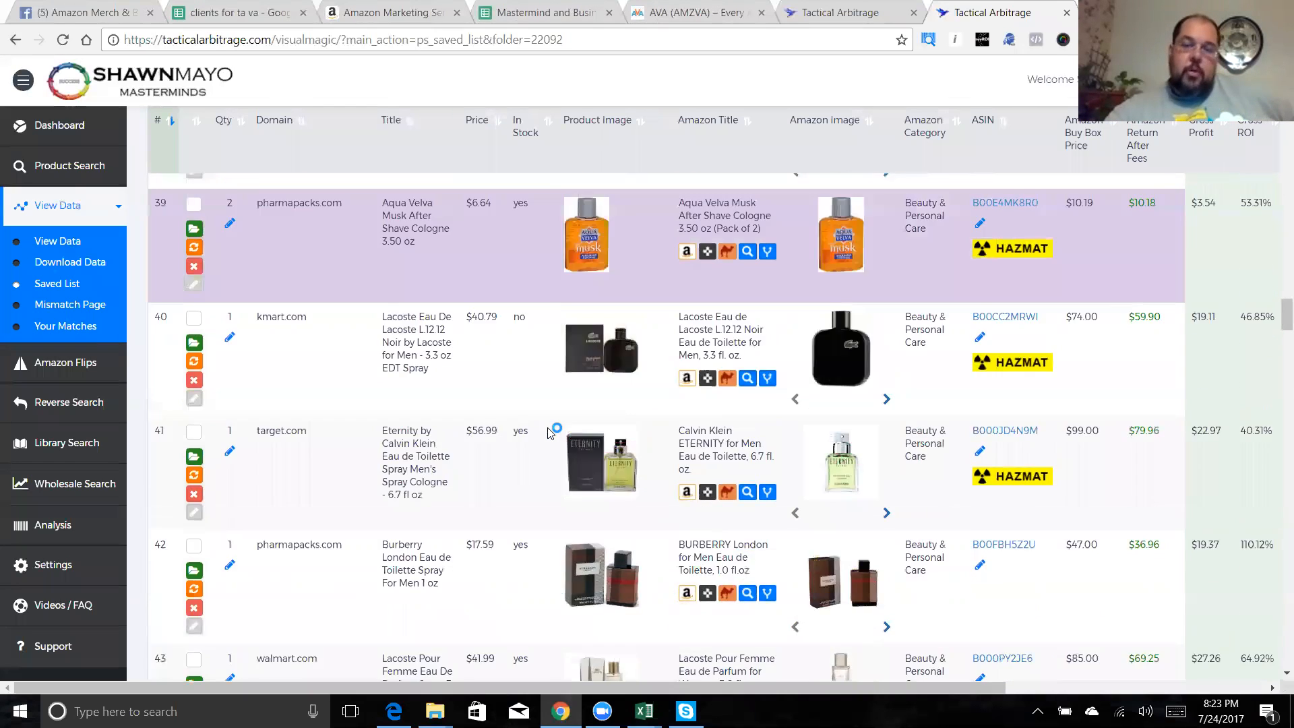
pyautogui.scroll(15, 301, 323)
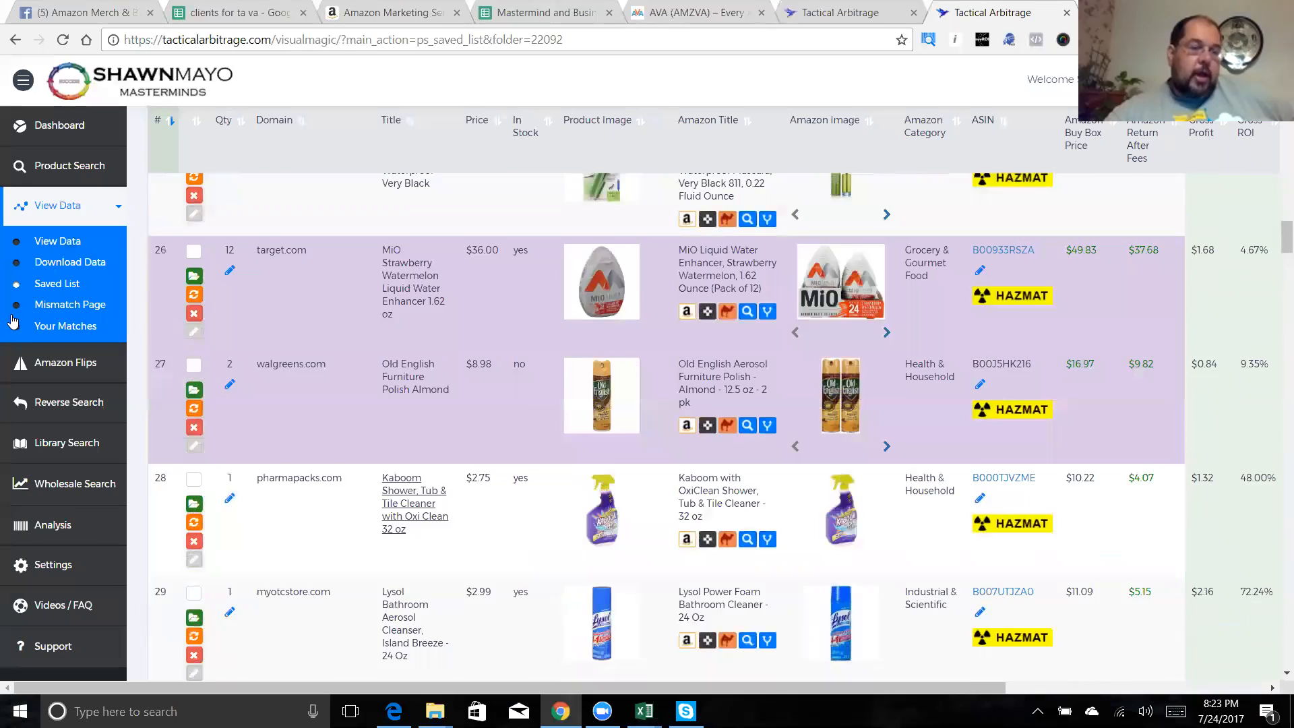
pyautogui.scroll(20, 92, 310)
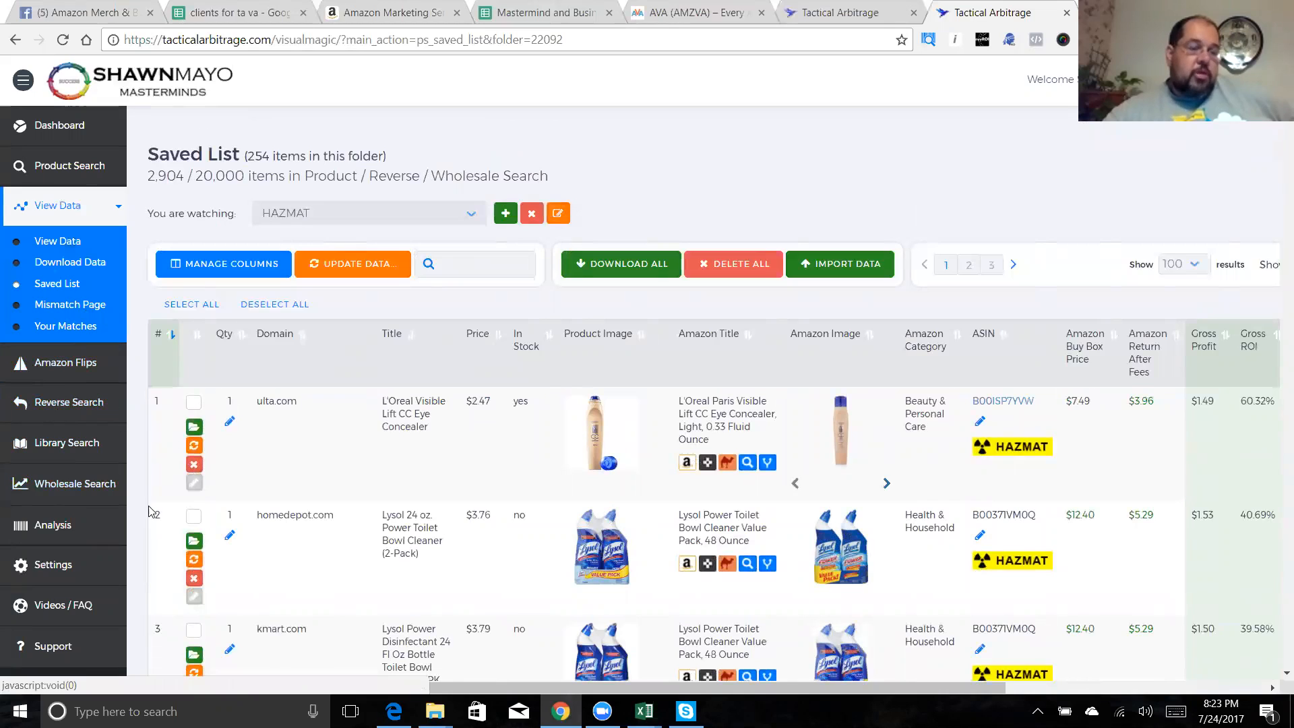
# Reveal the Analysis options and return to the Product Search page in the other browser tab
pyautogui.click(54, 534)
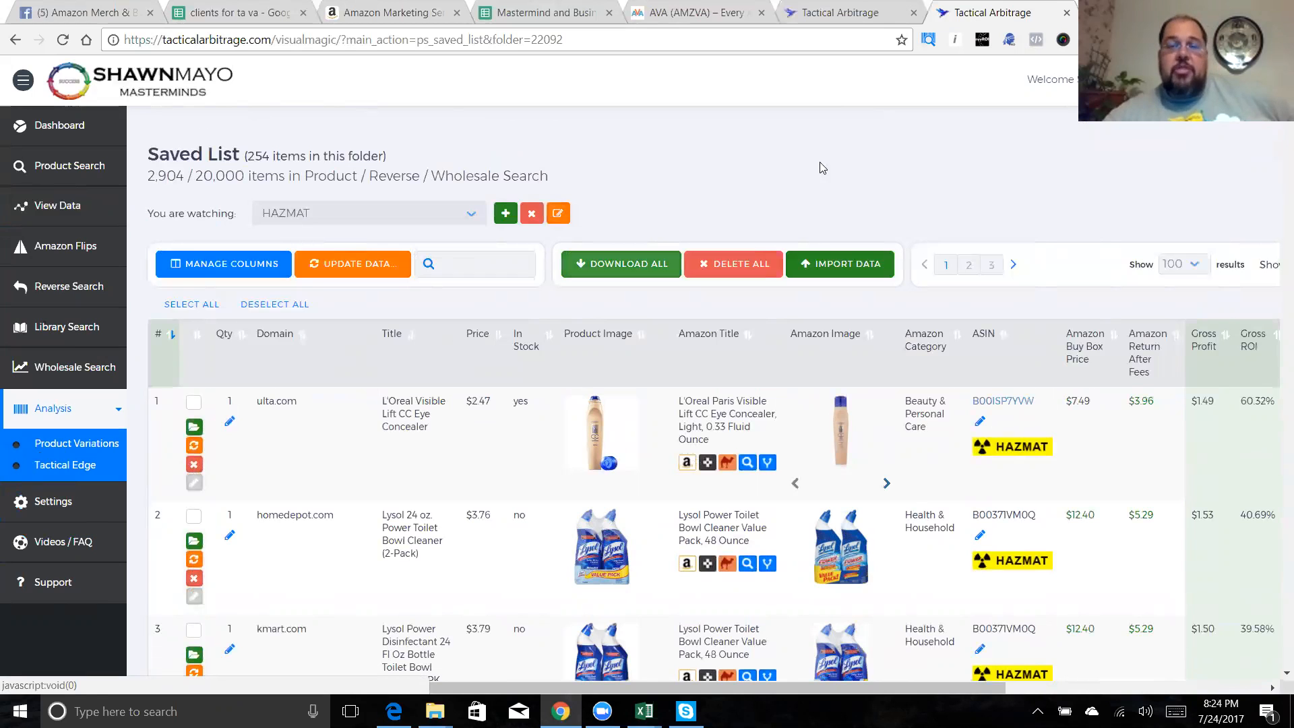
pyautogui.click(860, 24)
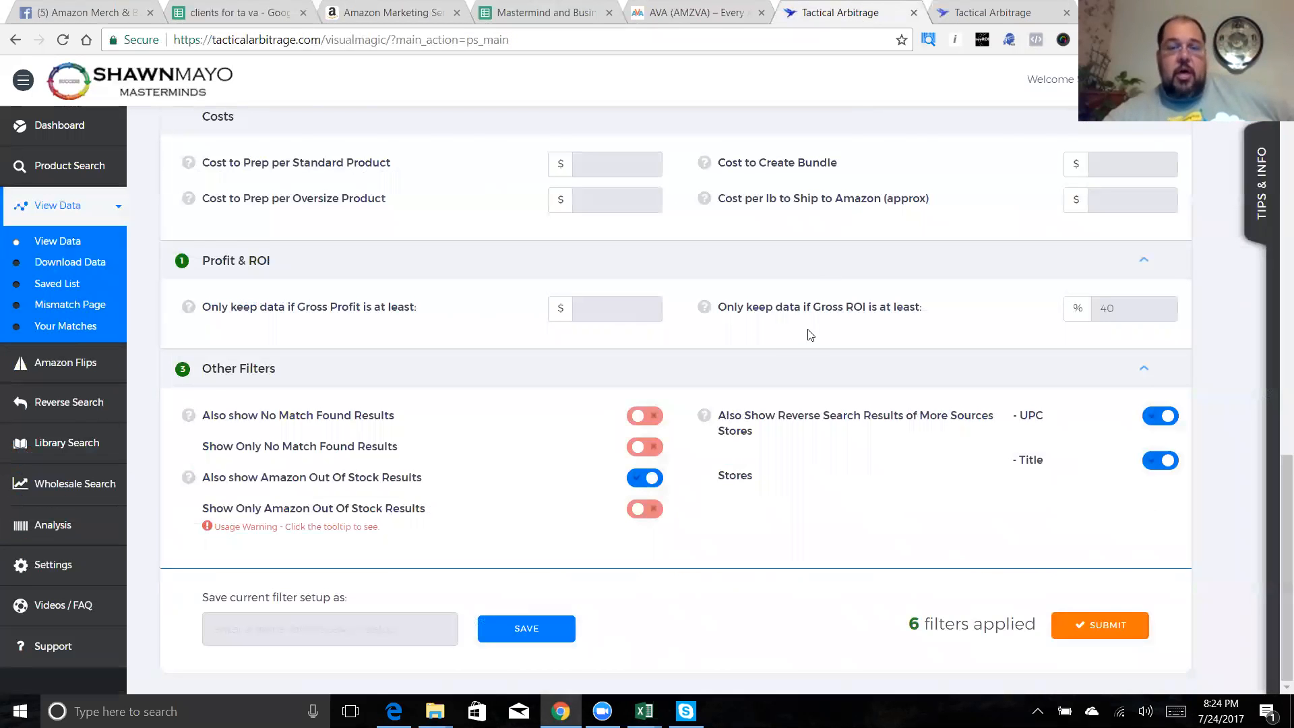
pyautogui.scroll(10, 809, 335)
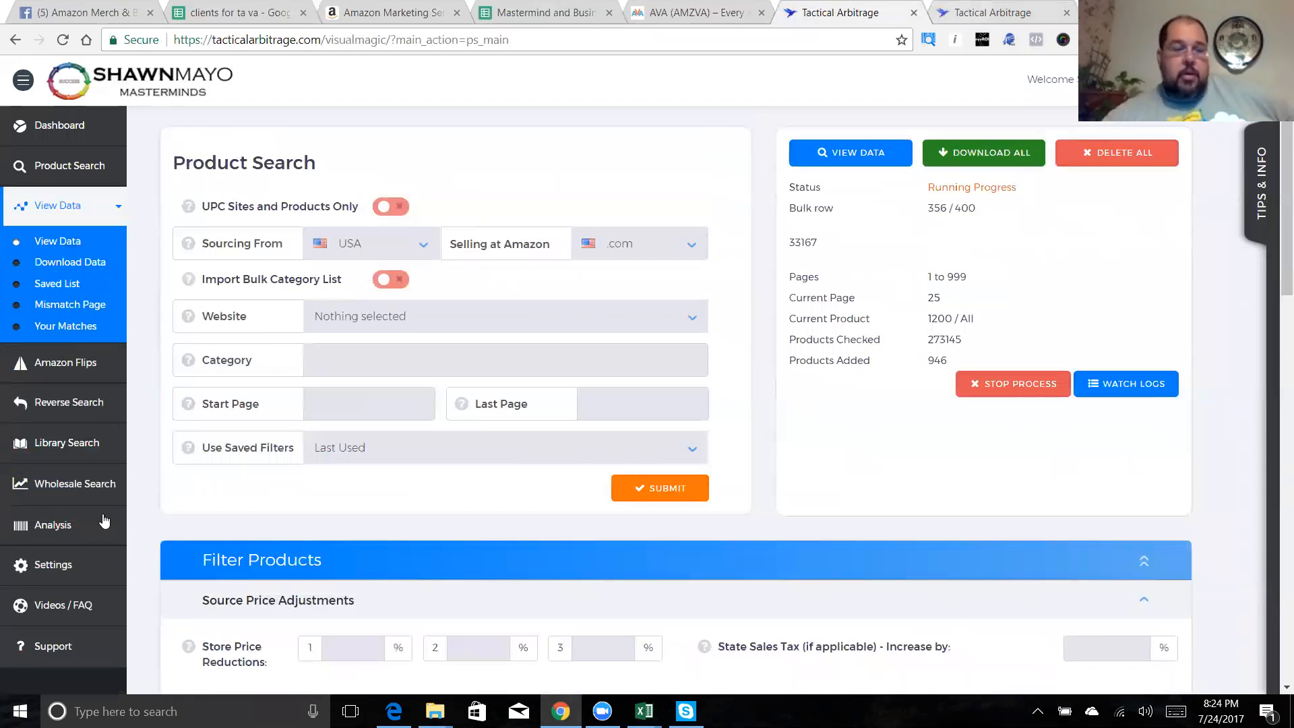
# Open the Settings page and close the other browser tab showing the HAZMAT Saved List
pyautogui.click(27, 565)
pyautogui.click(61, 483)
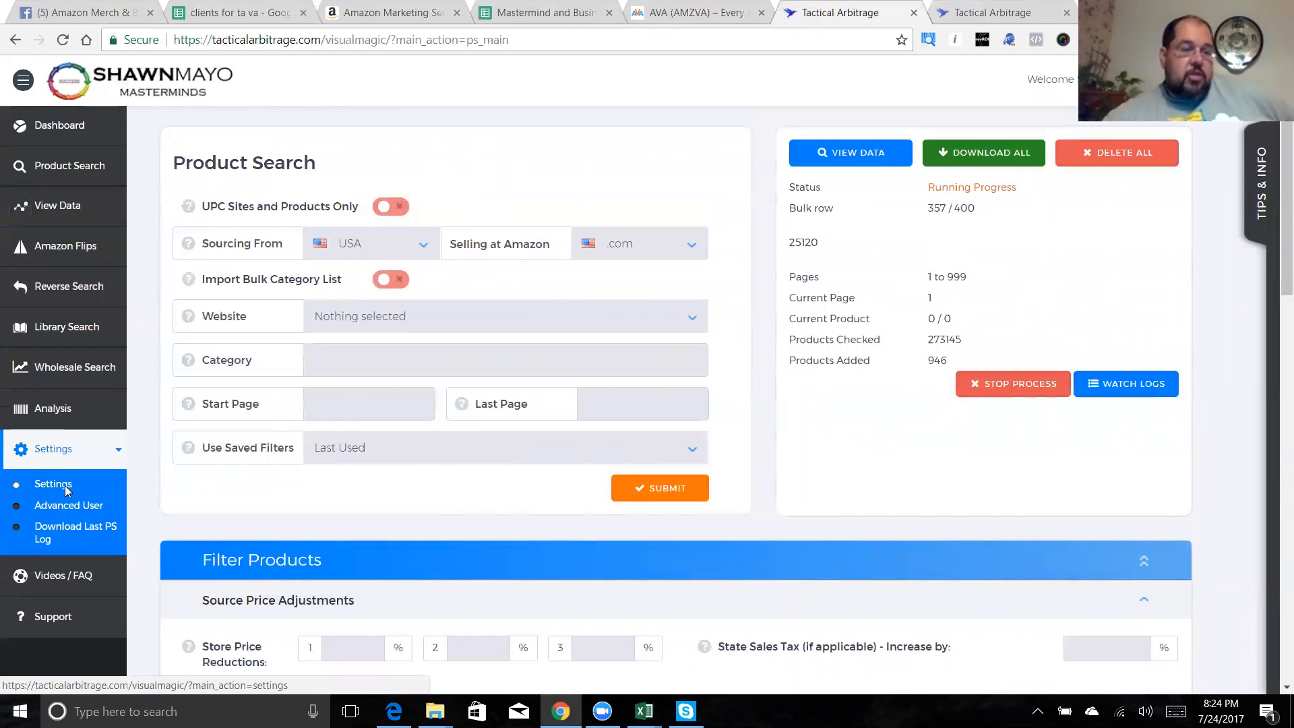
pyautogui.click(1026, 11)
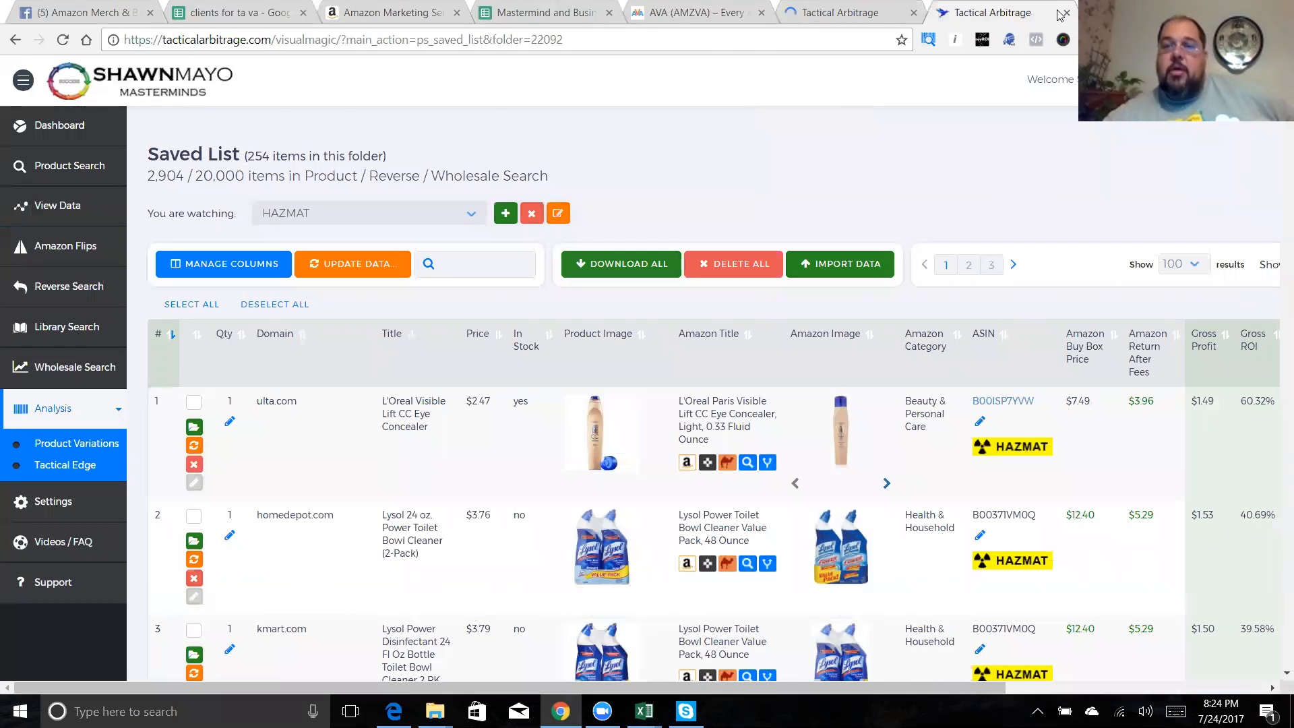
pyautogui.click(1067, 12)
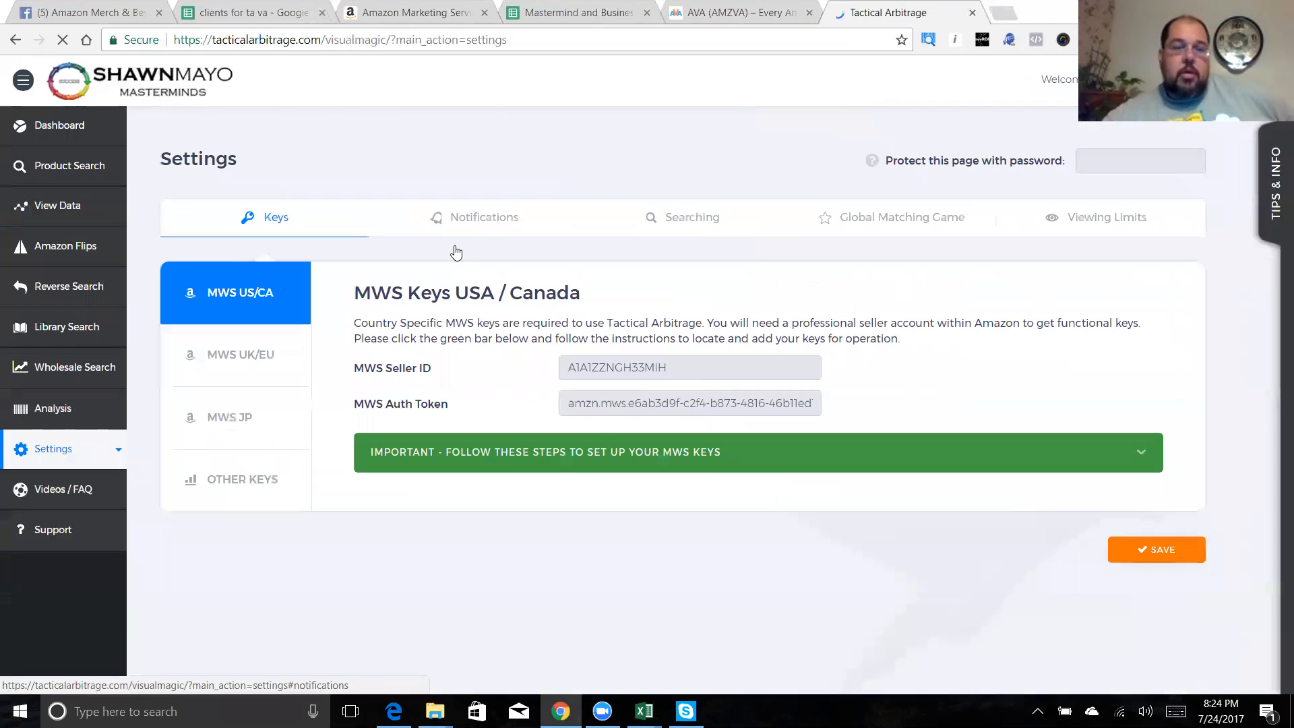
# Review the notification alert methods and the Auto Updates settings, including the available times-per-day update frequencies
pyautogui.click(470, 224)
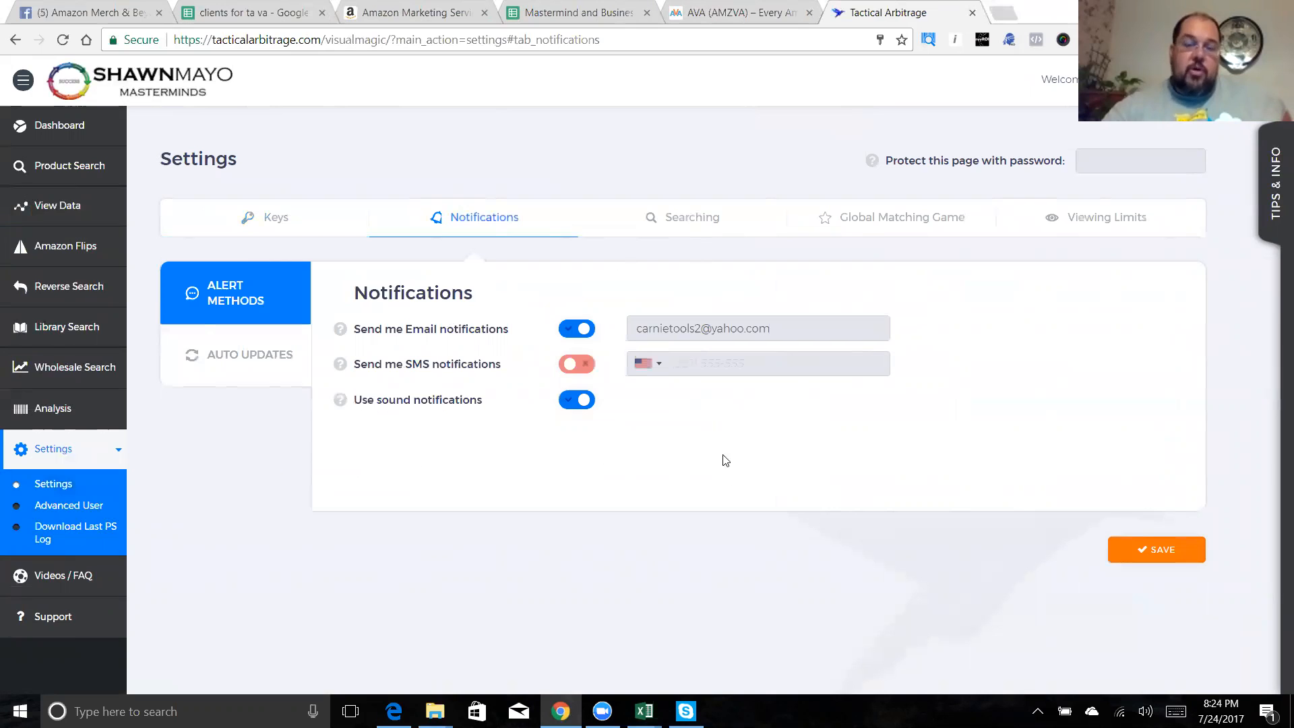
pyautogui.click(250, 359)
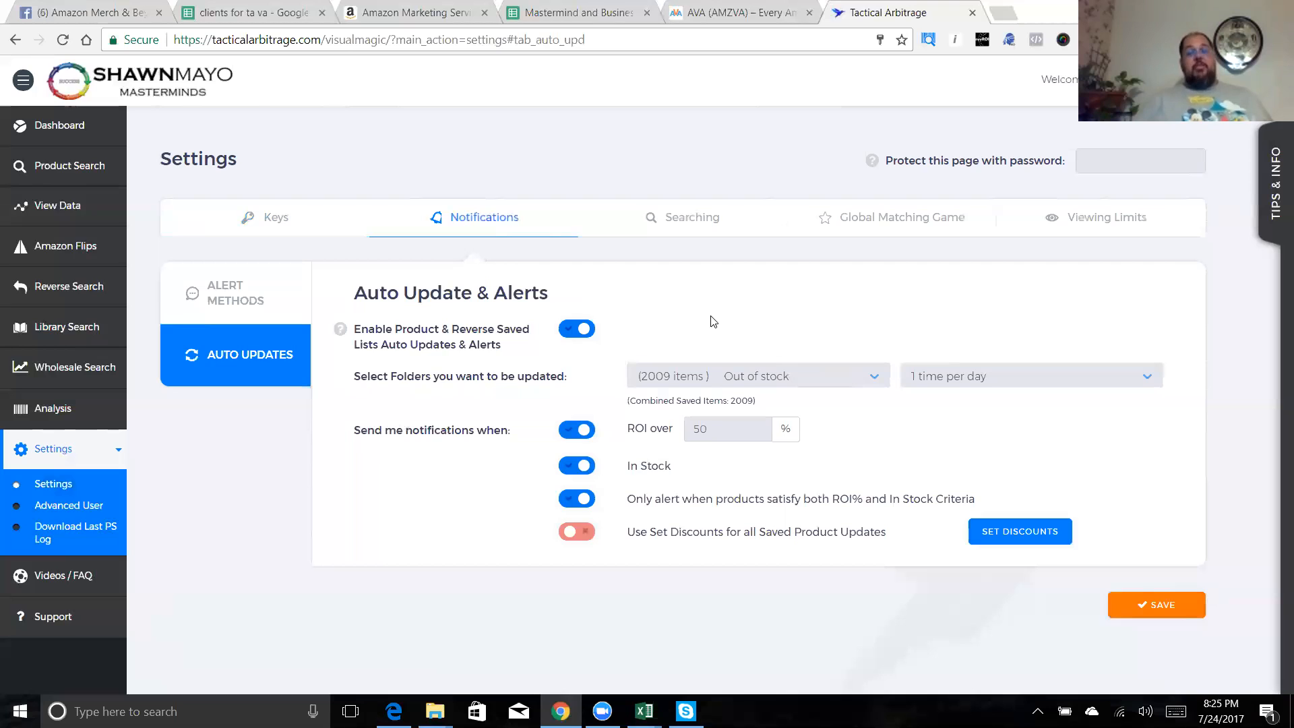
pyautogui.click(970, 376)
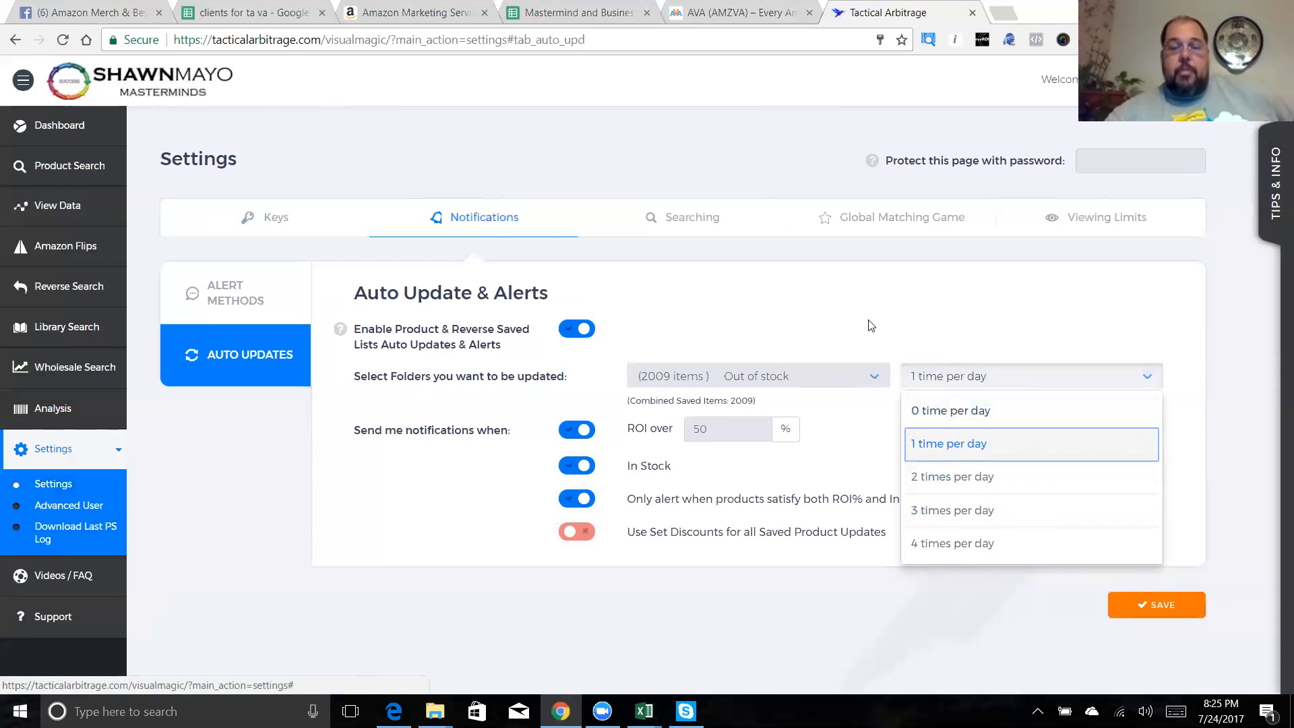
pyautogui.click(677, 389)
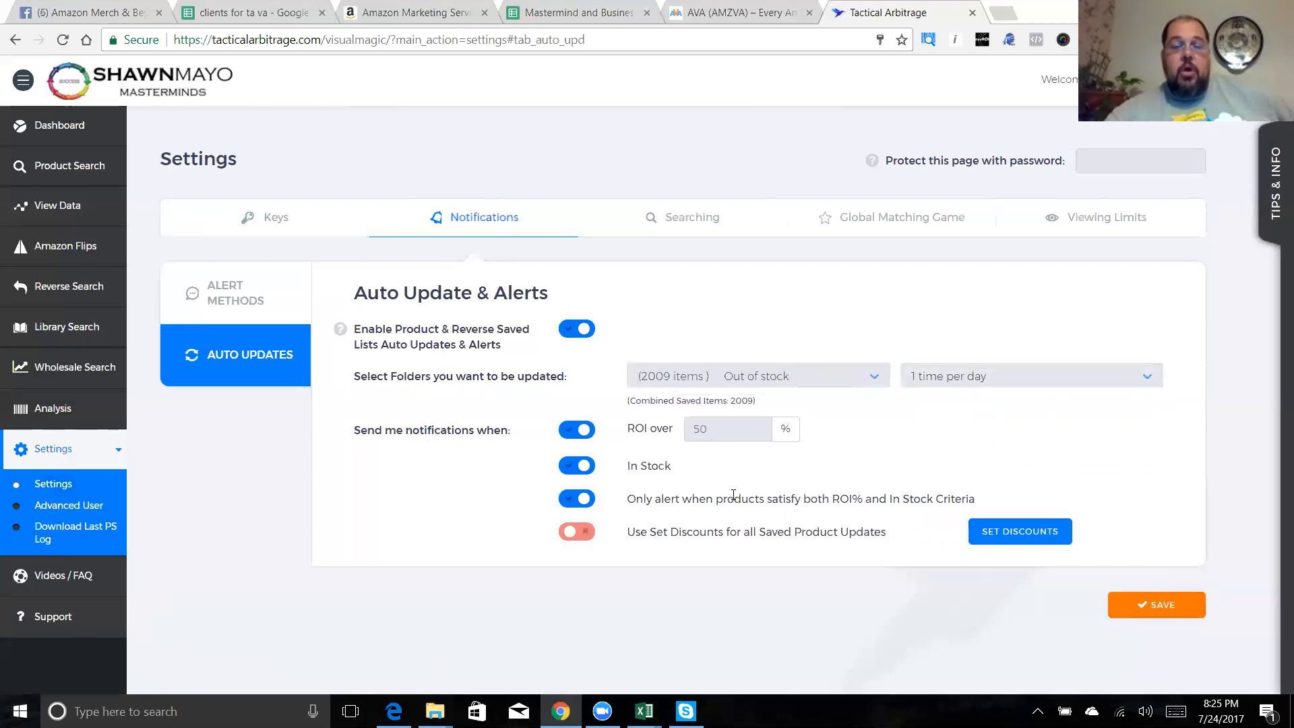
pyautogui.click(956, 374)
pyautogui.click(880, 318)
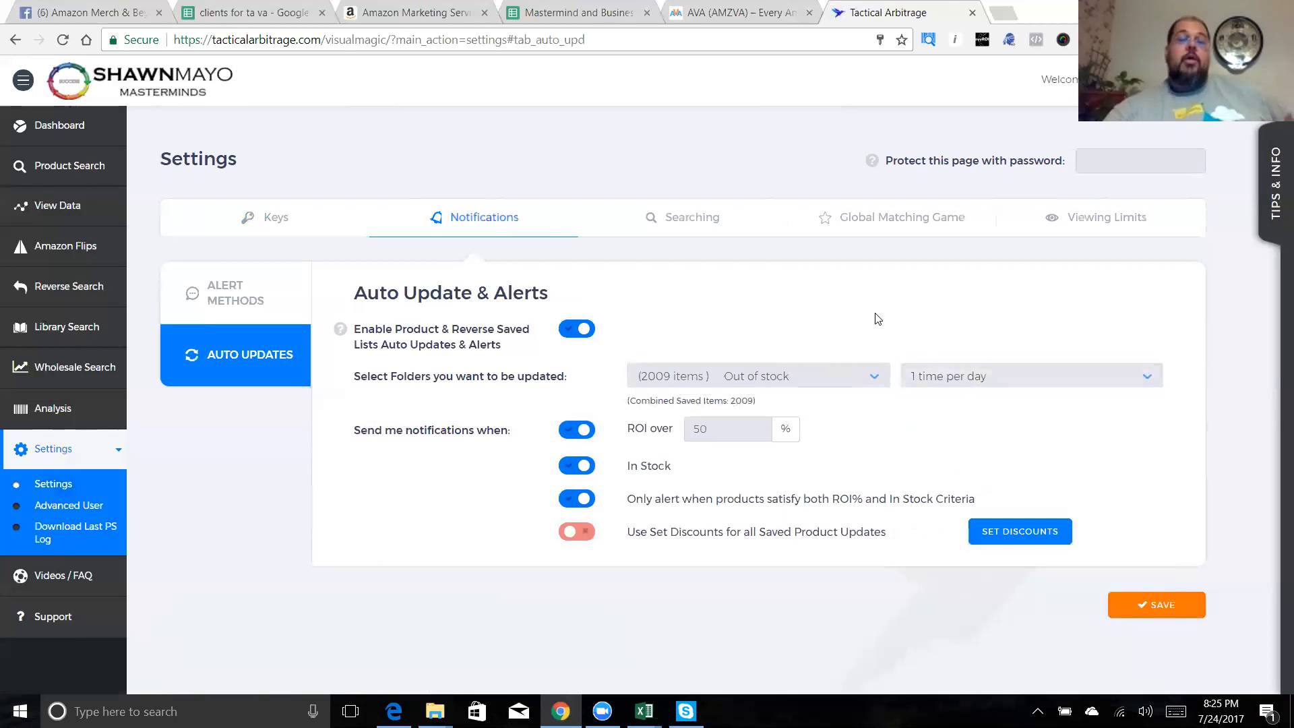
pyautogui.click(1006, 382)
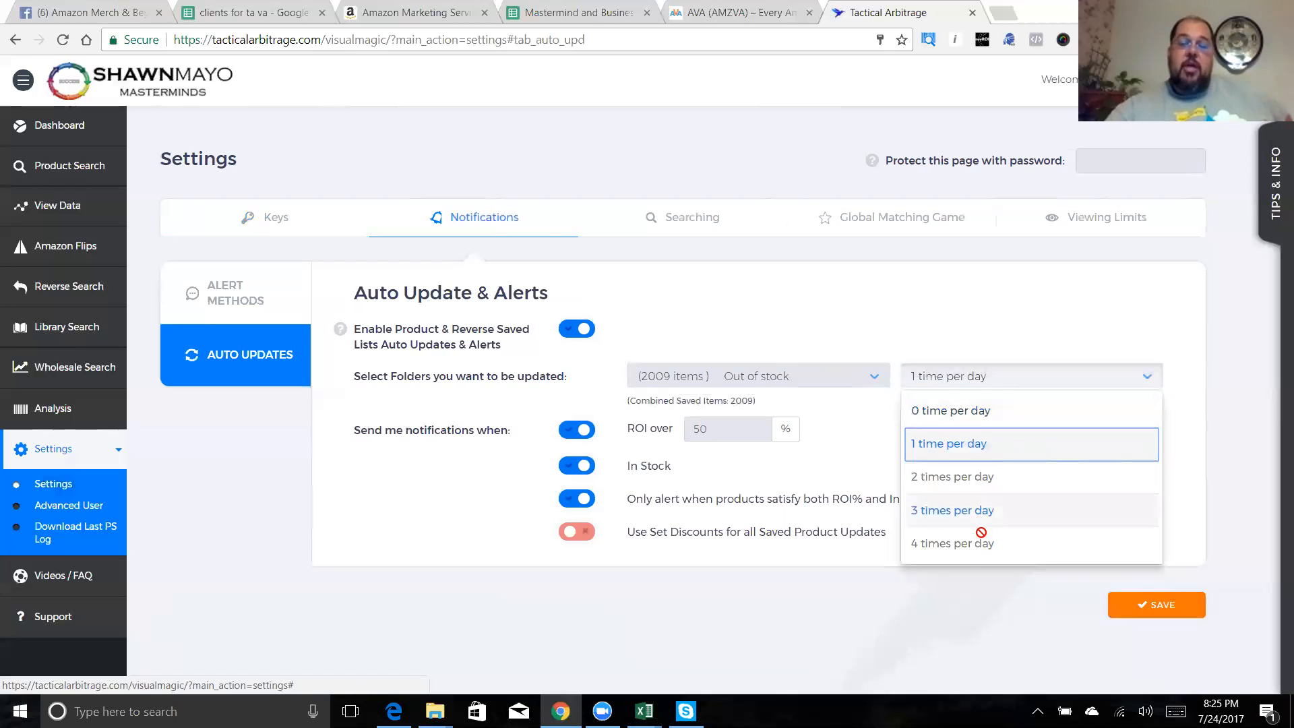
pyautogui.click(968, 351)
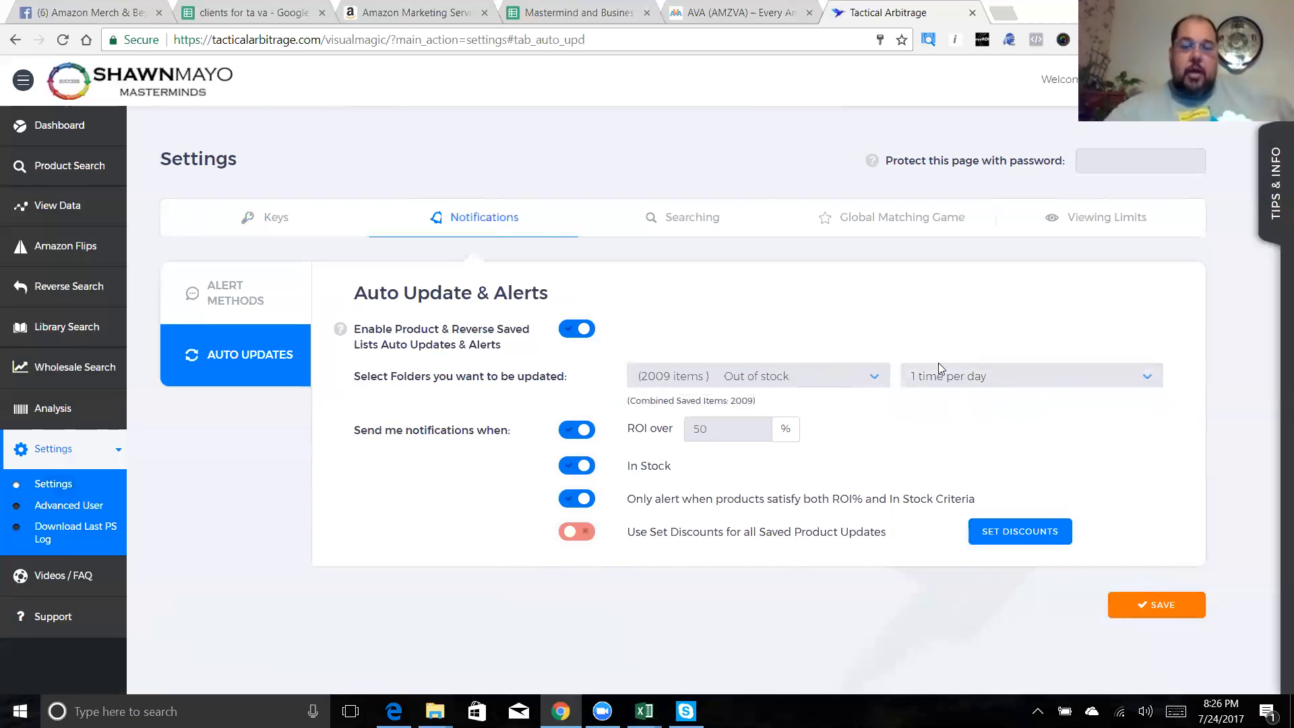
# Look through the saved-list folders that can be chosen for auto updates, leaving the folder selection as it is
pyautogui.click(789, 375)
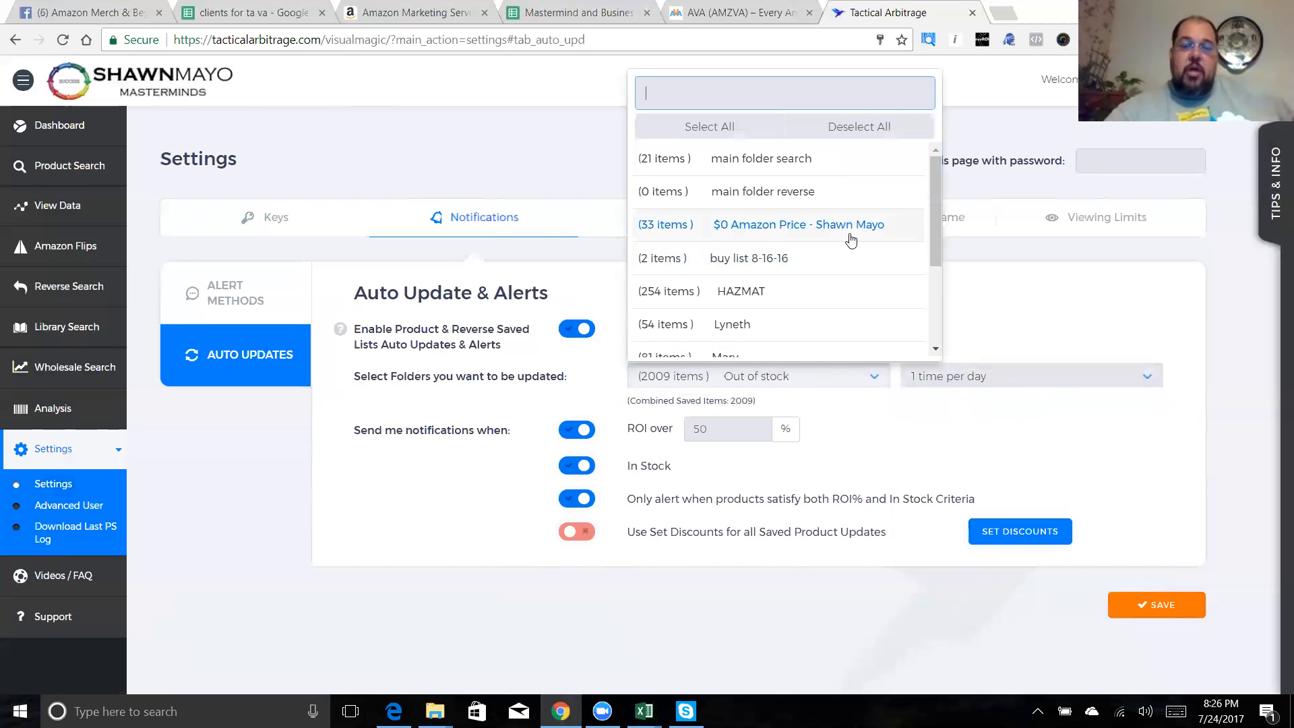
pyautogui.scroll(-3, 850, 231)
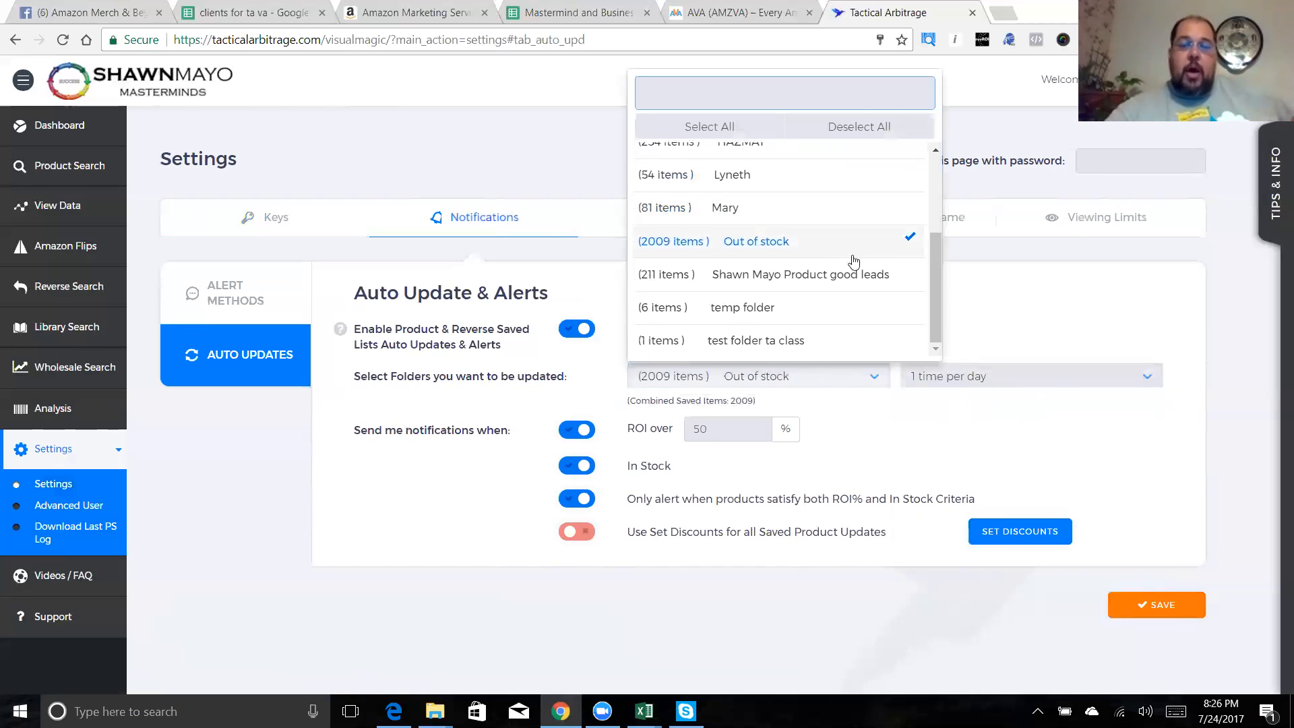
pyautogui.click(937, 428)
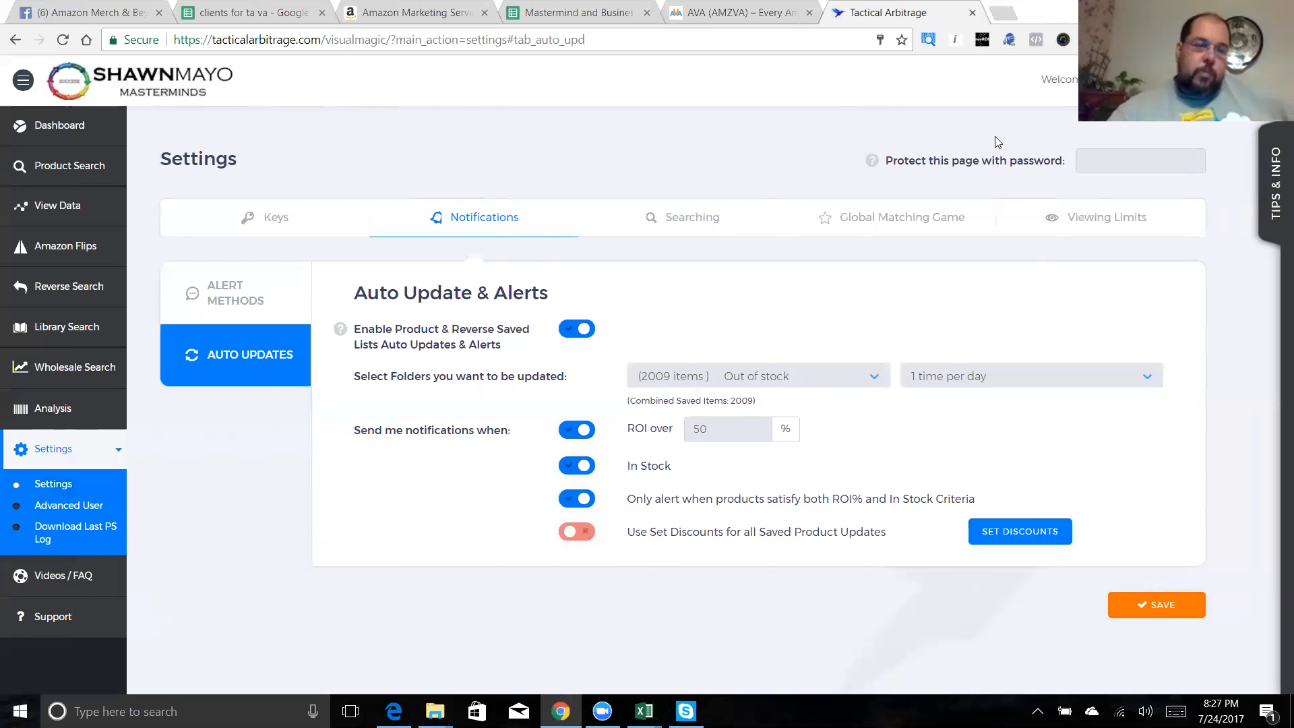
# Revisit the notification alert methods and open the Cache options of the Searching settings
pyautogui.click(250, 293)
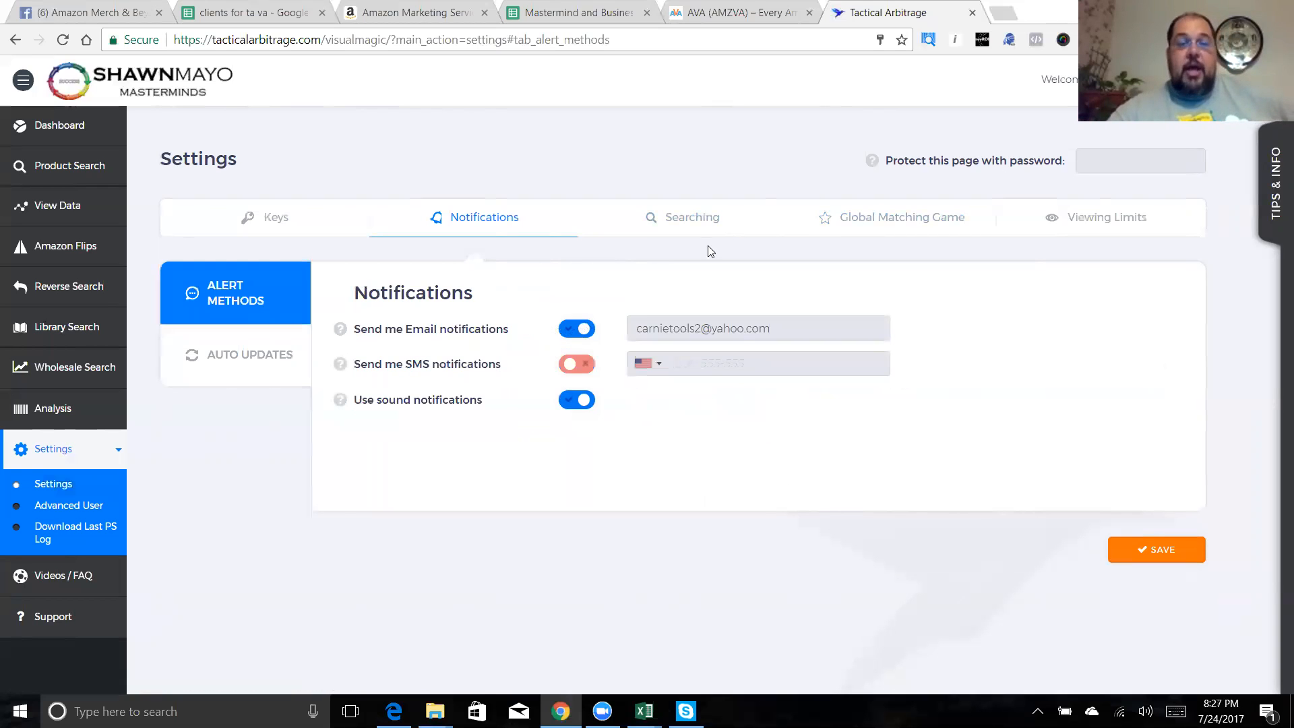
pyautogui.click(737, 224)
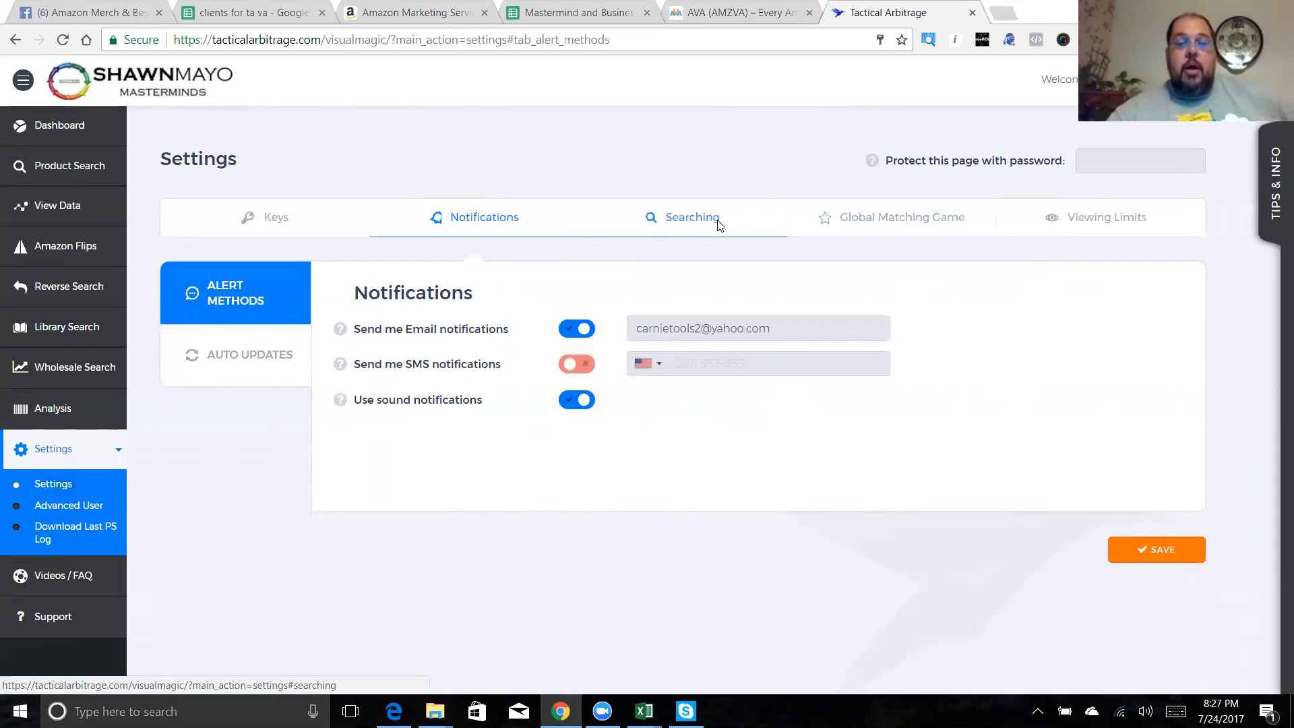
pyautogui.click(719, 222)
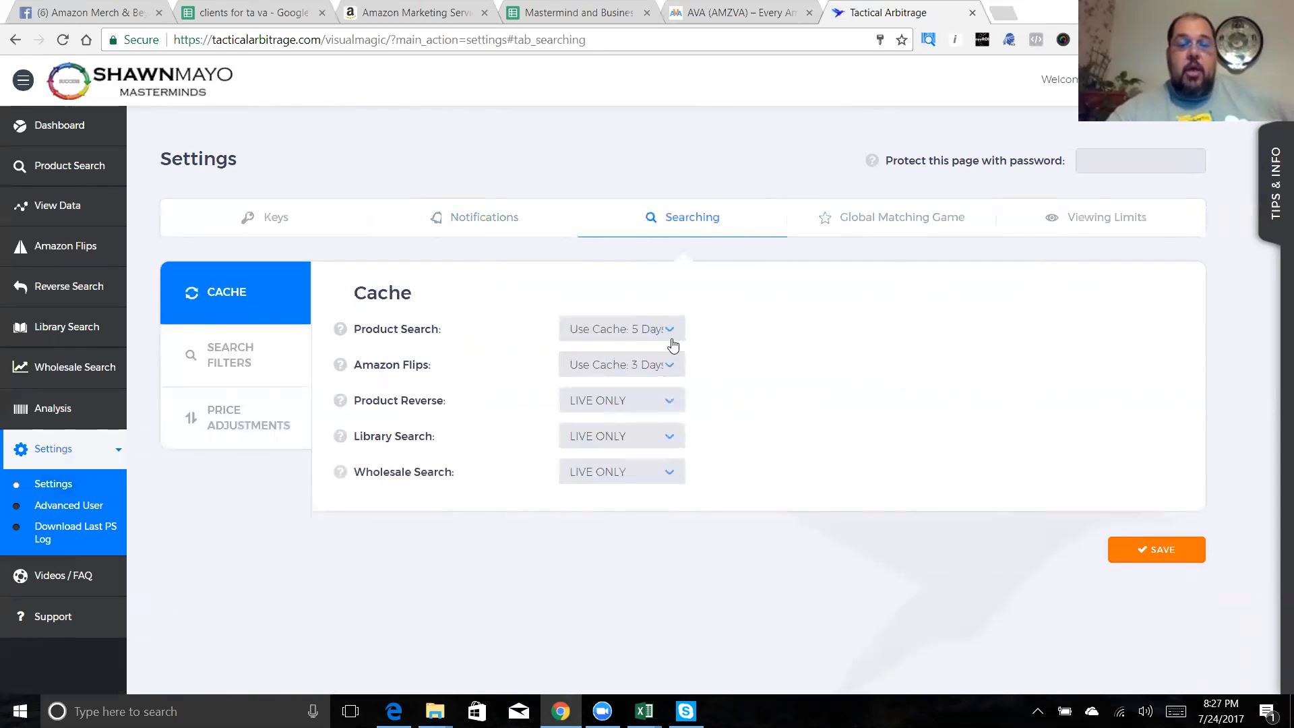